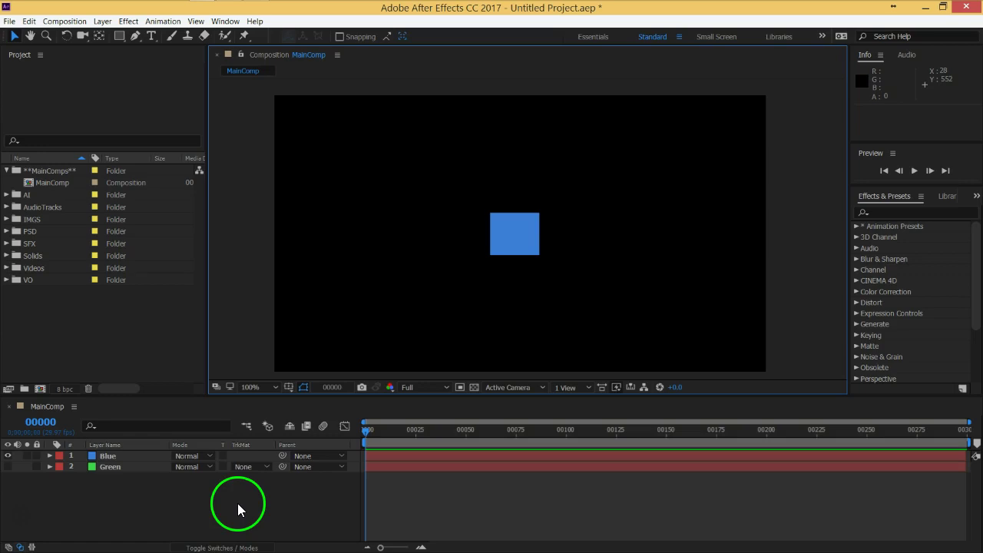
Step: Select the Blue layer in MainComp and pan the Composition view slightly
click(128, 457)
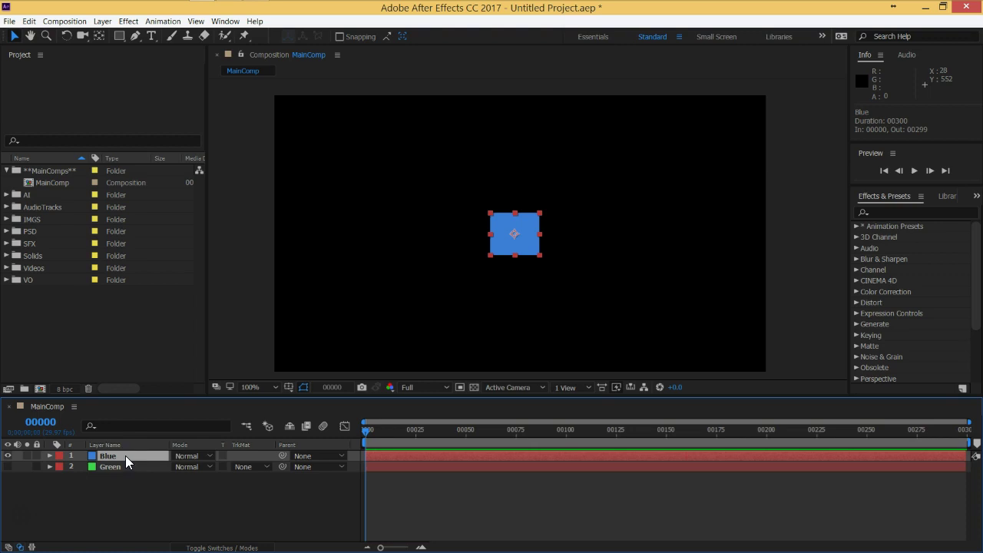
drag(480, 260, 500, 263)
key(space)
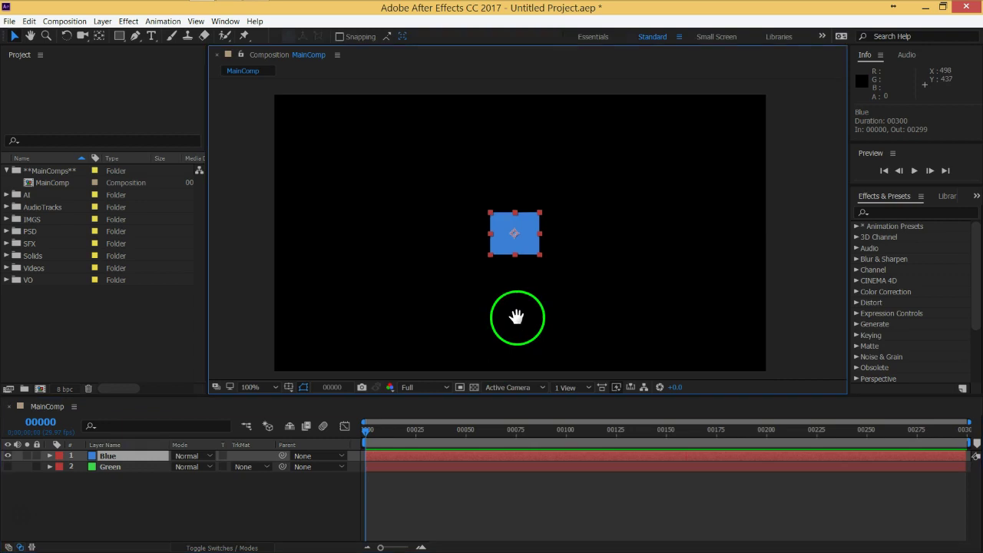
drag(500, 262, 517, 320)
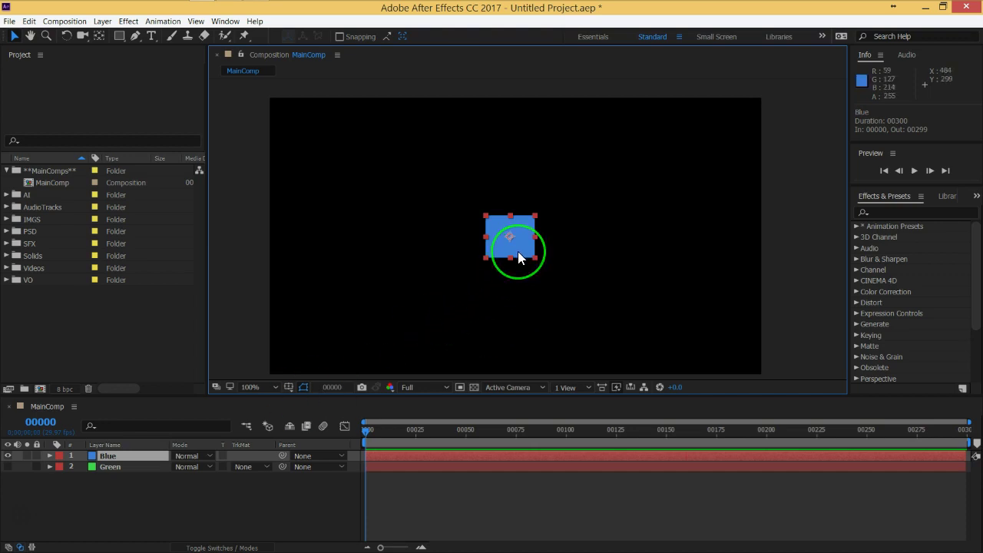
Step: Reveal the Blue layer's Position, Scale, Opacity, Rotation and Anchor Point one at a time
key(p)
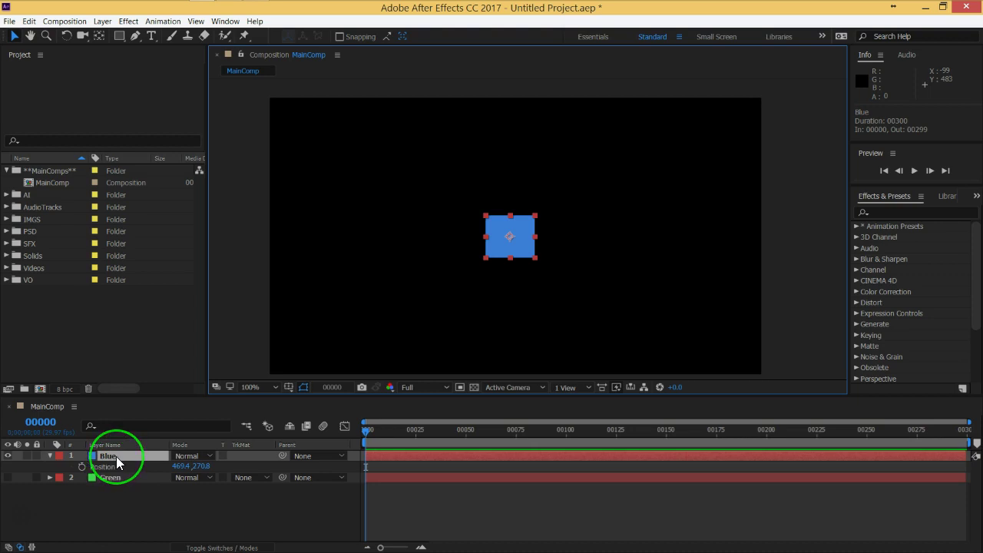
key(s)
key(t)
key(r)
key(a)
Step: Show Position with Rotation and Scale added, then collapse and leave only Position visible
key(p)
key(shift+r)
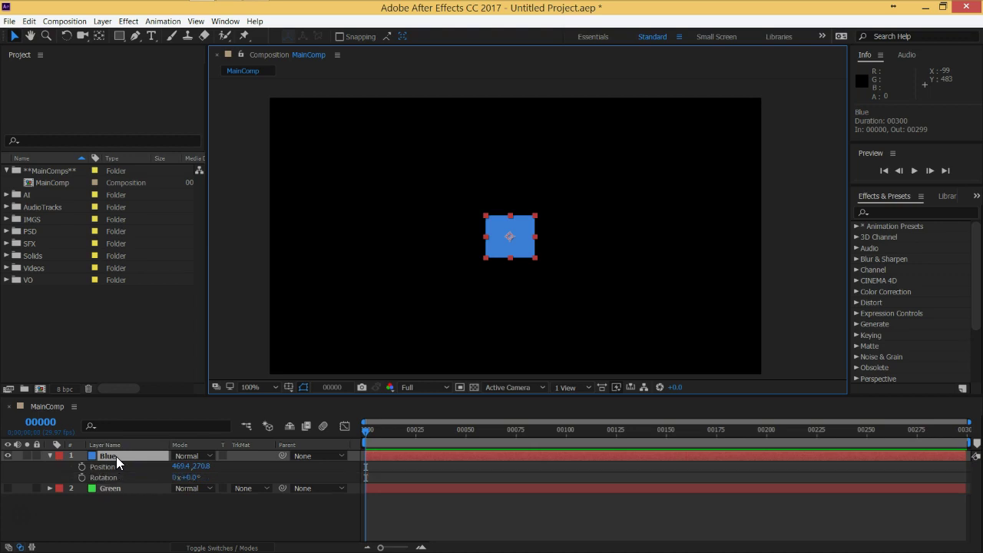
key(shift+s)
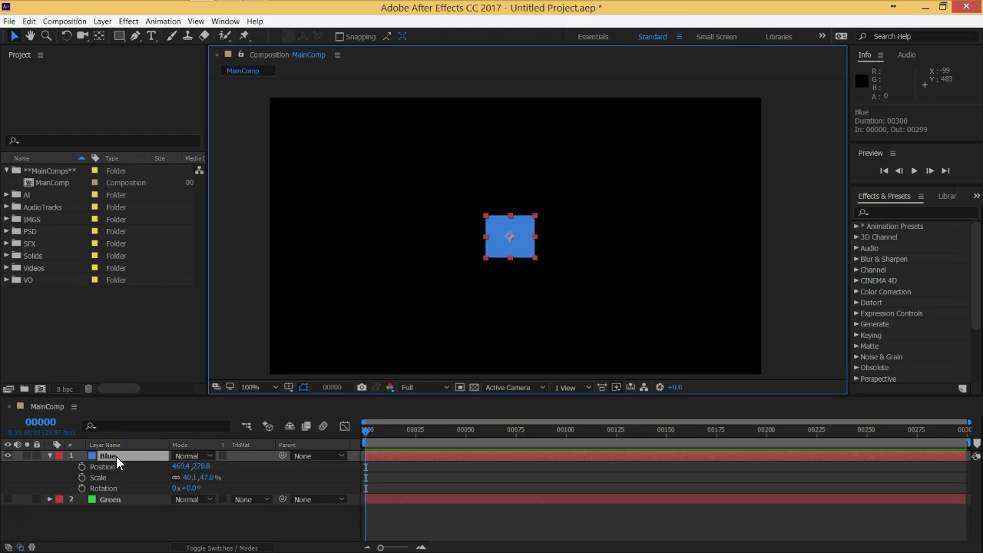
key(u)
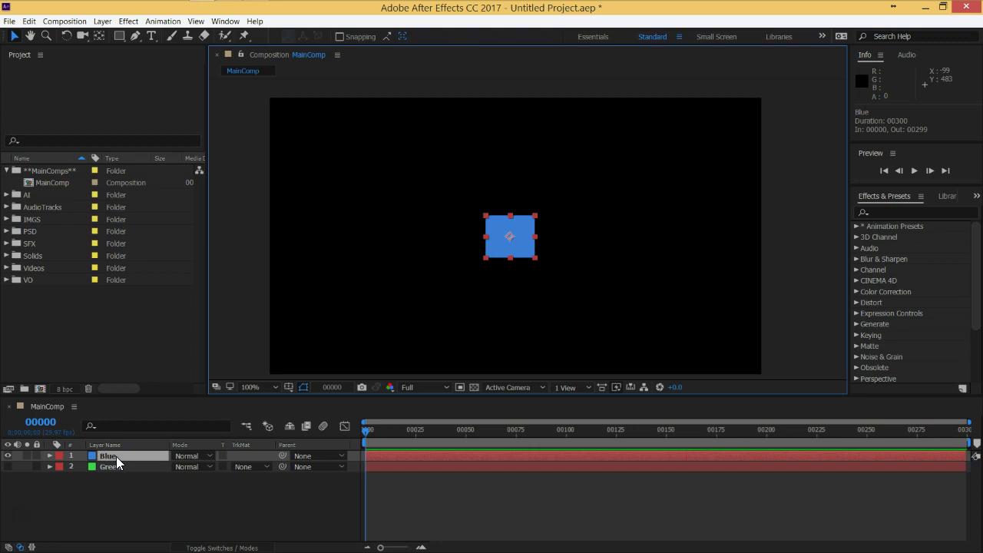
key(p)
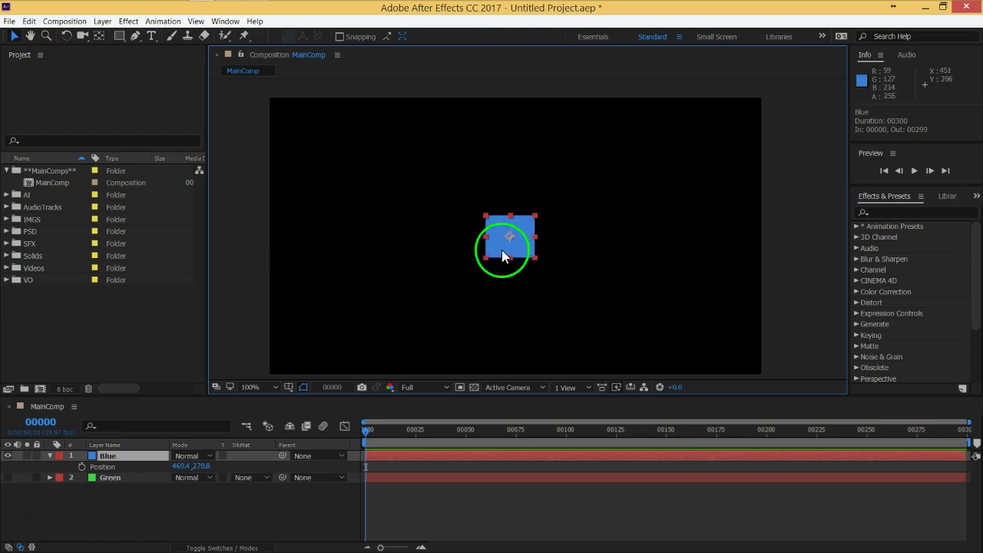
Step: Drag the blue square just past the right edge to Position 1037.4, 270.8
mouse_move(497, 251)
mouse_down()
mouse_move(546, 255)
mouse_move(538, 211)
mouse_move(609, 234)
mouse_move(811, 234)
mouse_up()
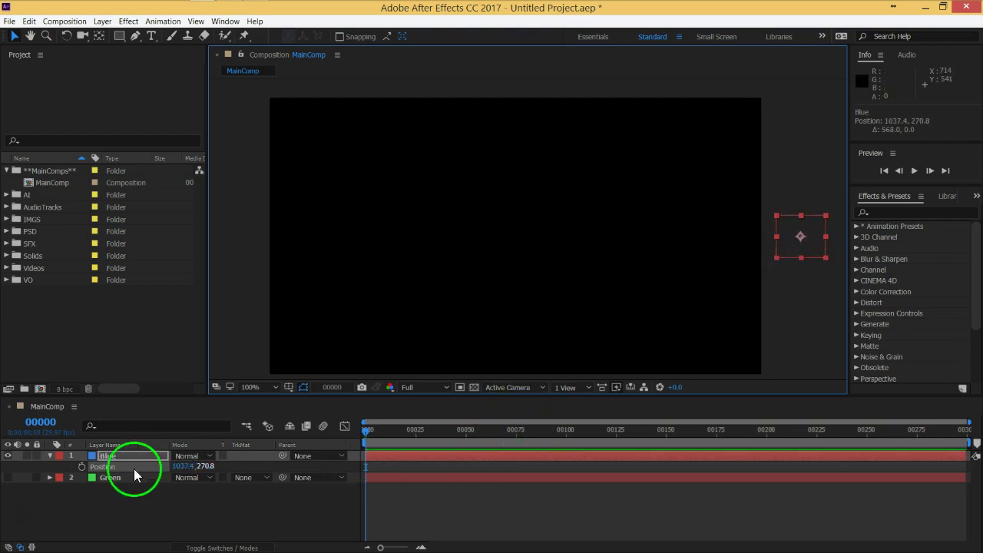
click(33, 435)
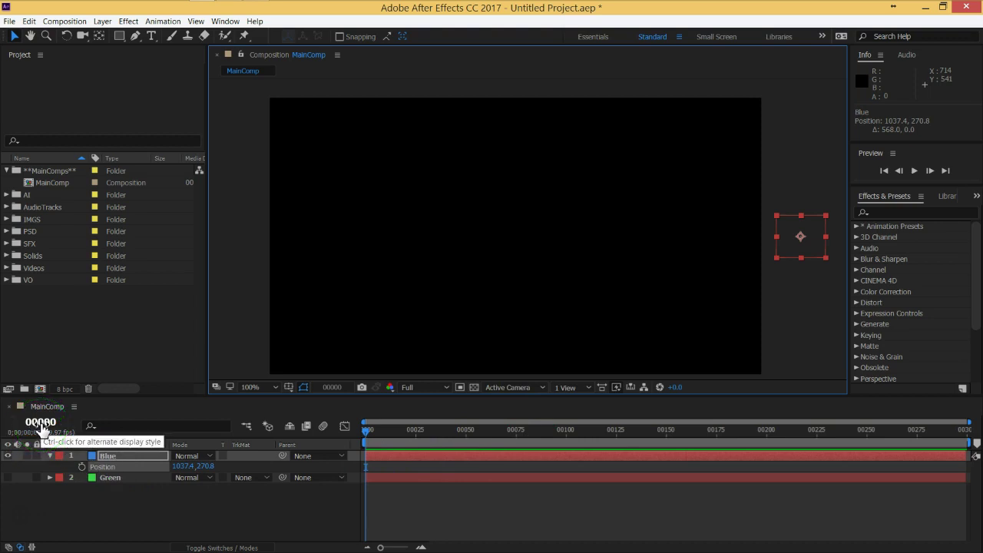
click(70, 430)
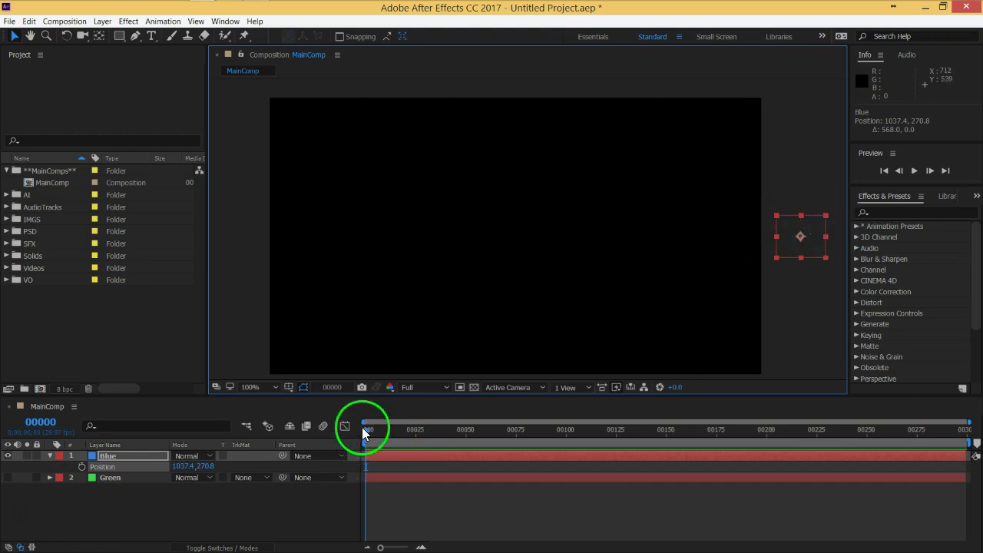
click(182, 466)
key(Return)
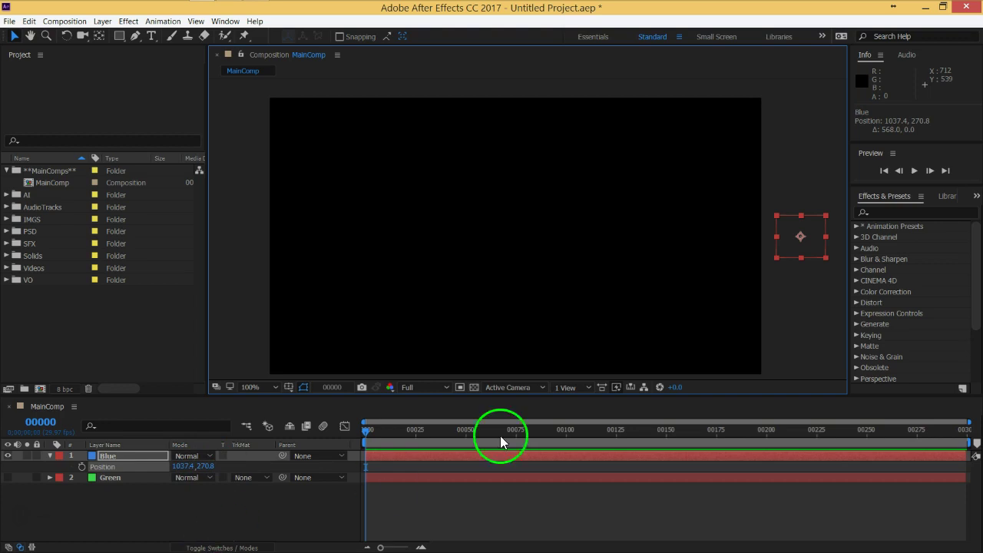
Step: Set a frame-0 Position keyframe at 1037.4, 270.8 and return the playhead to 00000
click(82, 466)
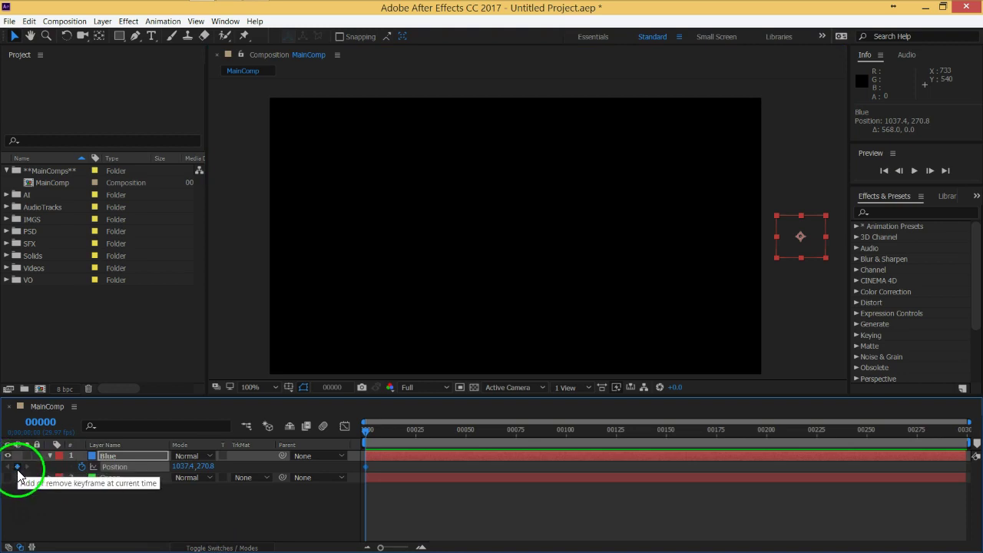
click(17, 471)
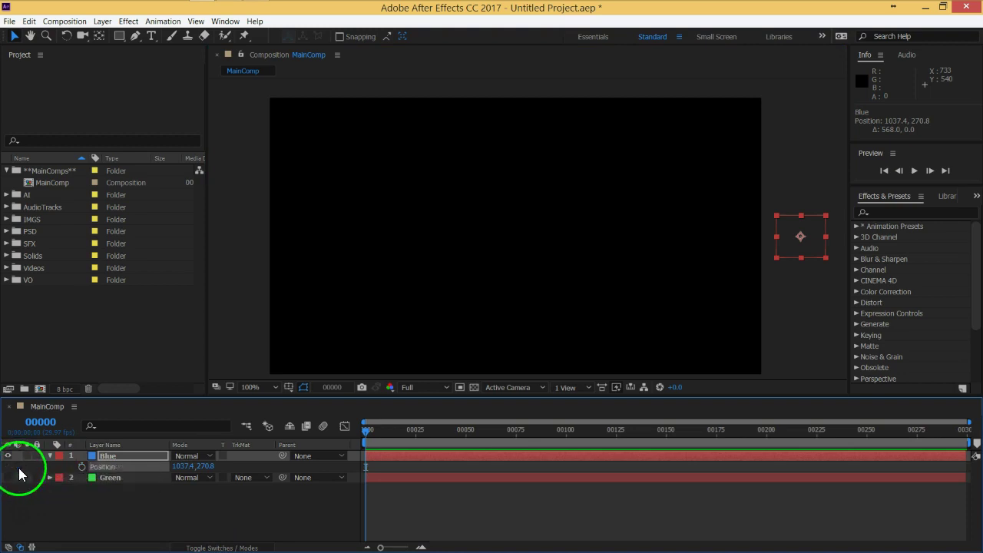
click(82, 466)
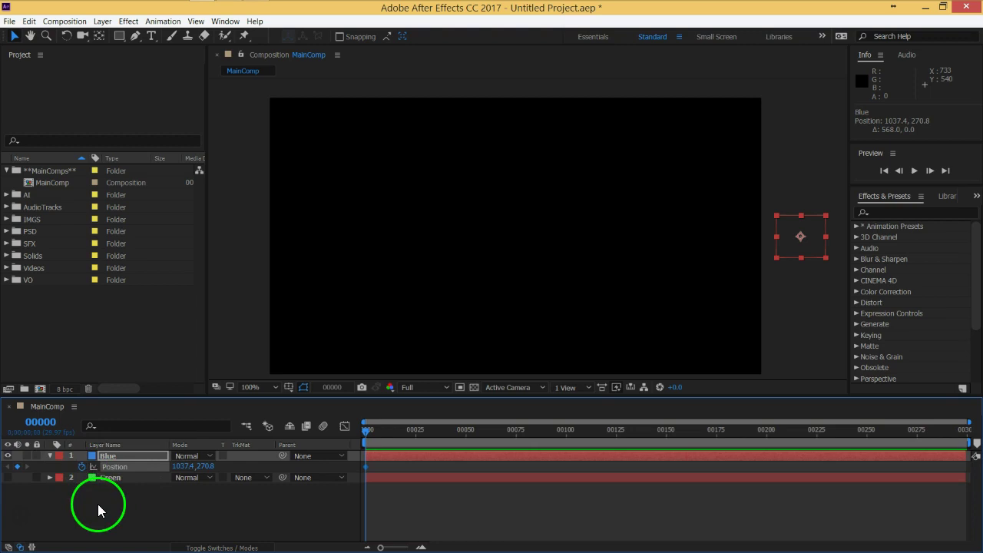
drag(367, 431, 379, 452)
mouse_move(367, 469)
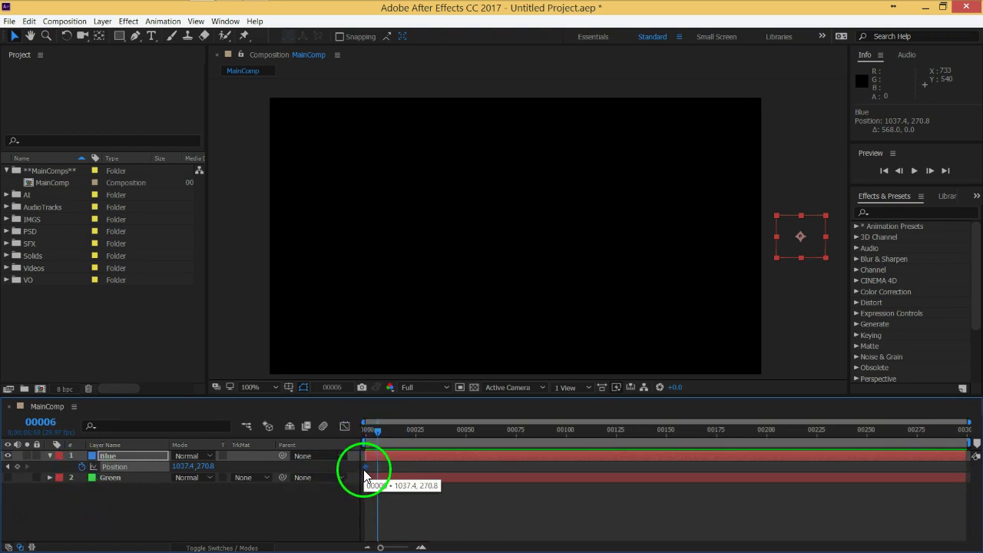
mouse_move(375, 439)
mouse_down()
mouse_move(366, 439)
mouse_move(372, 430)
mouse_up()
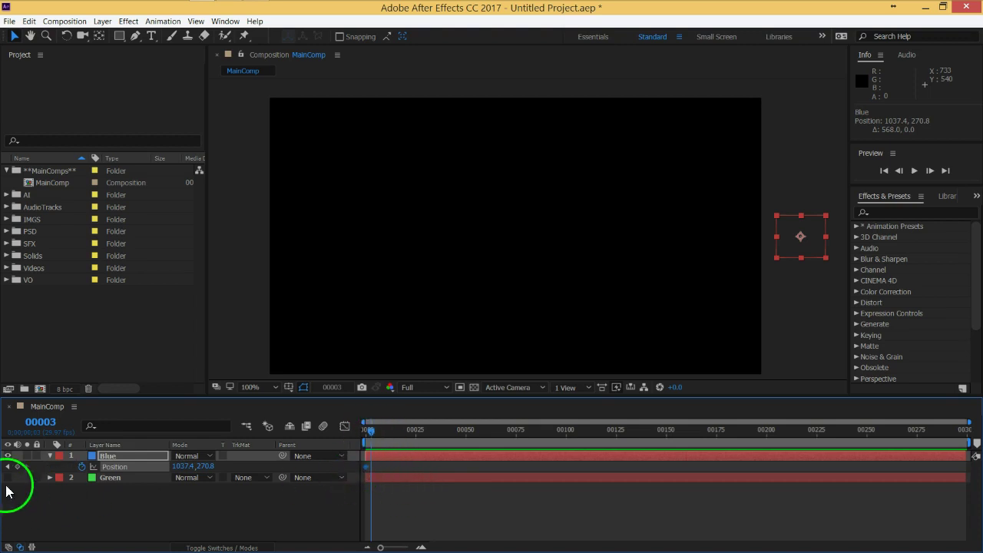
drag(372, 435, 366, 433)
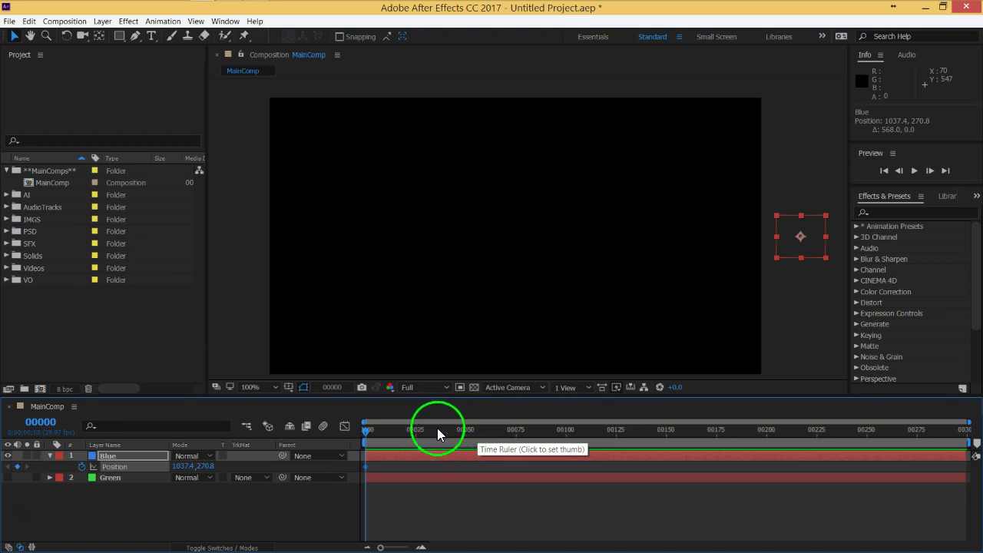
Step: At frame 26, drag the square past the left edge to add a second Position keyframe
click(368, 431)
drag(381, 438, 418, 439)
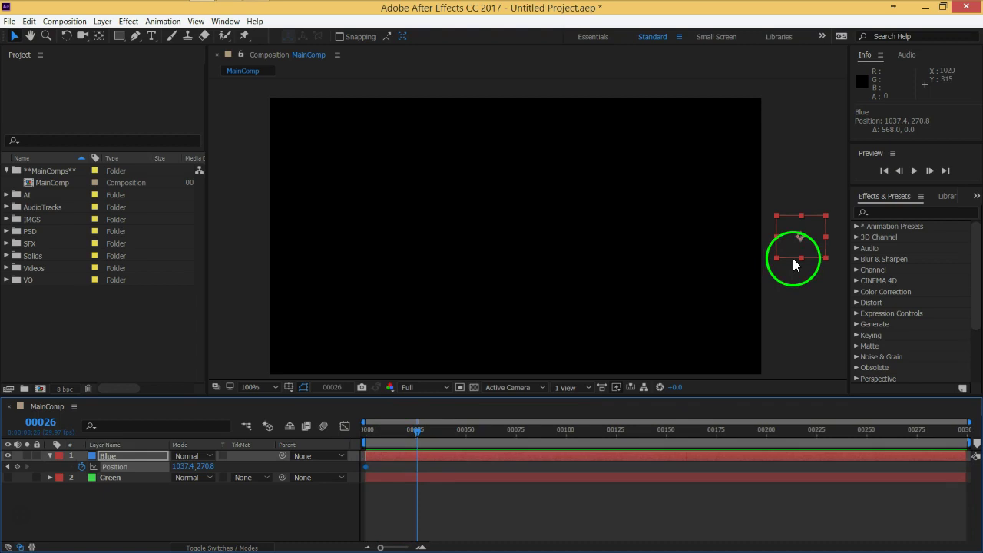
drag(791, 252, 244, 263)
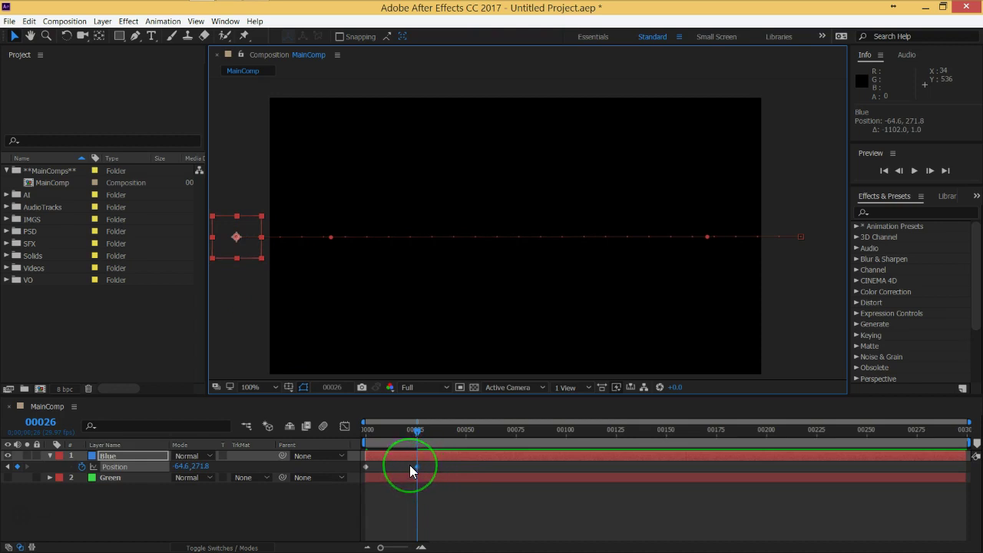
click(362, 480)
click(224, 513)
Step: Scrub back to frame 0 and play a preview of the slide
mouse_move(419, 471)
drag(416, 431, 361, 434)
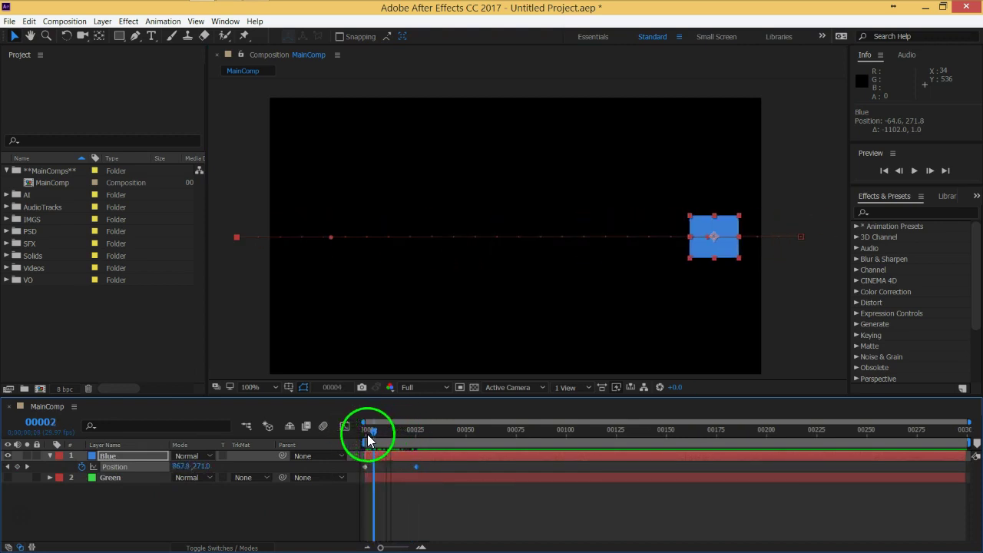
click(315, 419)
key(space)
key(space)
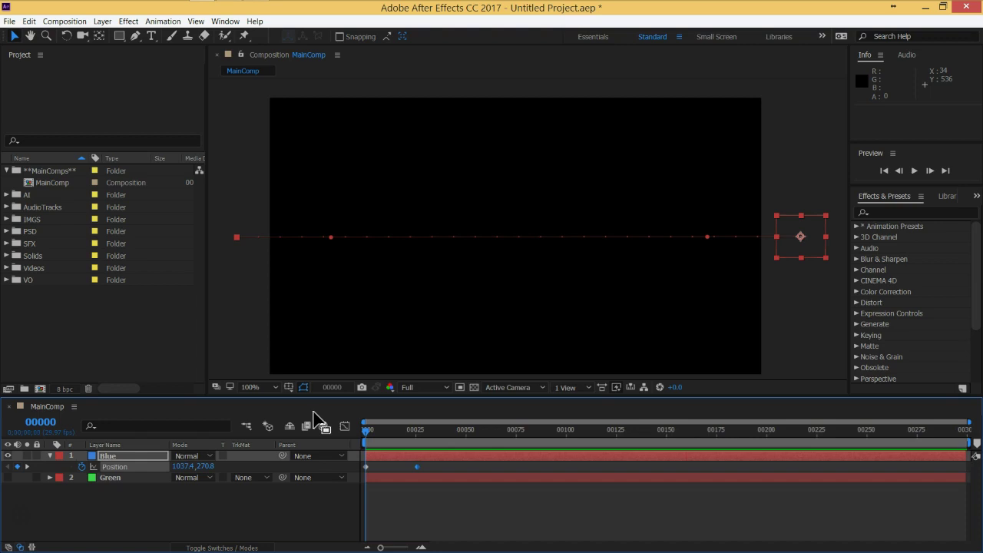
Step: Open the Keyboard Shortcuts reference from the Help menu
click(270, 286)
click(232, 58)
click(223, 23)
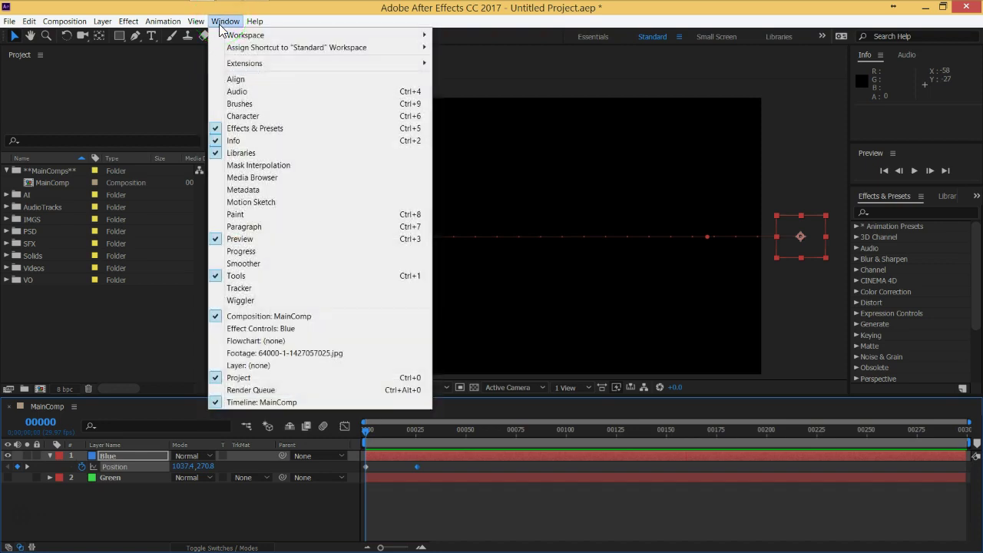
click(351, 48)
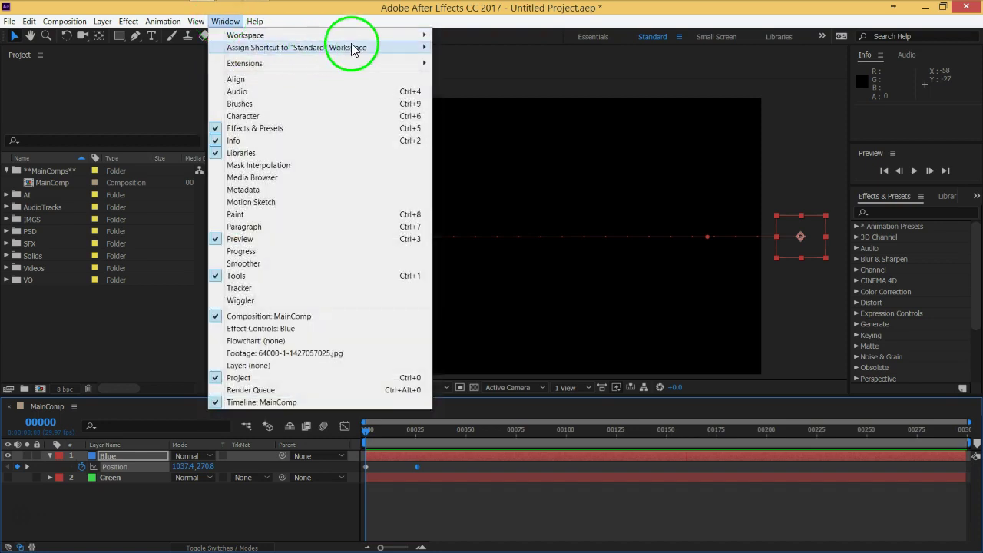
click(254, 22)
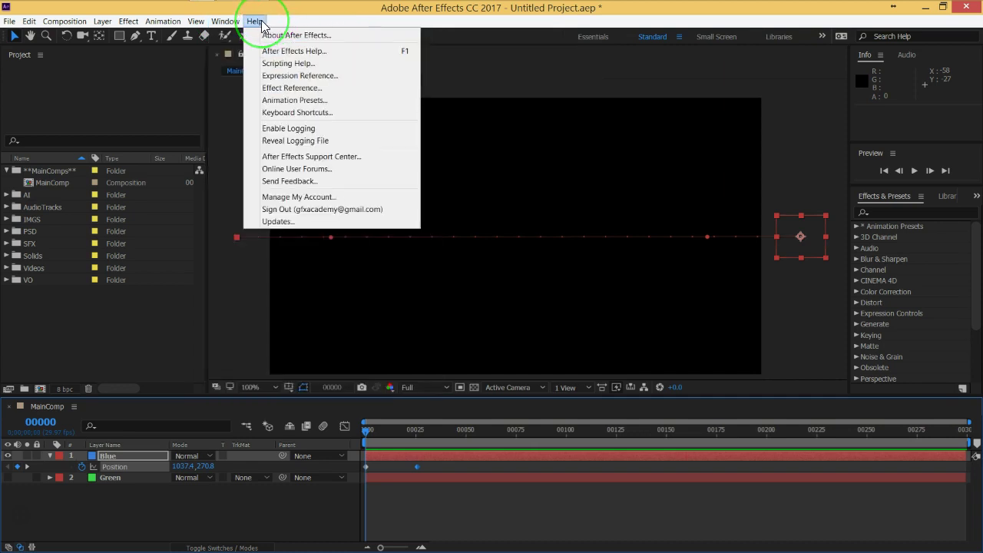
click(320, 113)
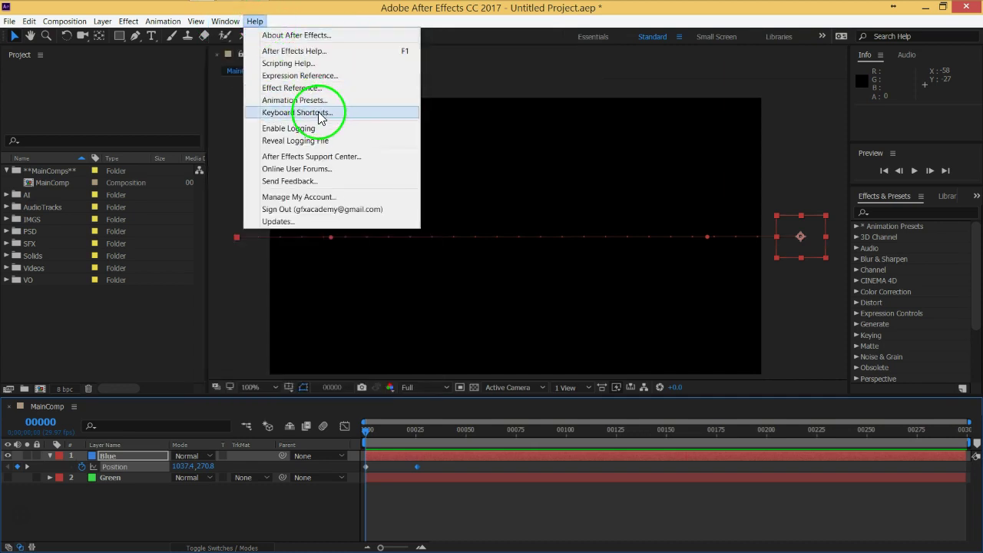
click(324, 117)
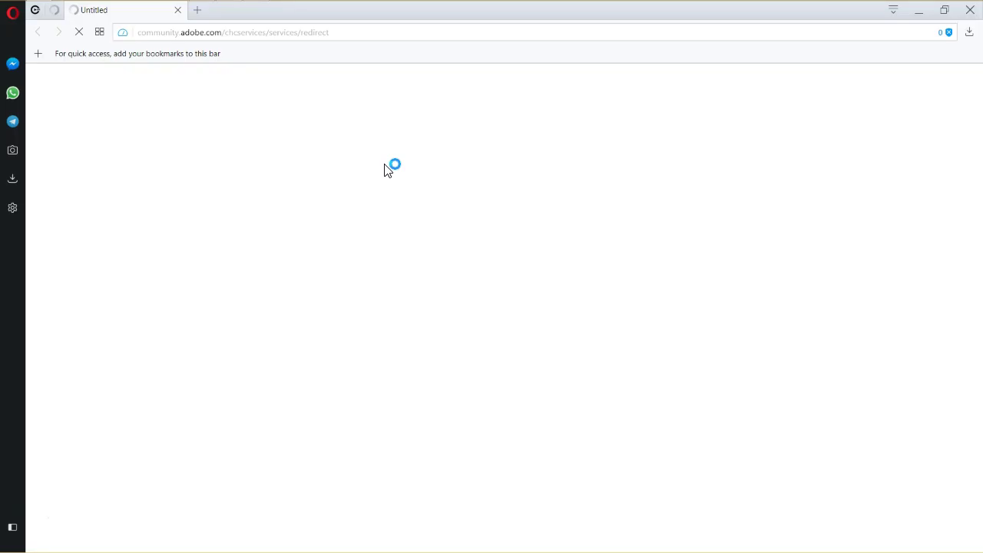
Step: Close the Opera window loading the Adobe help redirect
drag(369, 176, 175, 17)
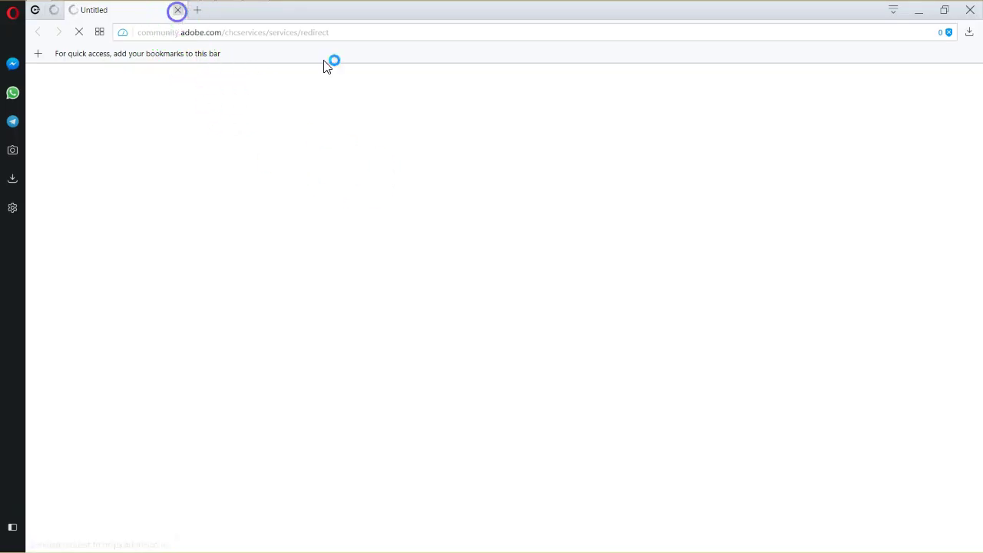
click(970, 10)
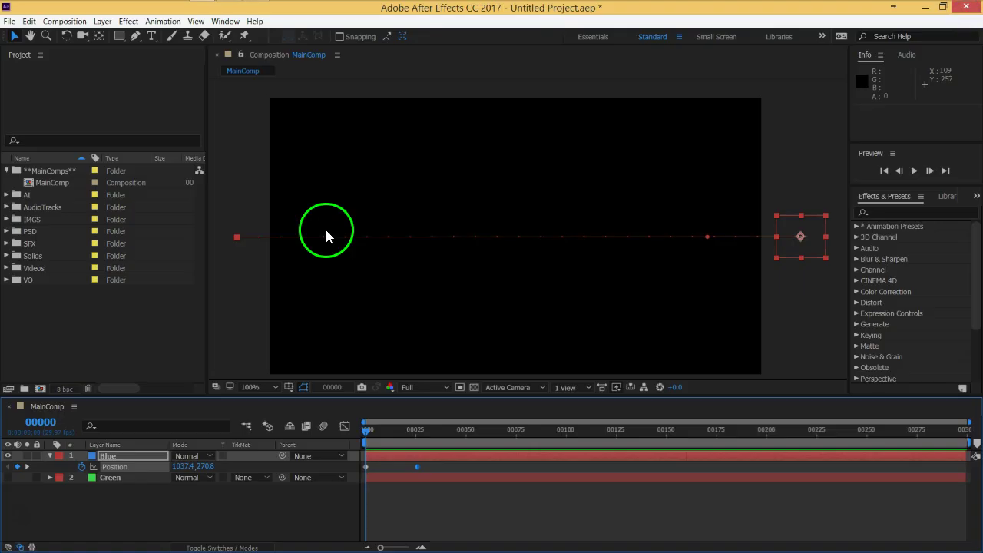
click(255, 21)
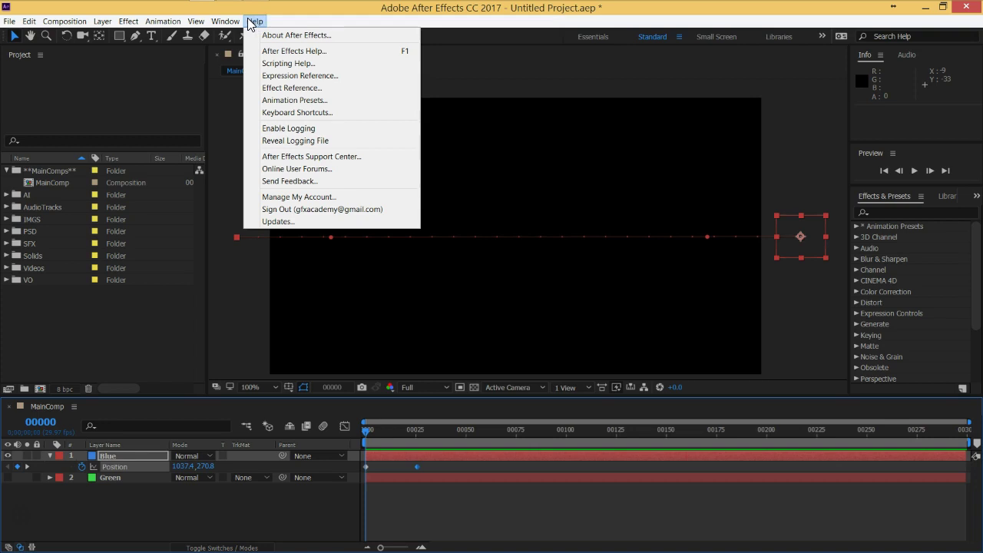
click(224, 22)
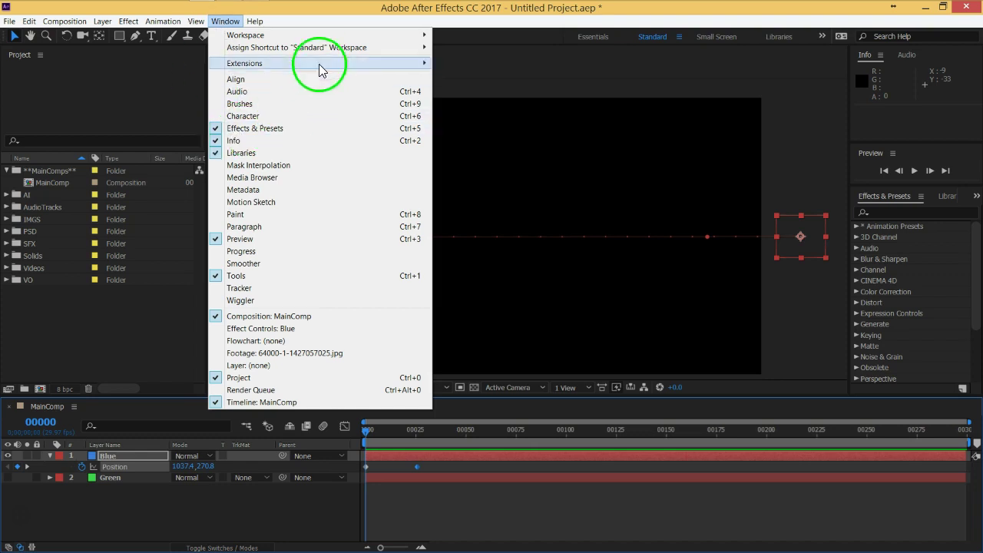
mouse_move(321, 61)
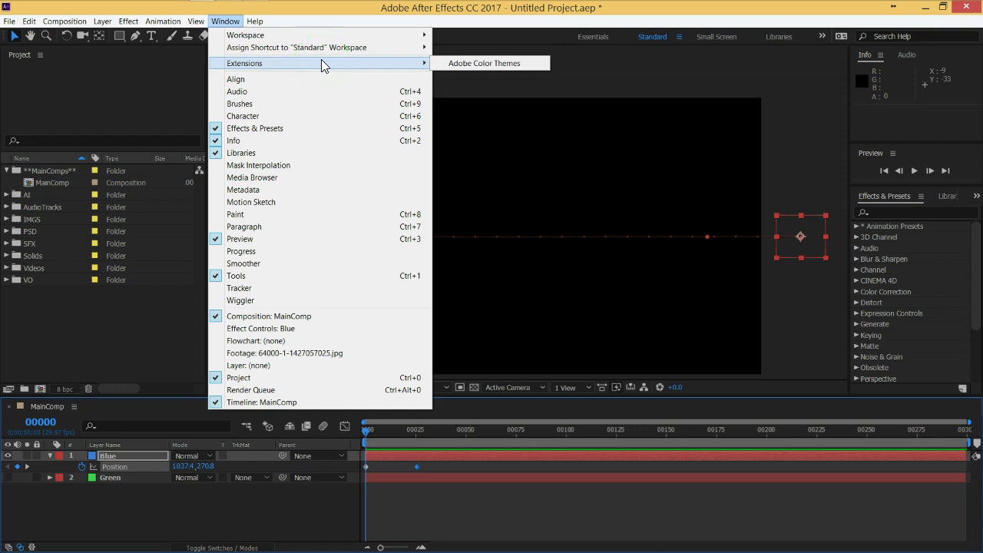
click(301, 508)
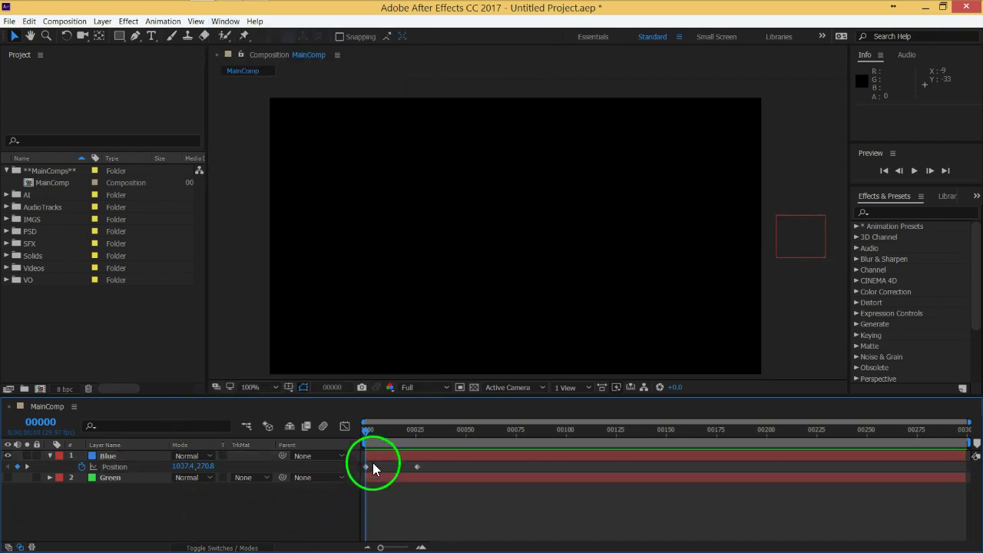
key(space)
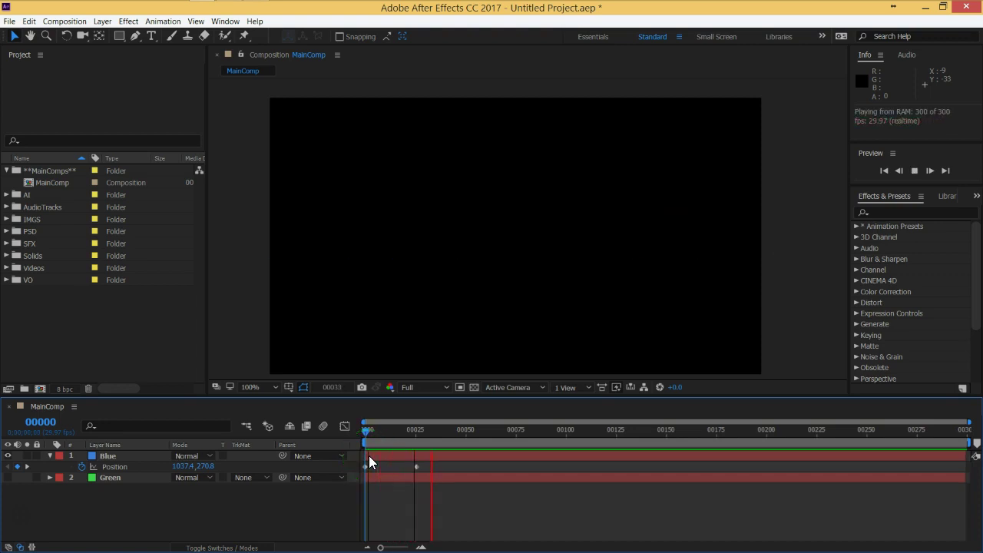
key(space)
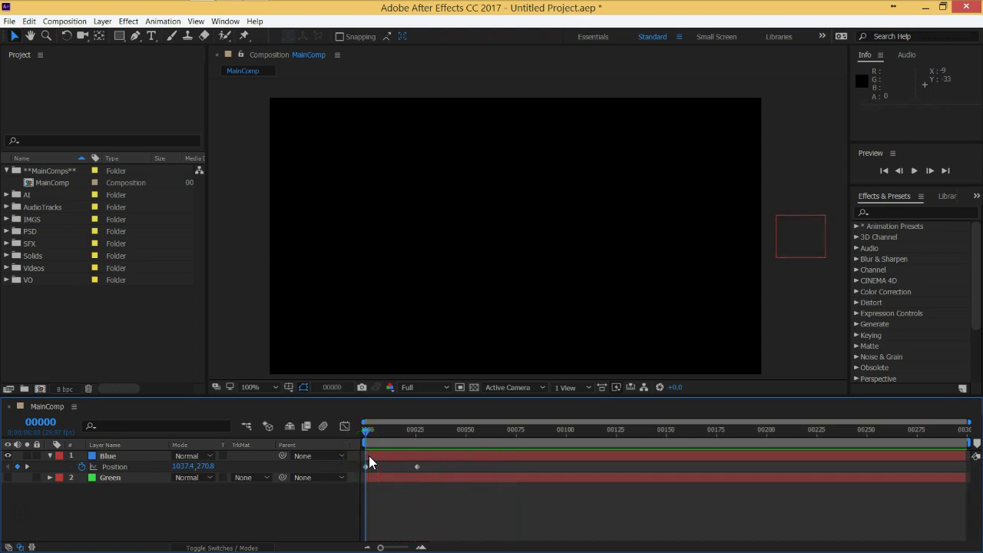
key(space)
key(space)
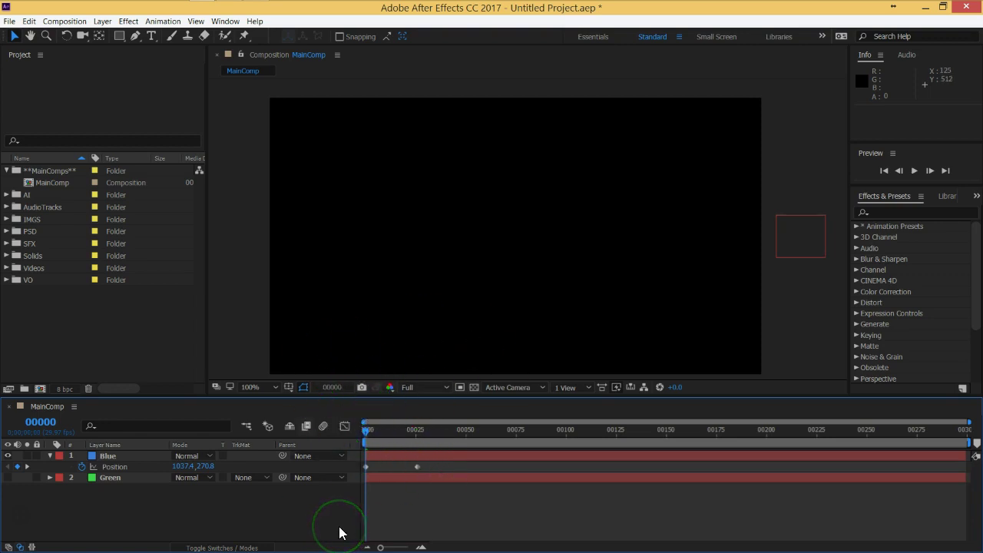
key(space)
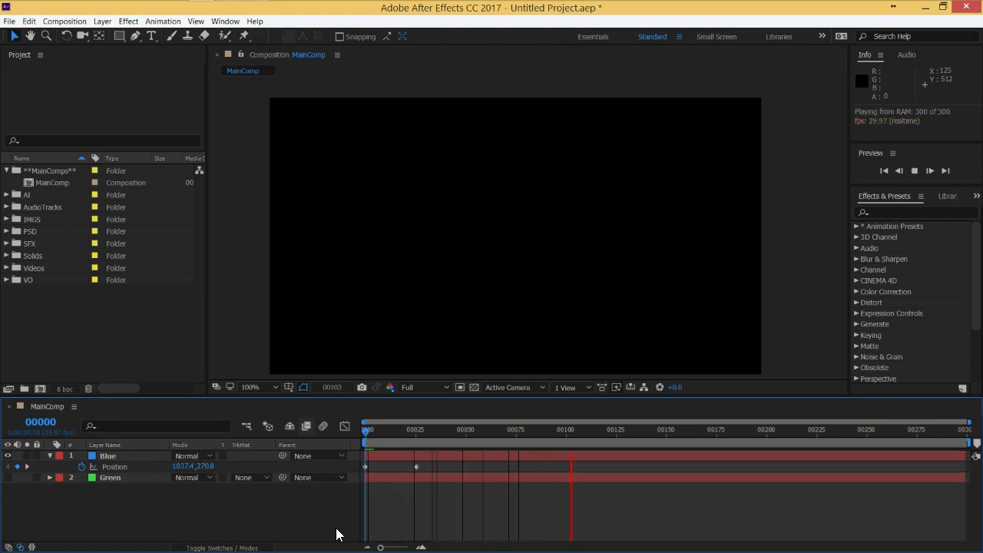
key(space)
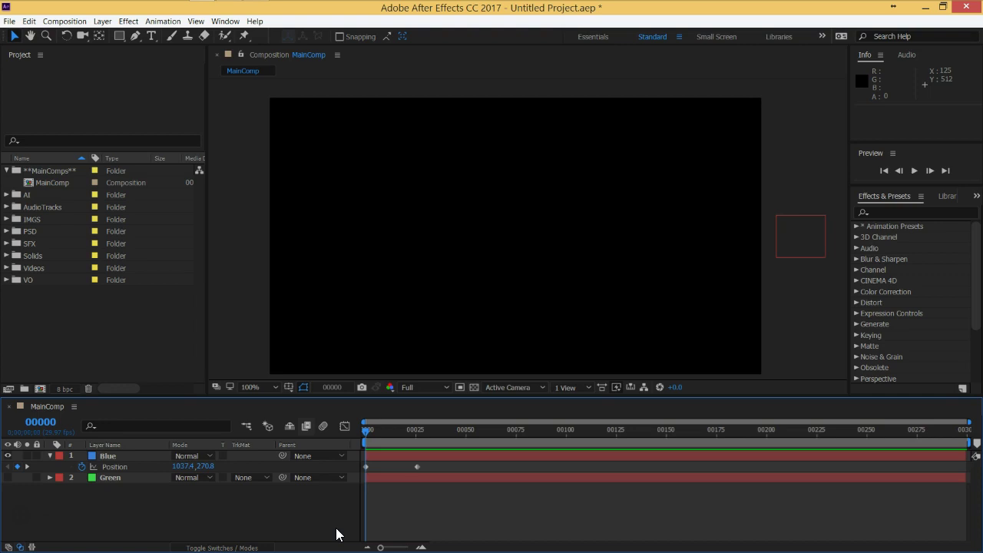
key(space)
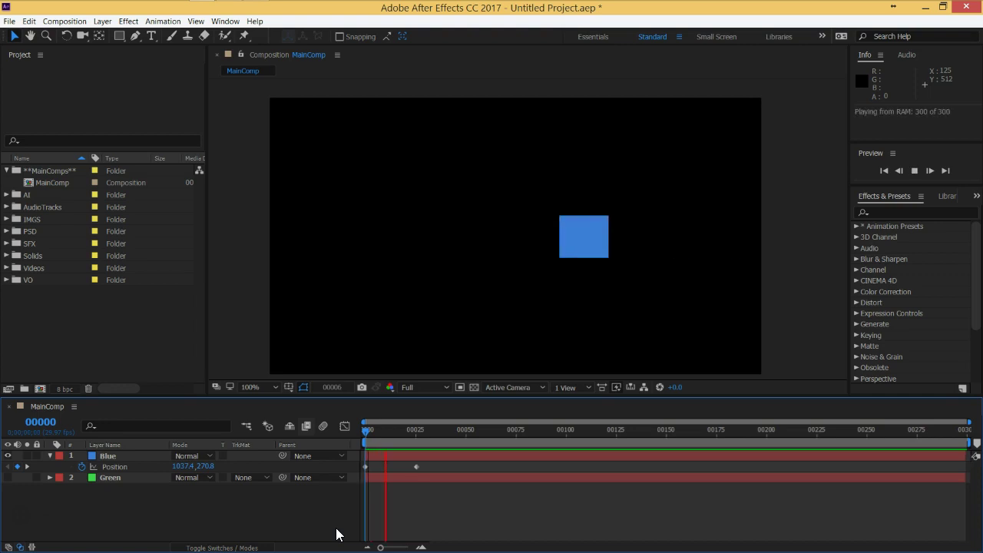
key(space)
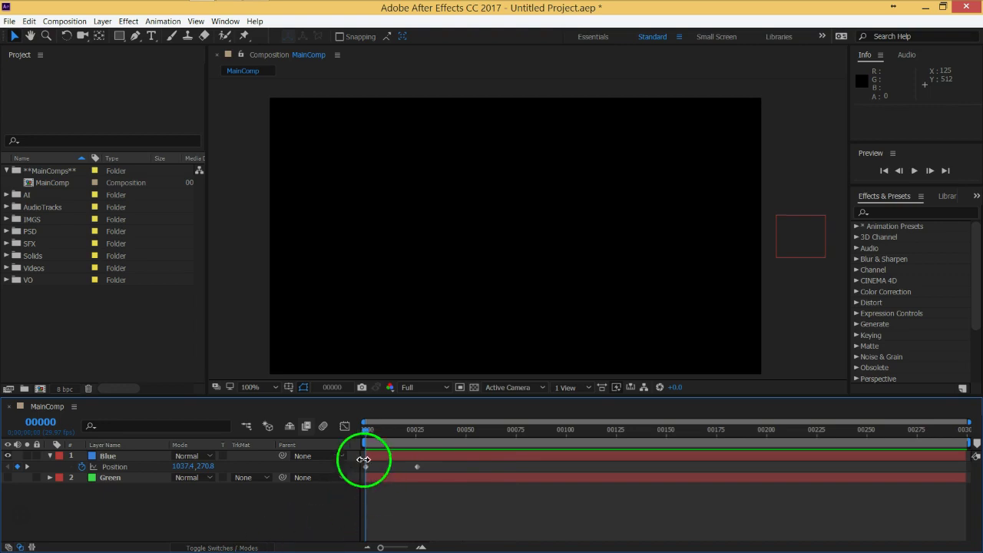
mouse_move(369, 437)
mouse_down()
mouse_move(379, 436)
mouse_move(350, 435)
mouse_move(386, 435)
mouse_up()
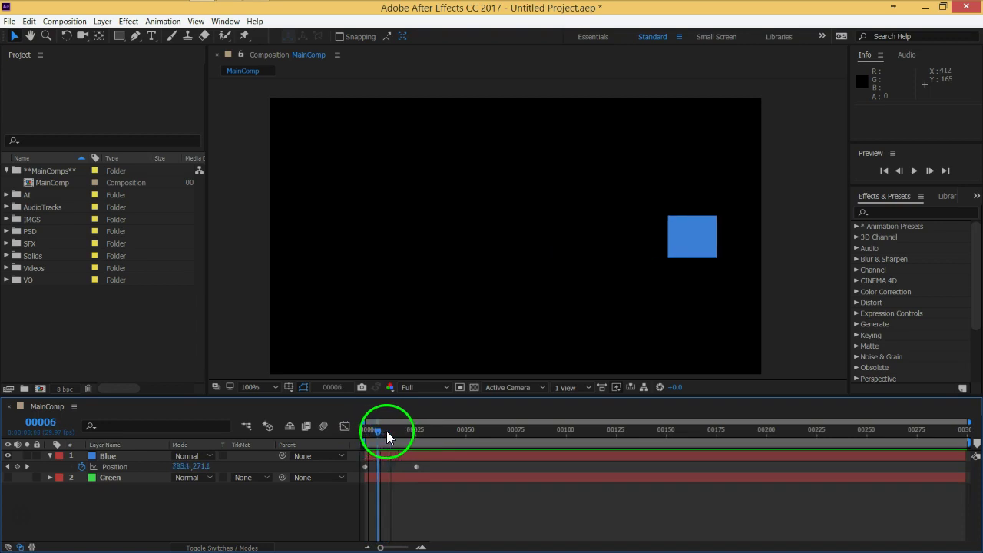
drag(387, 431, 384, 434)
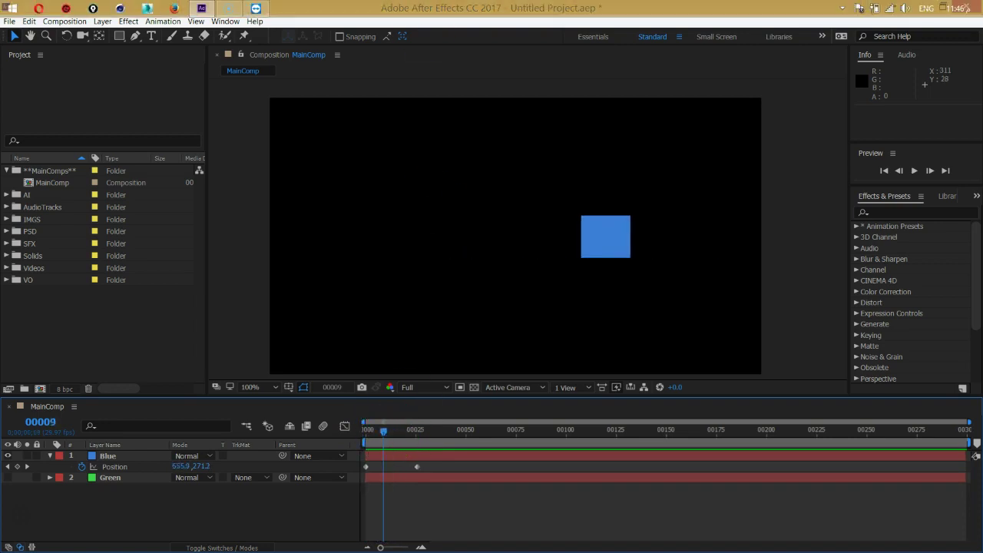
mouse_move(231, 9)
mouse_move(237, 79)
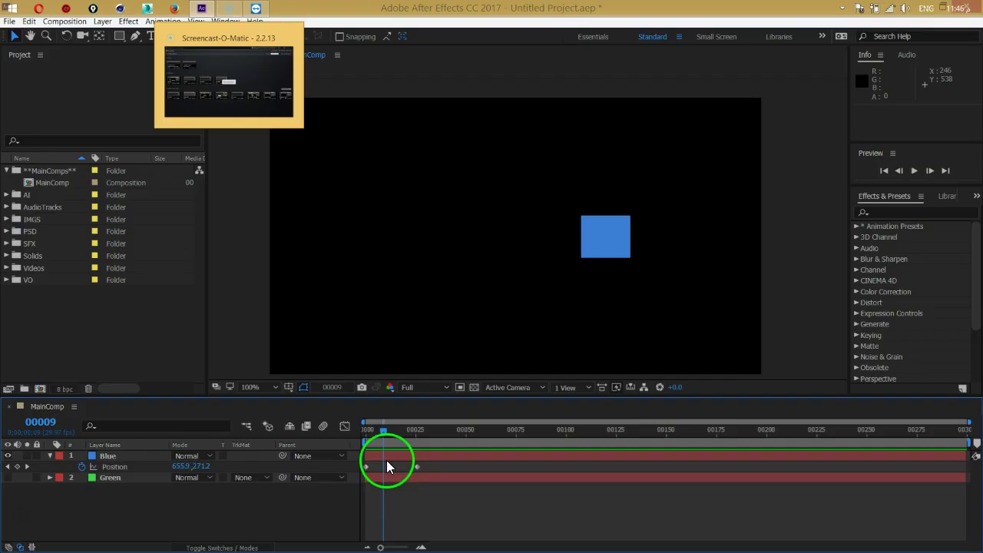
drag(388, 430, 382, 432)
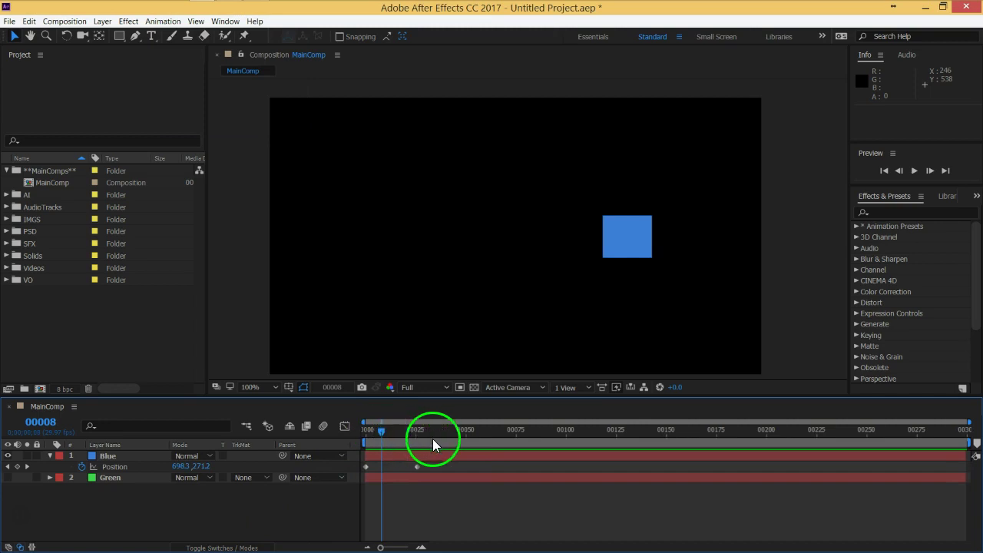
drag(382, 430, 385, 431)
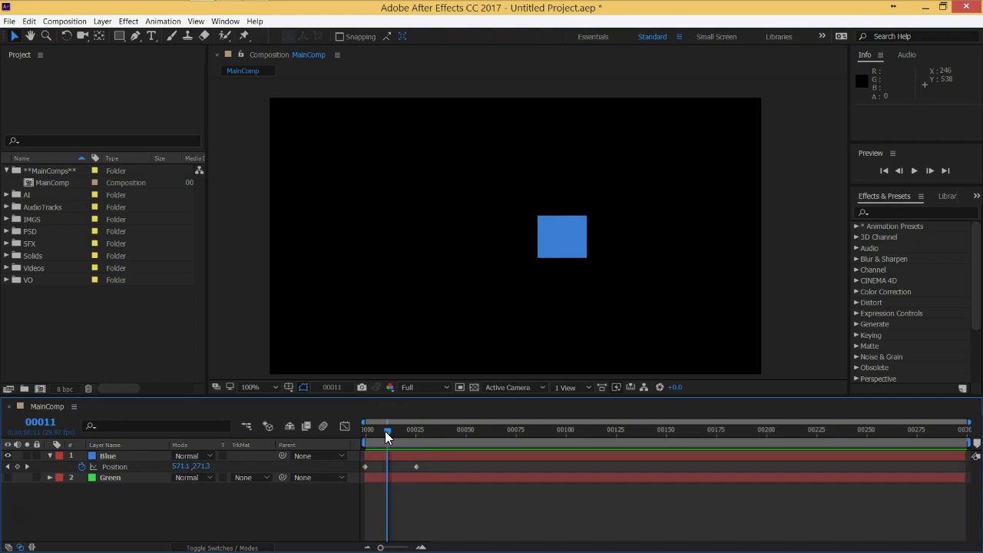
click(568, 224)
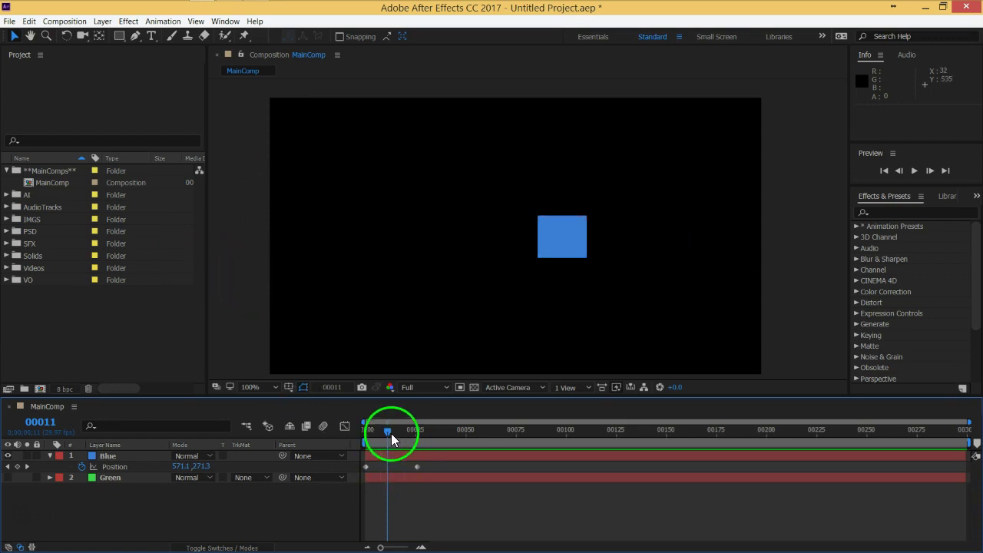
drag(389, 432, 364, 431)
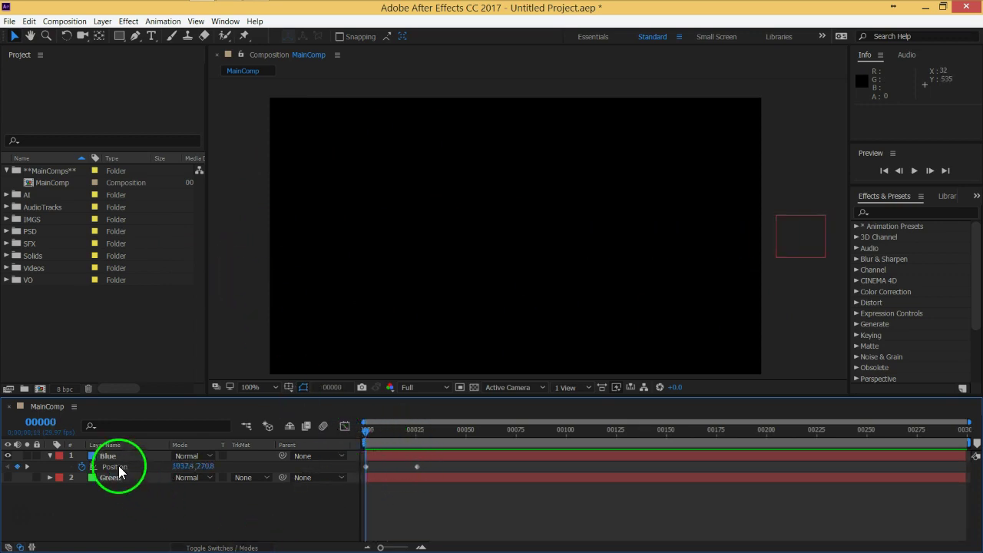
Step: Add Blue layer Rotation keyframes at frame 0 and frame 26 with a negative angle
click(115, 467)
key(shift+r)
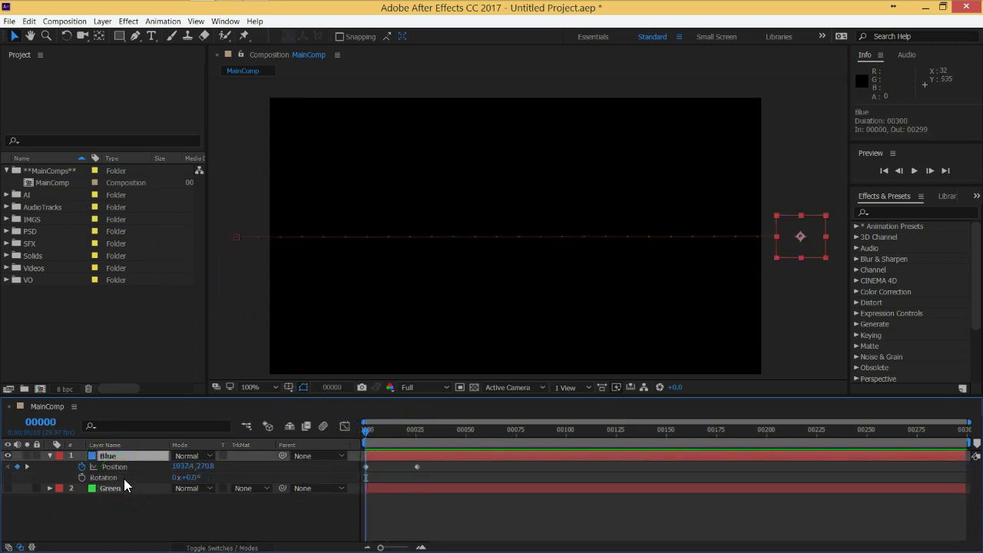
click(85, 487)
click(82, 477)
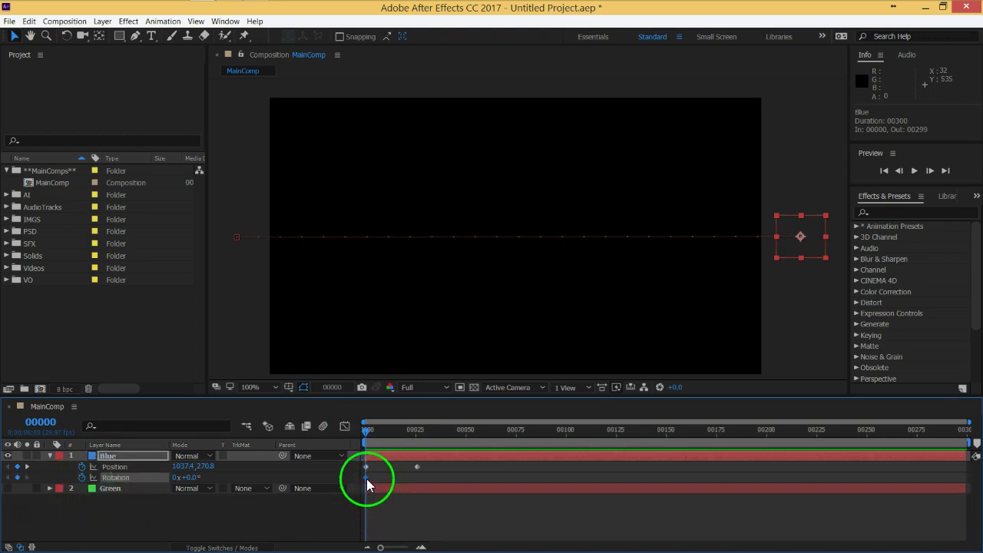
mouse_move(366, 438)
mouse_down()
mouse_move(479, 437)
mouse_move(405, 437)
mouse_move(418, 439)
mouse_up()
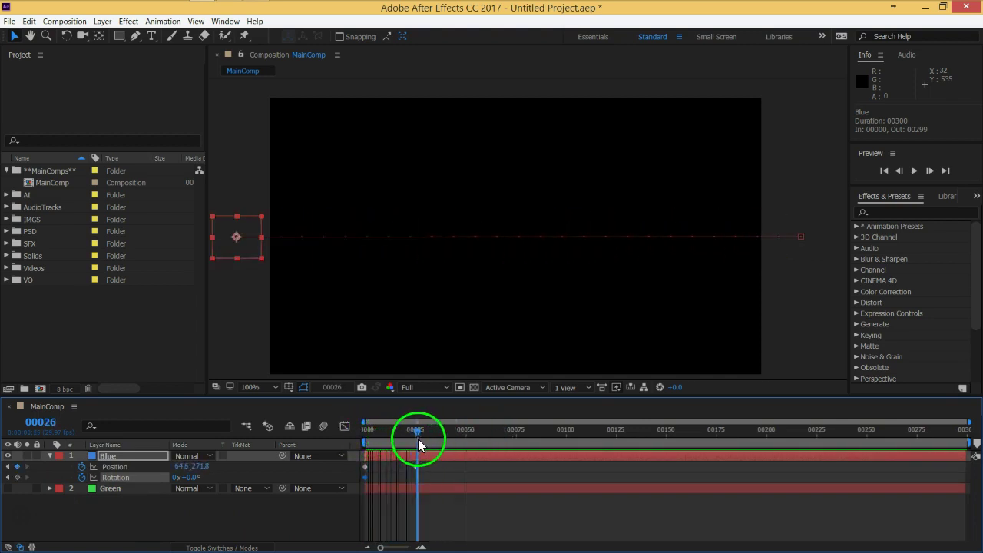
mouse_move(192, 481)
mouse_down()
mouse_move(213, 477)
mouse_move(43, 489)
mouse_up()
Step: Increase the frame-26 spin to several turns, preview it, then adjust rotation at frame 14
drag(417, 434, 365, 438)
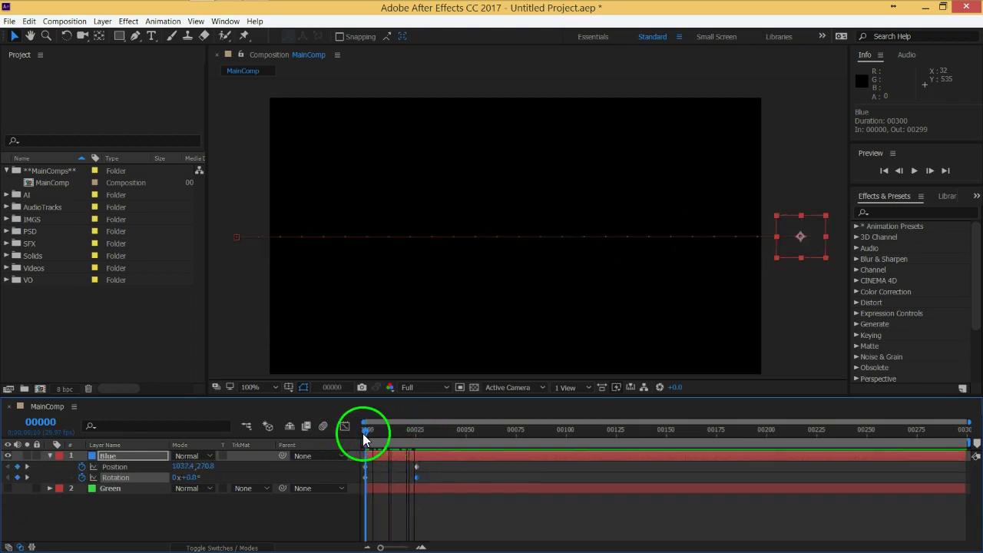
drag(365, 437, 415, 434)
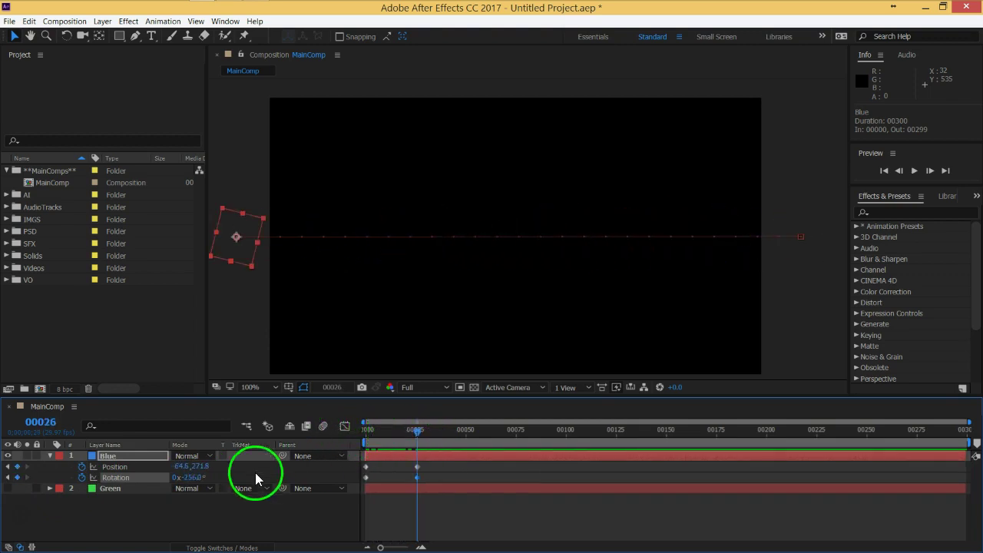
drag(192, 478, 127, 478)
drag(417, 432, 330, 436)
click(313, 526)
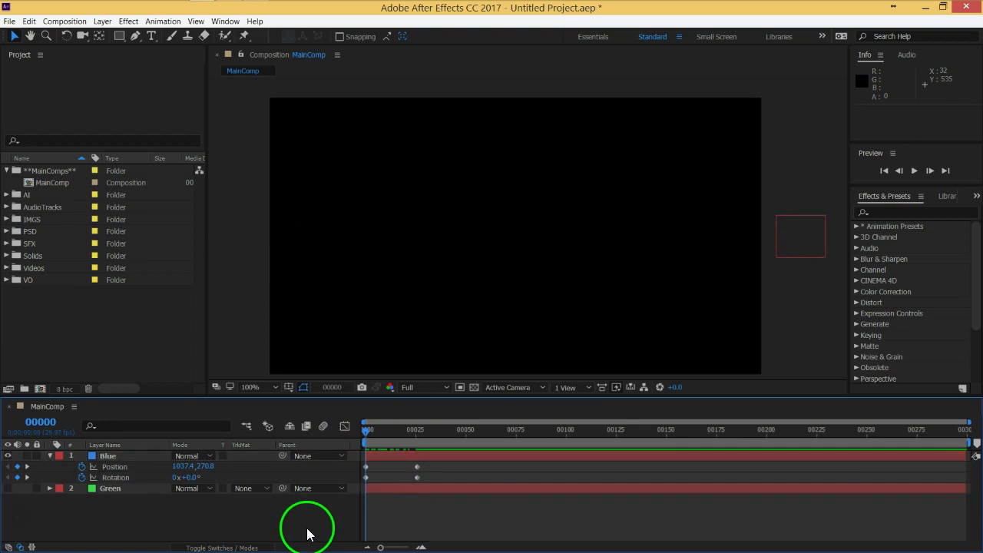
key(space)
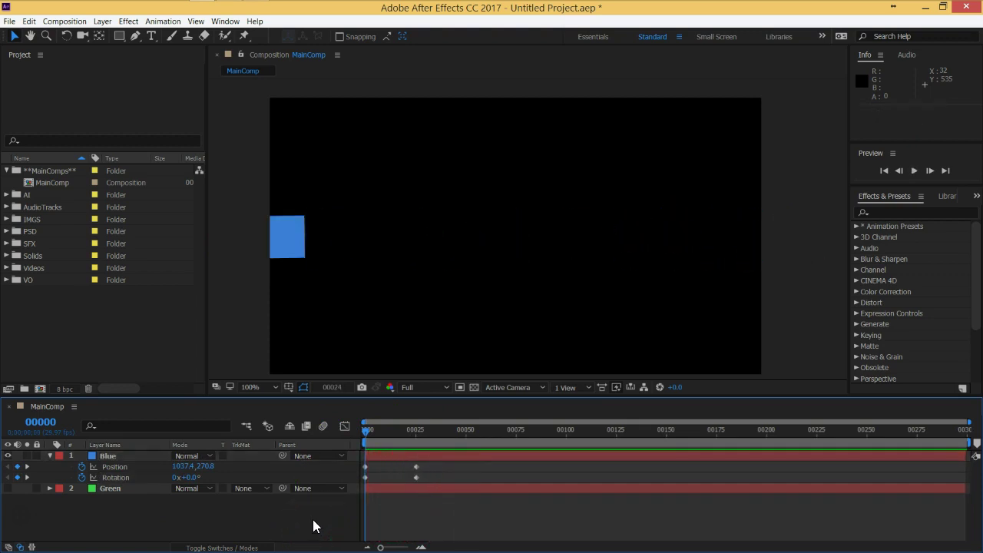
drag(368, 432, 396, 432)
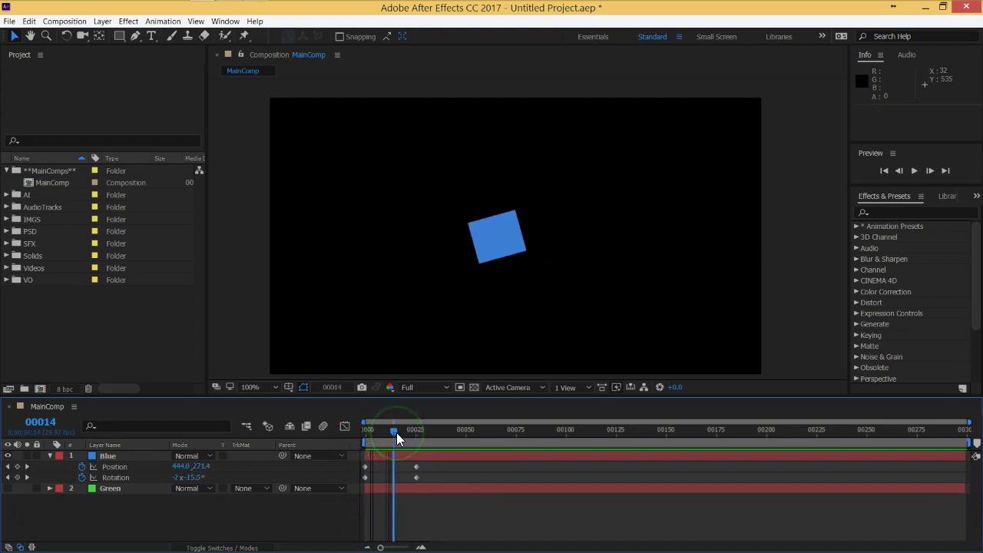
drag(177, 478, 205, 500)
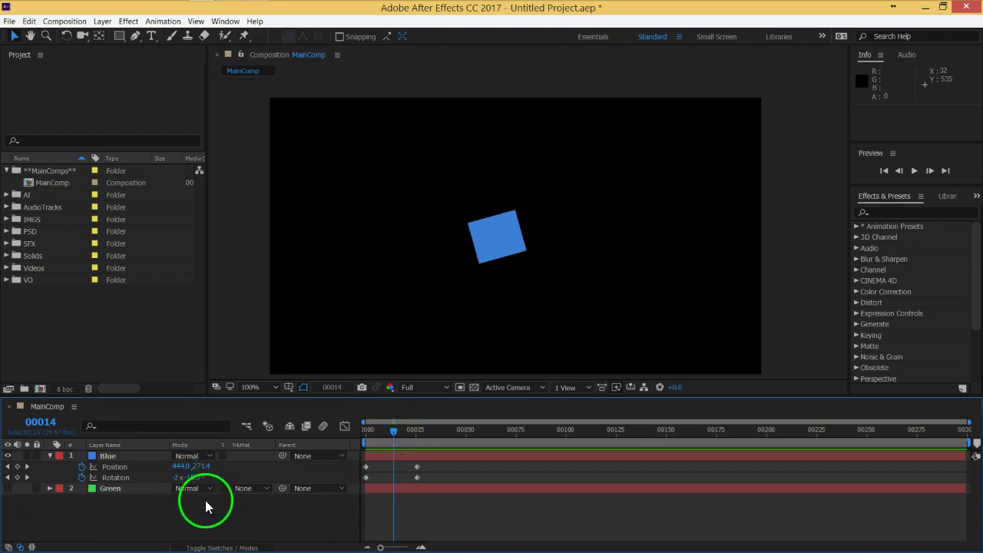
Step: Set the frame-14 Rotation to -1x -180.0° and scrub to check the spin
click(189, 478)
text(-180)
key(Return)
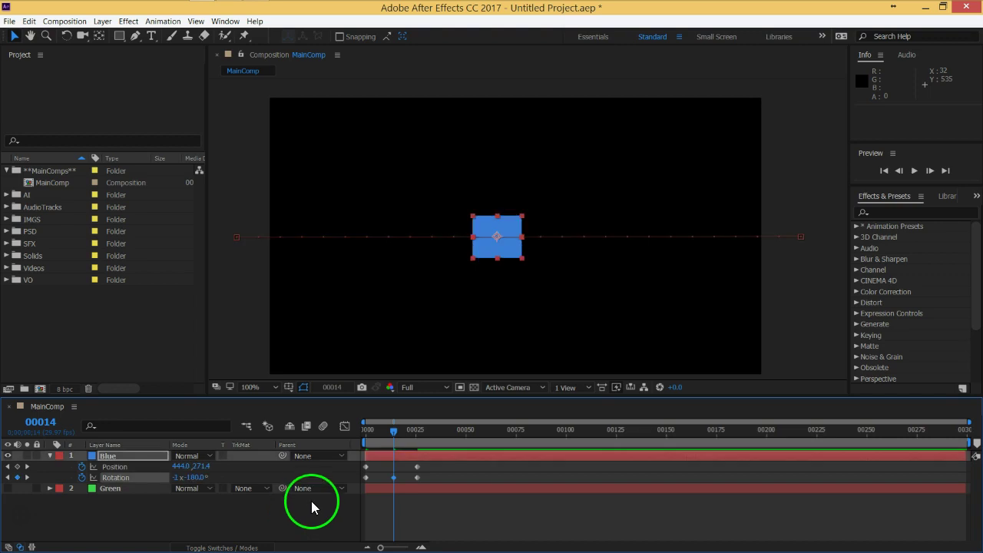
click(398, 501)
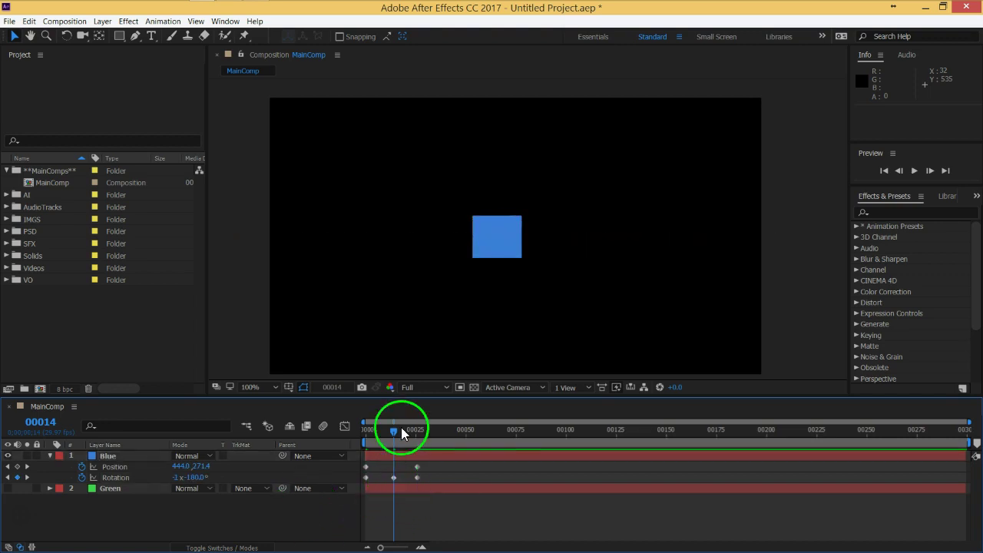
mouse_move(394, 431)
mouse_down()
mouse_move(404, 437)
mouse_move(378, 444)
mouse_move(393, 447)
mouse_up()
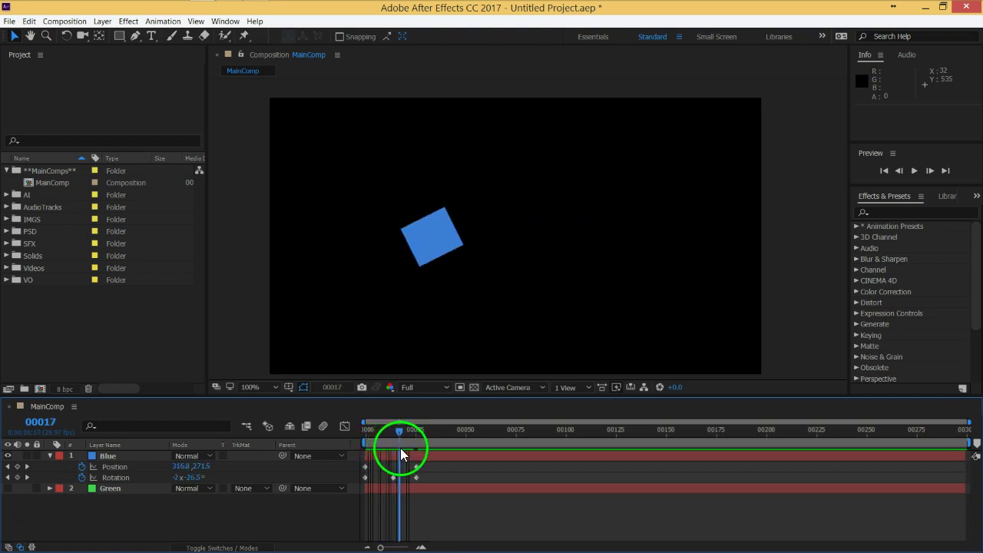
drag(393, 446, 402, 448)
Step: Delete the middle Rotation keyframe and move to the last keyframe at frame 26
click(393, 478)
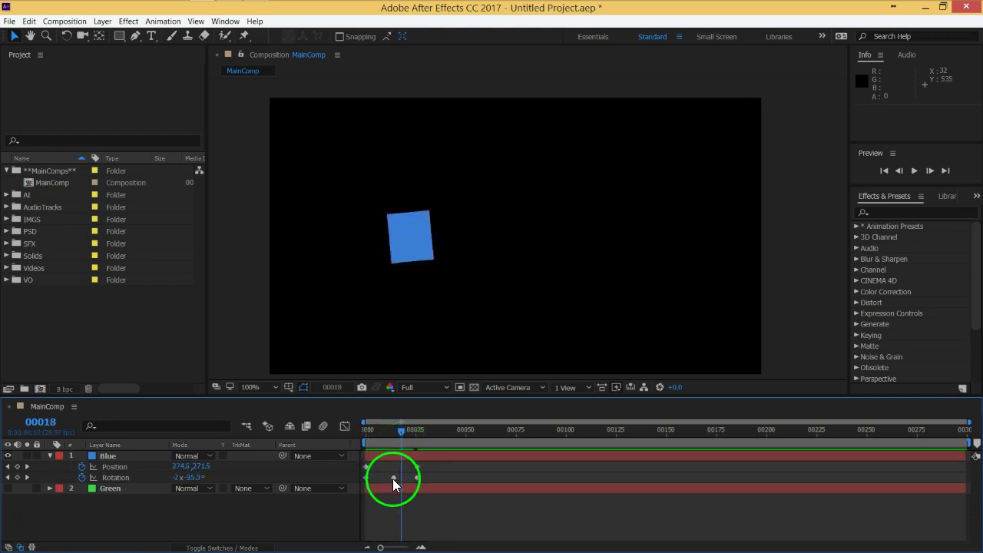
key(Delete)
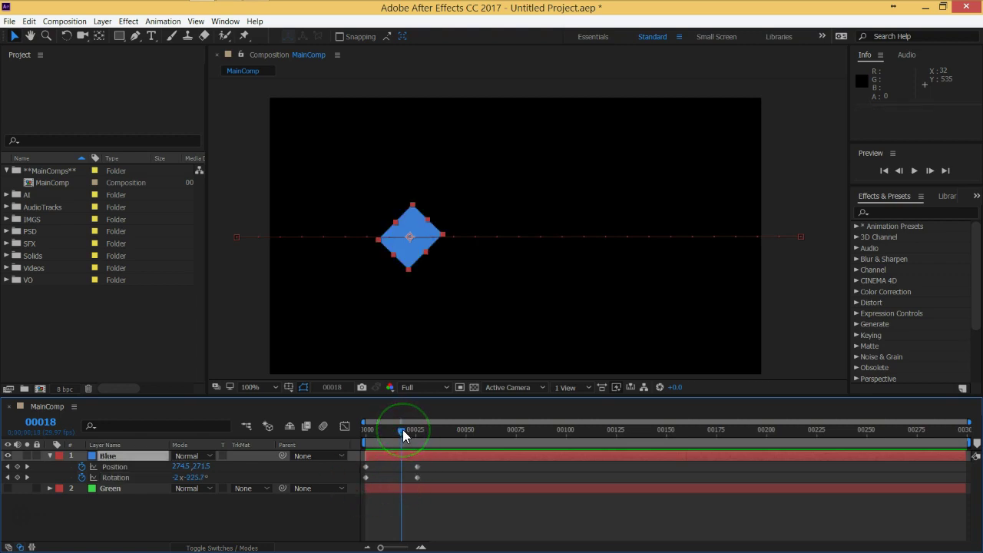
drag(402, 430, 417, 429)
click(415, 491)
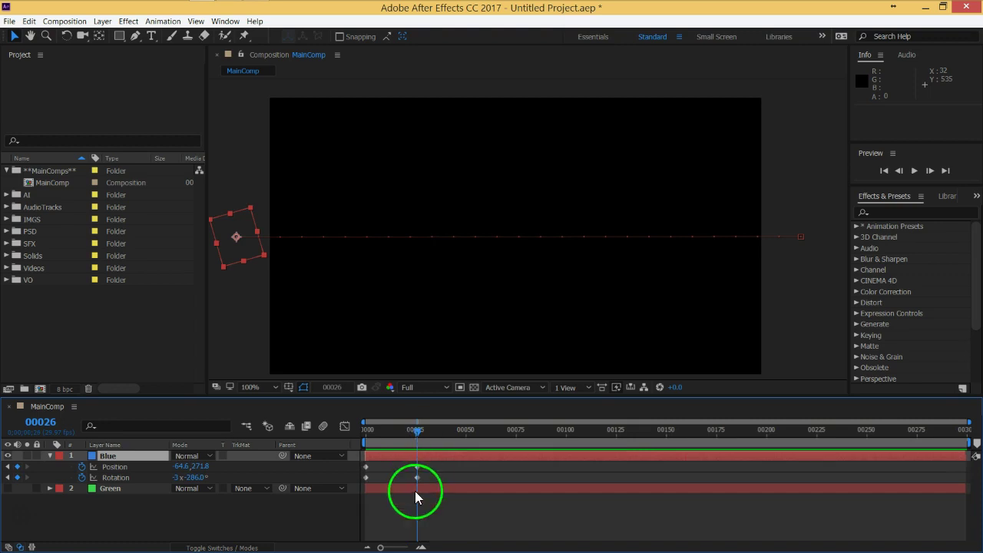
Step: Rework the frame-26 Rotation angle, committing 0° then scrubbing down to -1x -8.0°
click(195, 481)
key(Return)
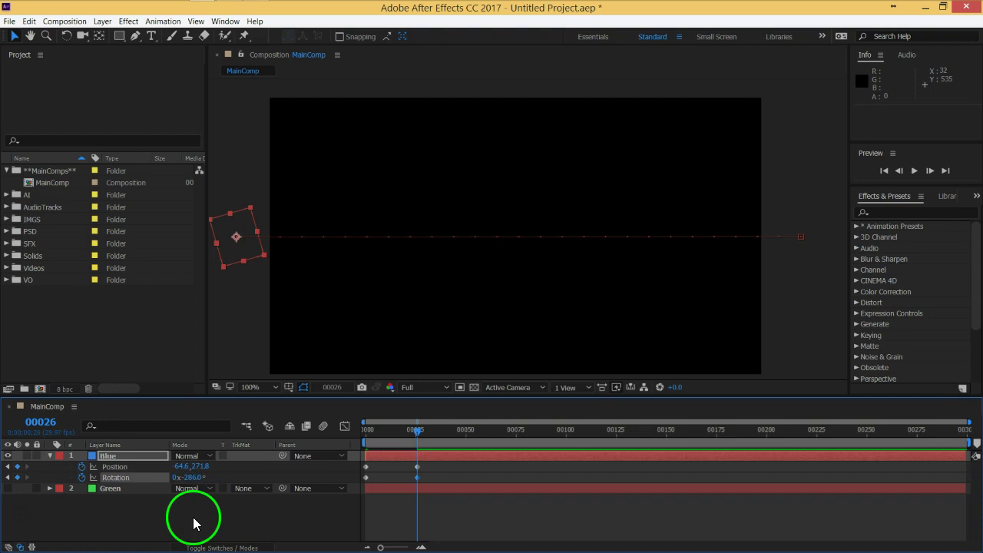
click(205, 479)
text(+0)
key(Return)
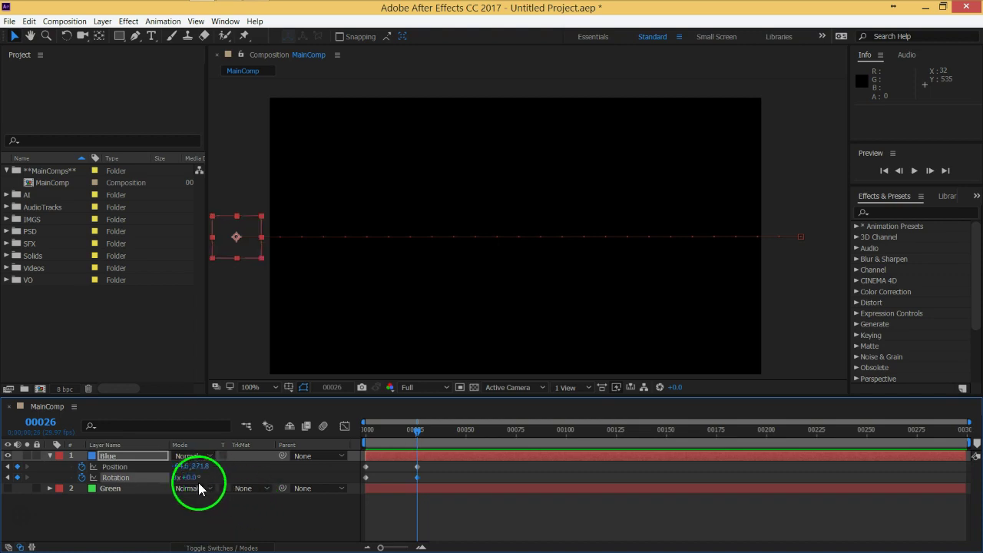
drag(194, 482, 203, 482)
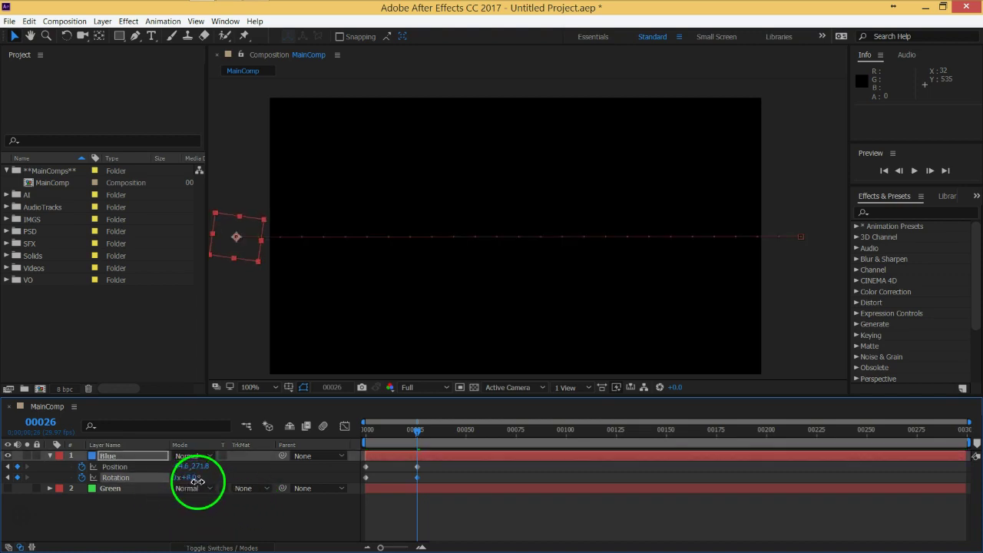
drag(209, 482, 2, 480)
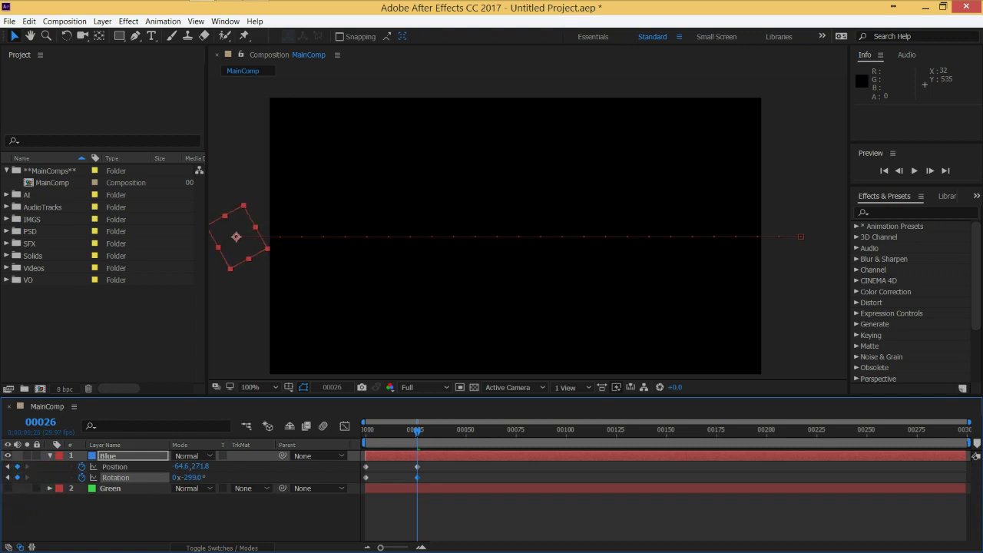
drag(184, 478, 136, 478)
Step: Set the frame-26 Rotation angle to 0°
click(211, 511)
click(197, 477)
text(0)
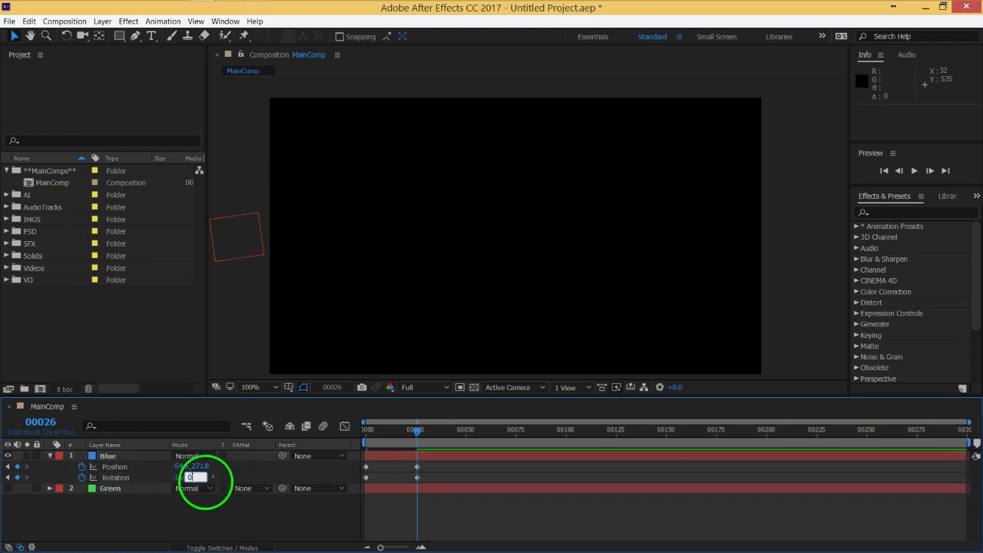
key(Return)
Step: Set the frame-26 Rotation revolutions to 3 and scrub through the animation
click(177, 478)
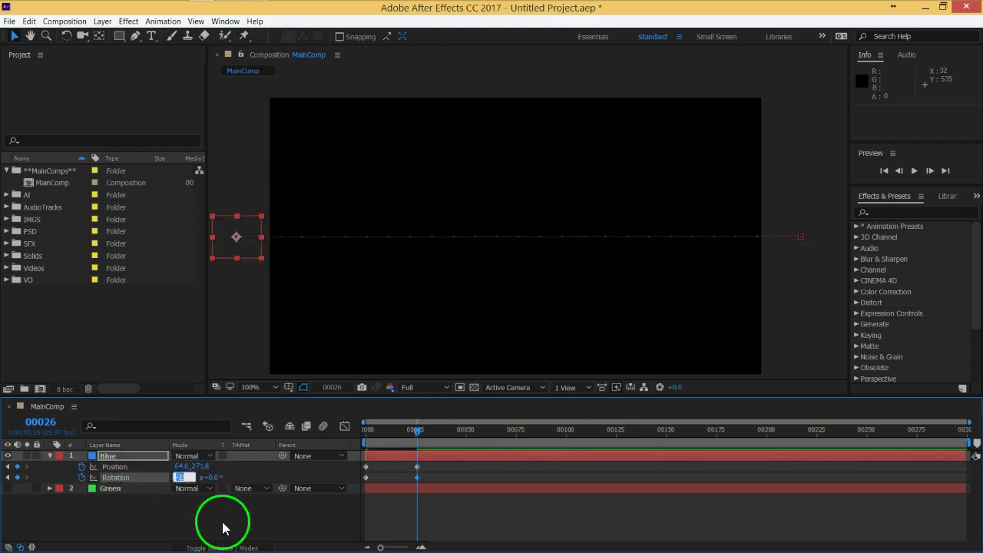
click(223, 529)
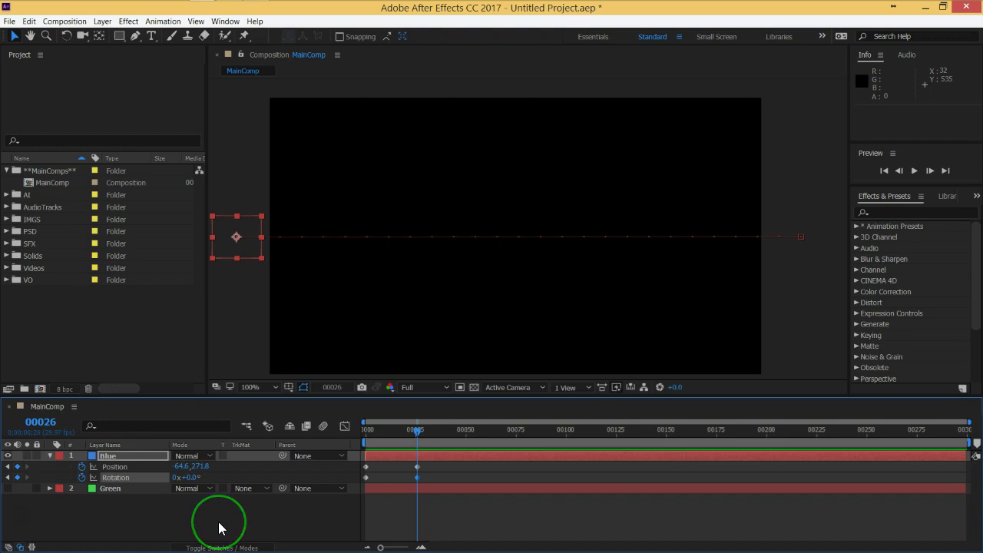
drag(223, 528, 171, 482)
click(175, 479)
text(3)
key(Return)
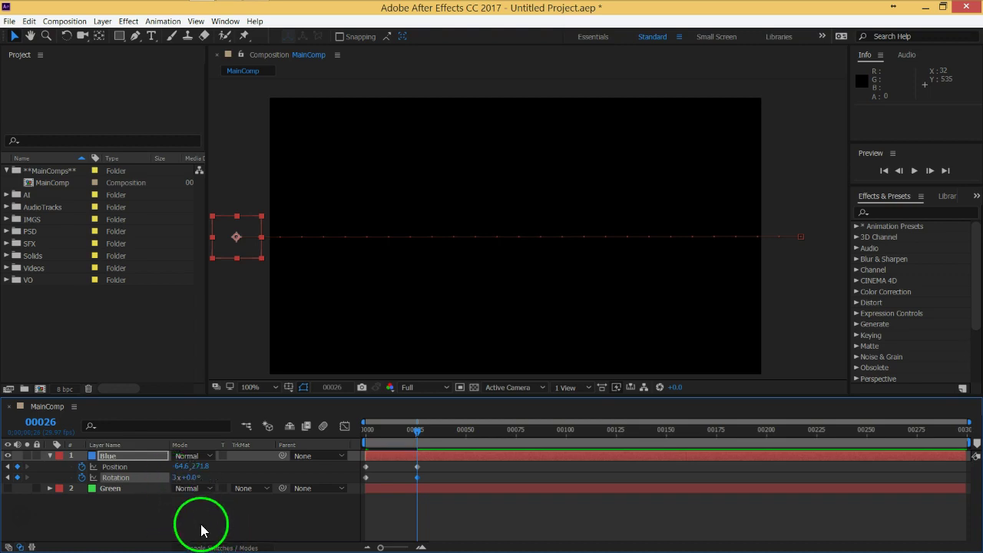
click(349, 512)
drag(370, 437, 350, 437)
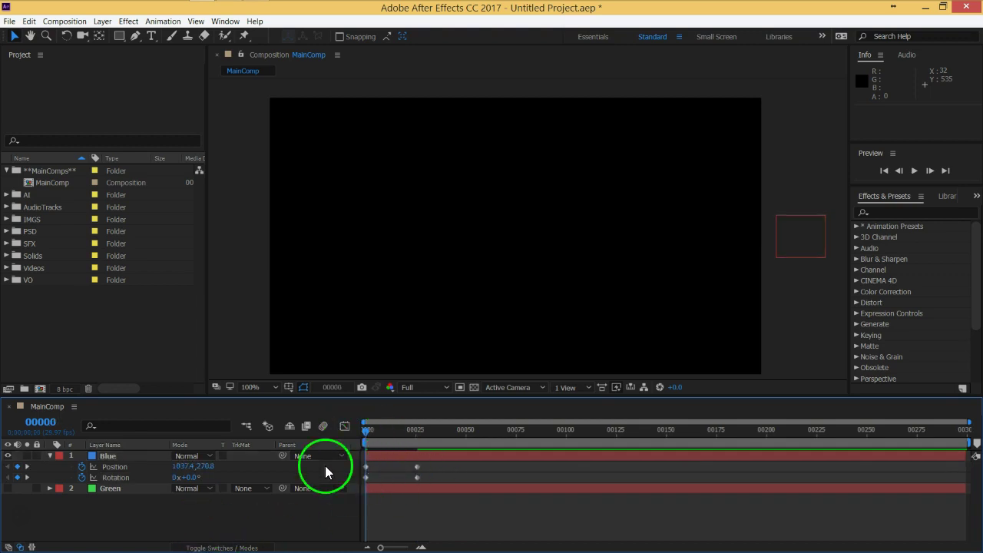
drag(371, 431, 413, 431)
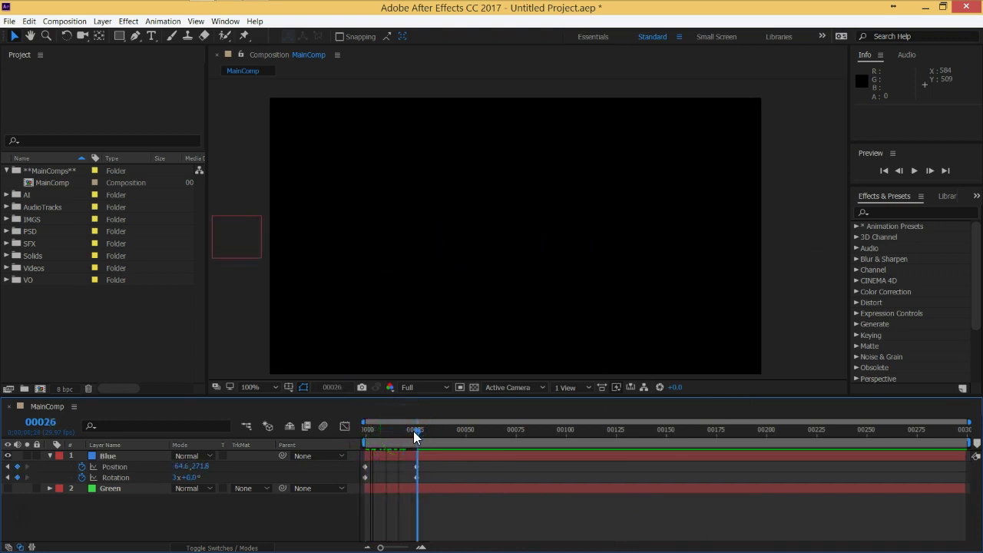
Step: Change the revolutions to 2 and scrub the timeline to preview the spin
click(179, 478)
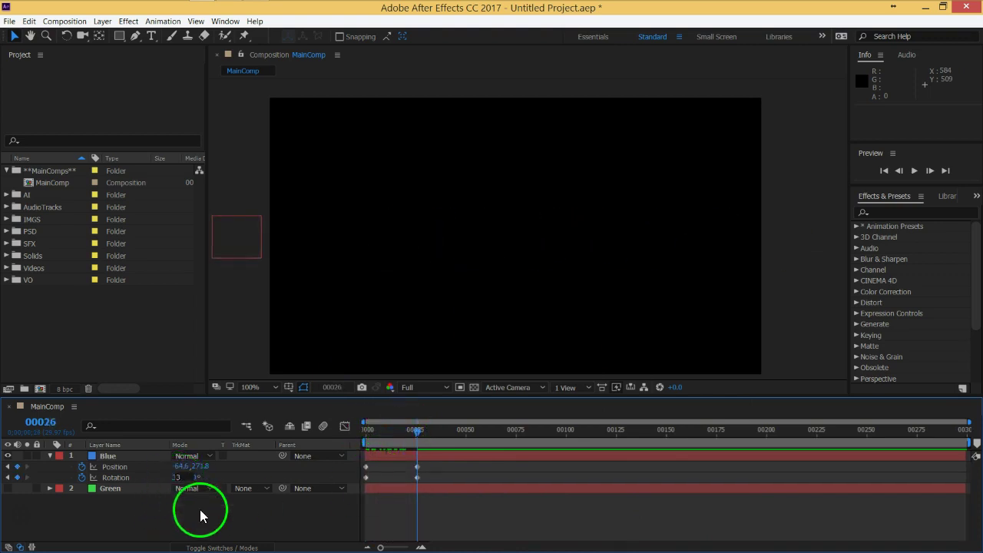
text(2)
key(Return)
click(302, 501)
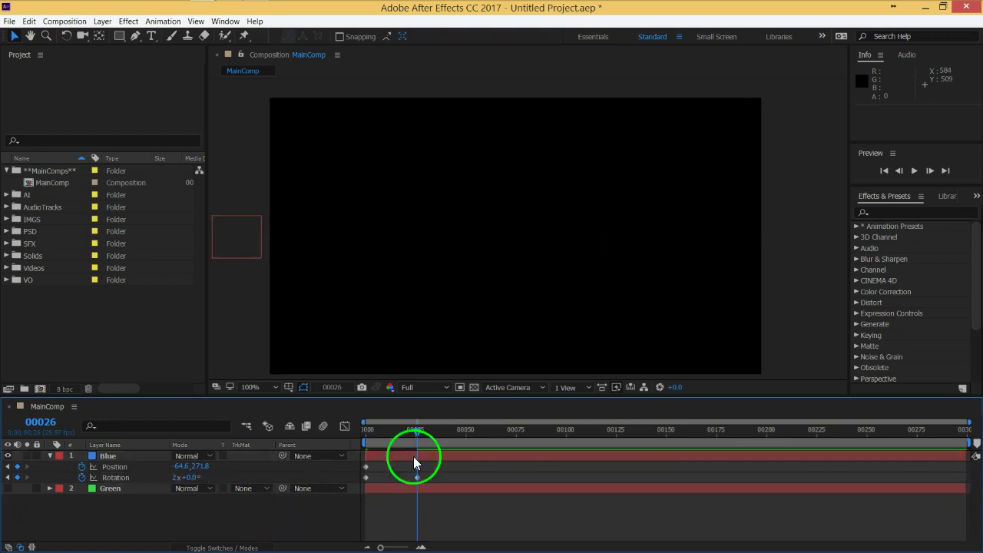
mouse_move(416, 432)
mouse_down()
mouse_move(368, 431)
mouse_move(397, 432)
mouse_up()
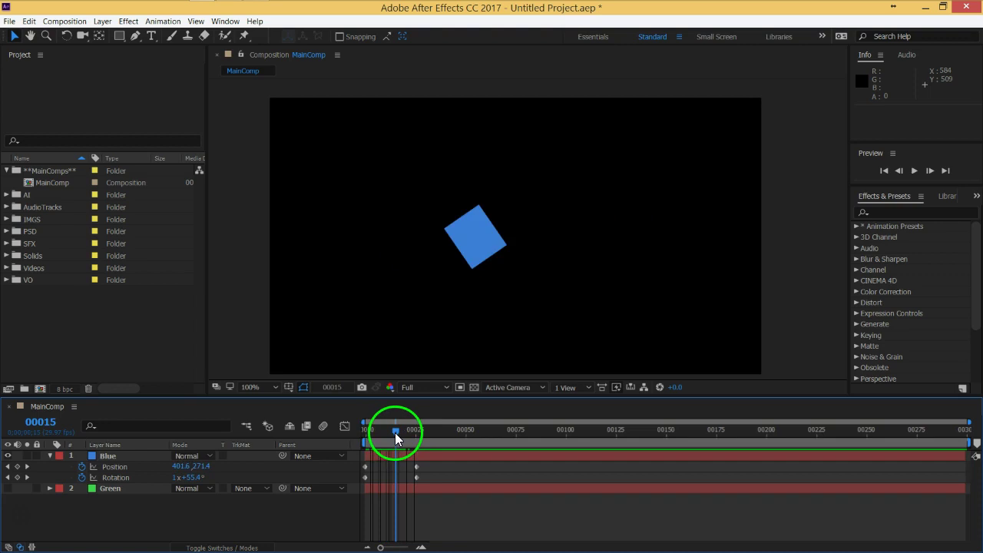
drag(398, 432, 393, 432)
click(177, 477)
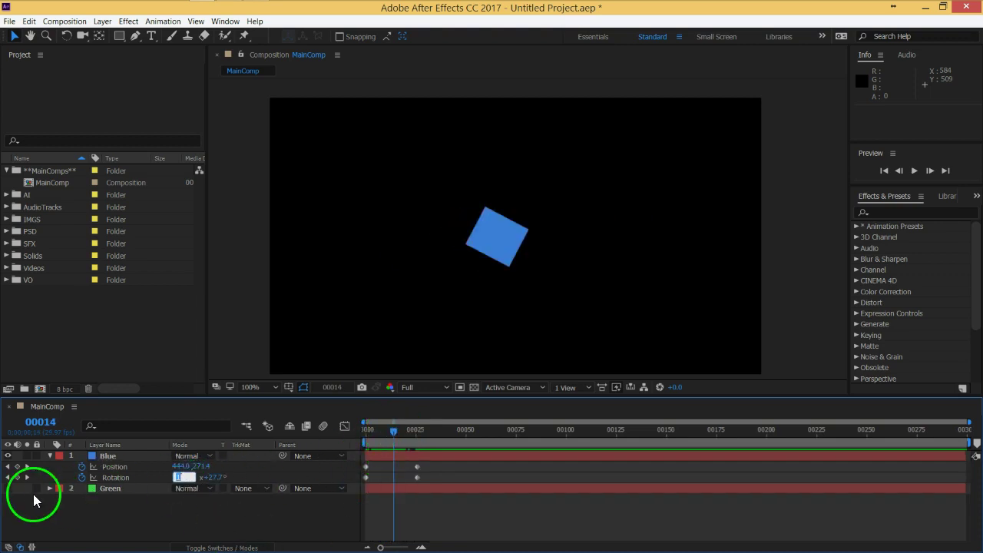
drag(399, 432, 314, 431)
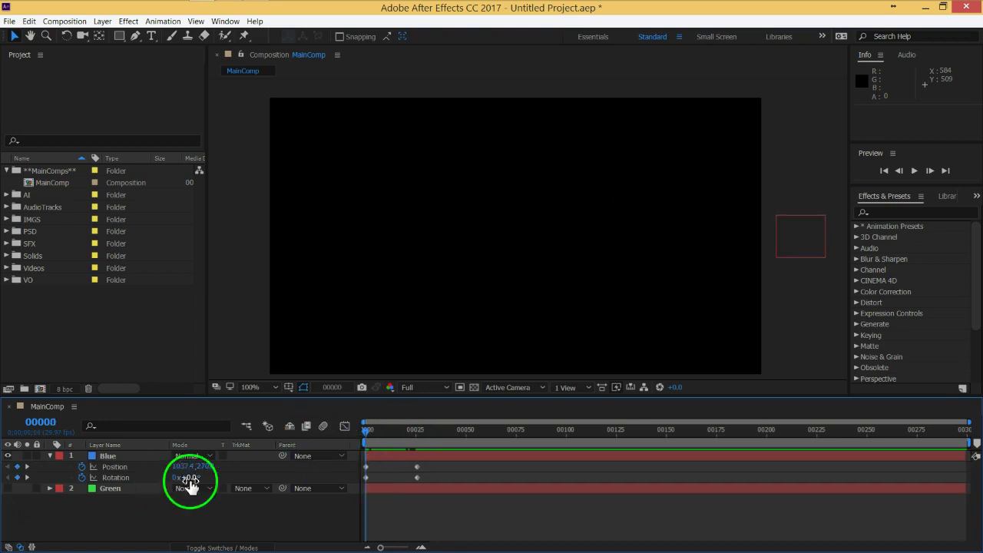
drag(377, 431, 343, 438)
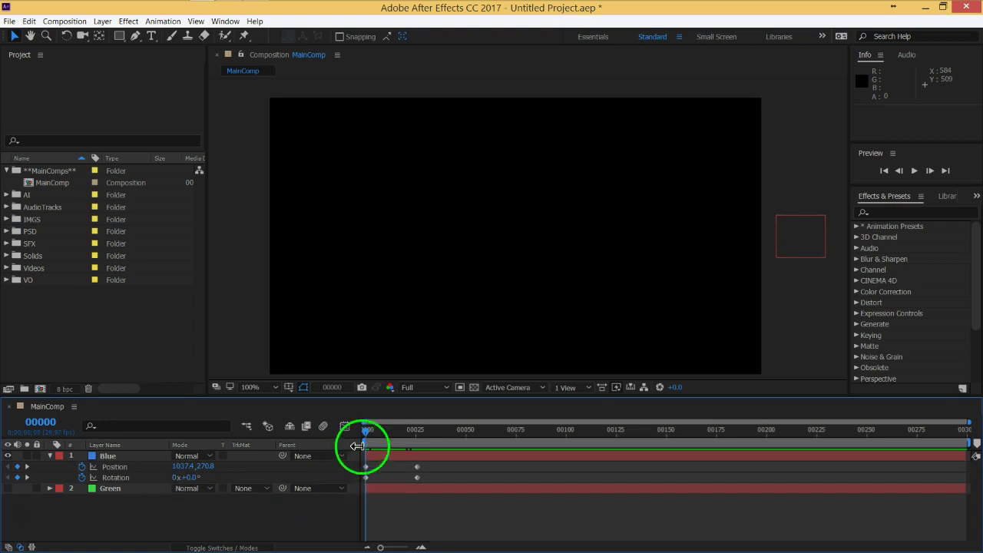
drag(368, 433, 417, 433)
Step: Enter -2 revolutions for a backward spin, preview it, and show the motion path
click(176, 477)
text(-2)
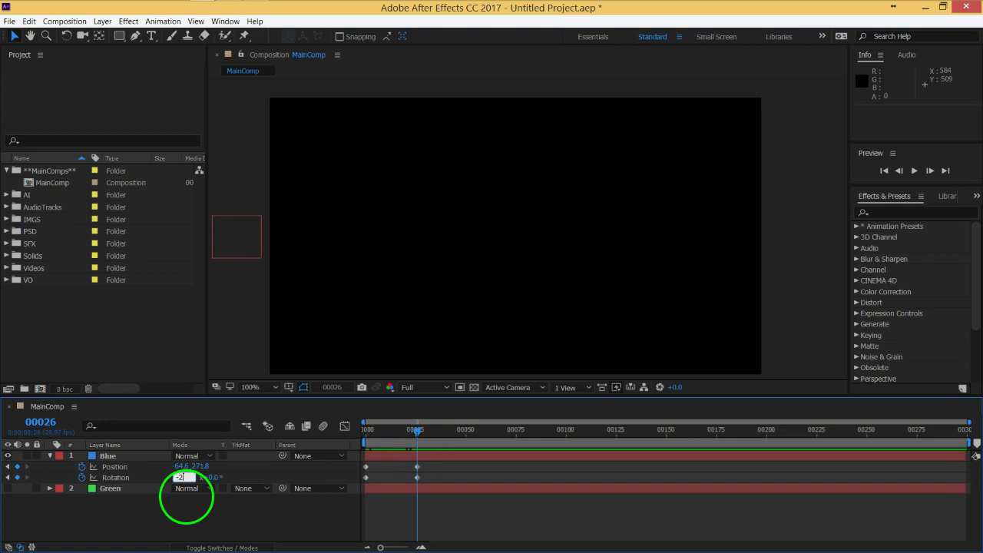
key(Return)
click(269, 530)
drag(407, 436, 400, 435)
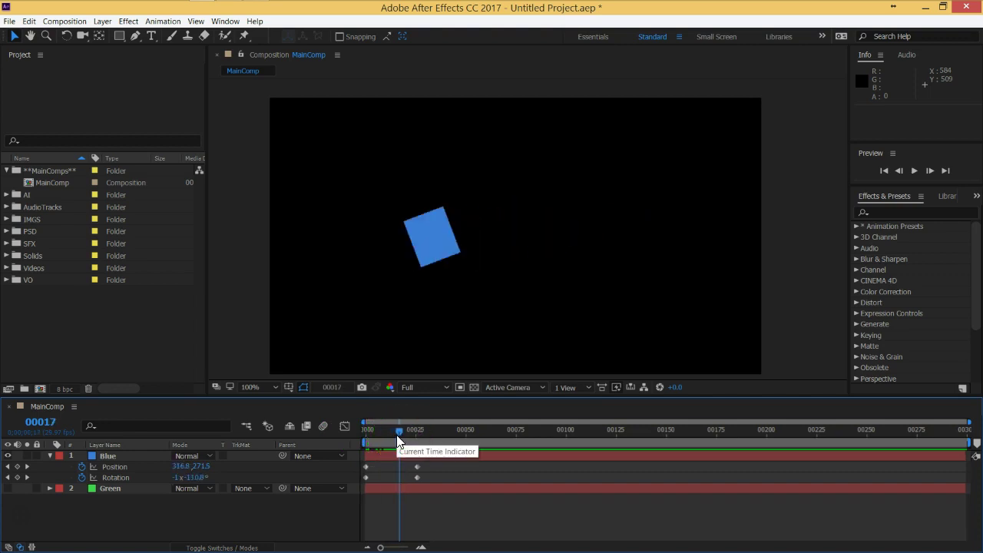
click(398, 440)
click(159, 478)
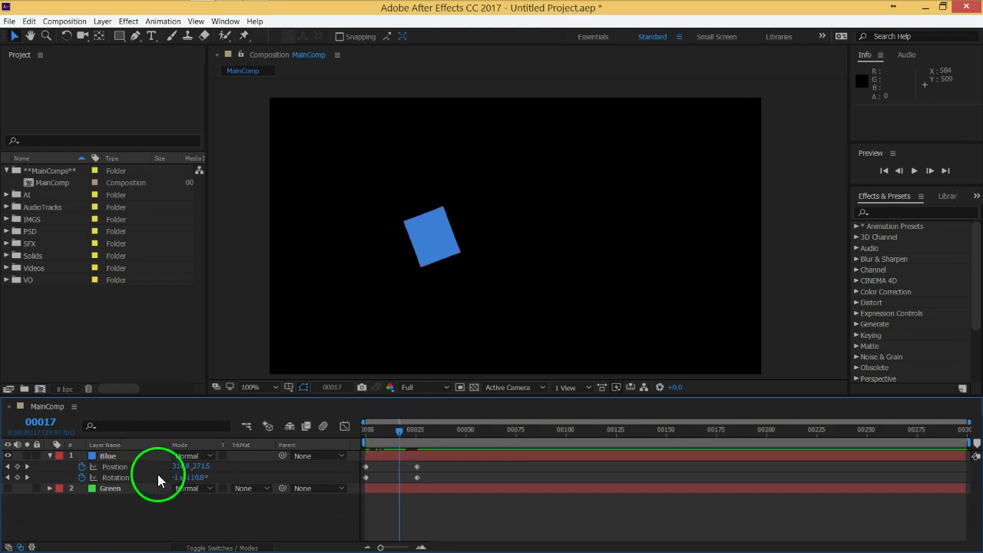
click(130, 465)
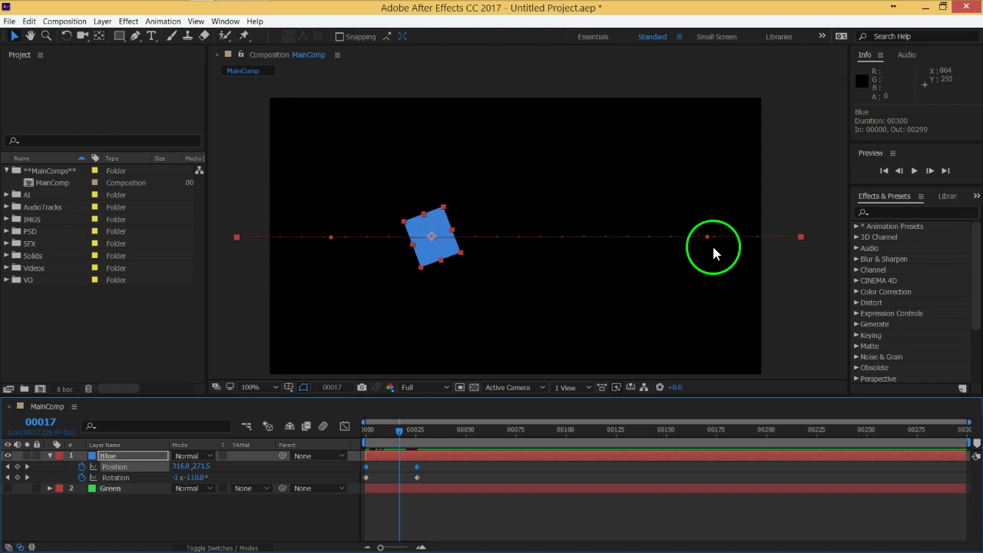
Step: Pull the first keyframe's tangent upward and the last keyframe's tangent downward, then scrub the result
mouse_move(331, 239)
mouse_down()
mouse_move(387, 141)
mouse_move(416, 125)
mouse_up()
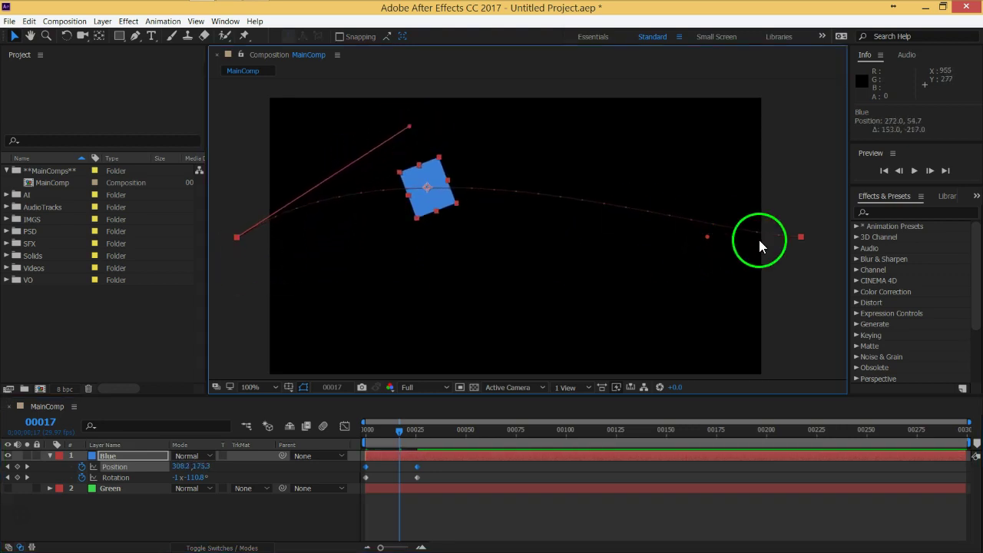
drag(708, 238, 527, 336)
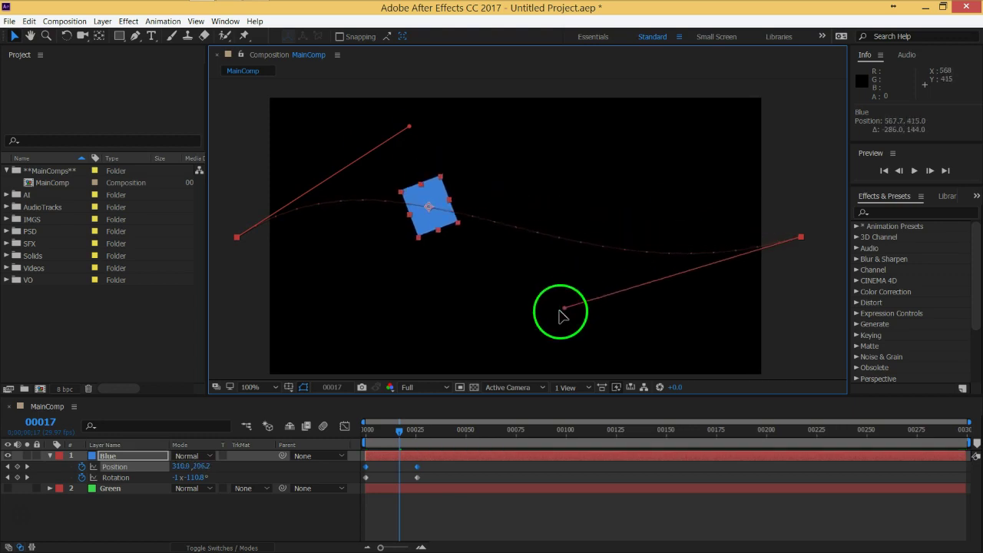
click(309, 507)
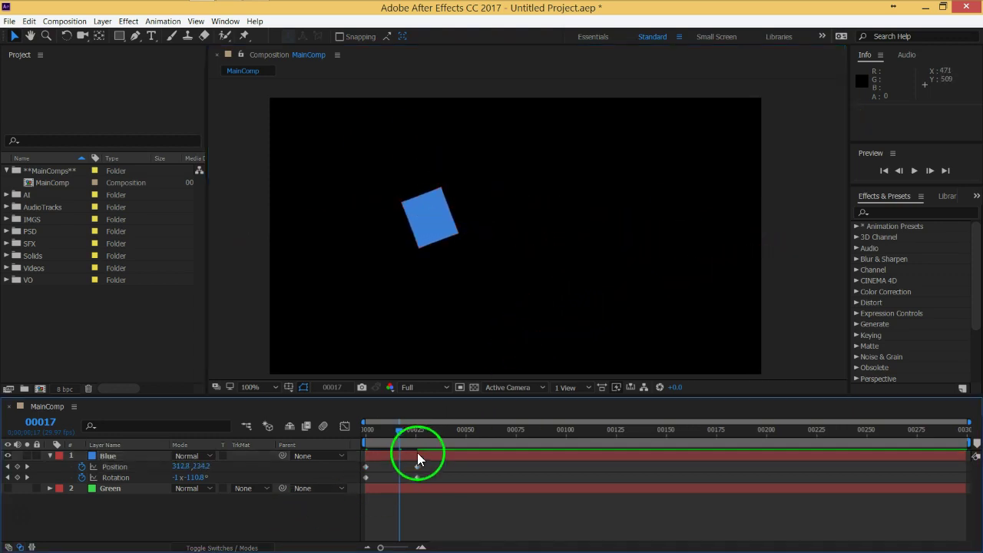
mouse_move(399, 433)
mouse_down()
mouse_move(407, 434)
mouse_move(383, 445)
mouse_up()
Step: At frame 9, lengthen the upper curve and deepen the lower one, then preview the start
click(248, 459)
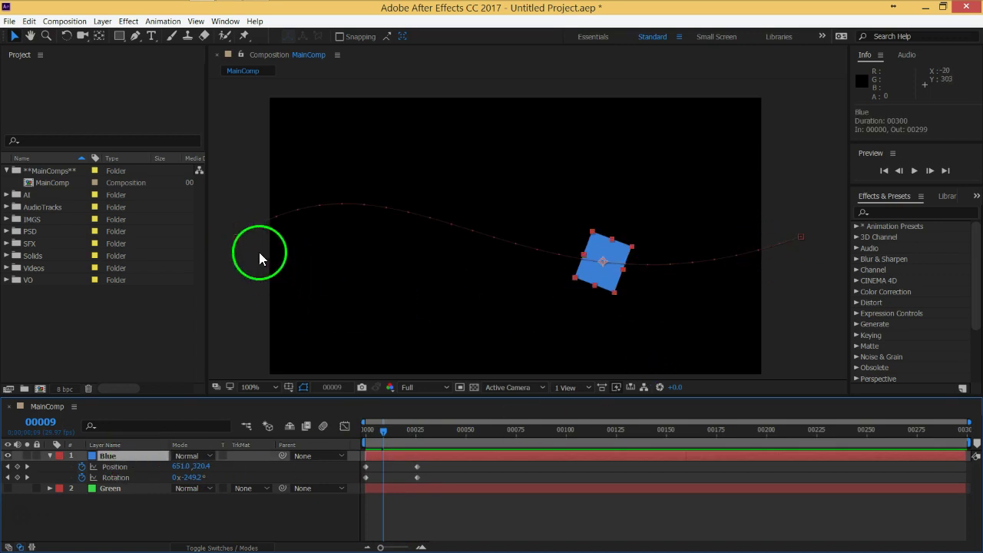
click(237, 237)
click(800, 237)
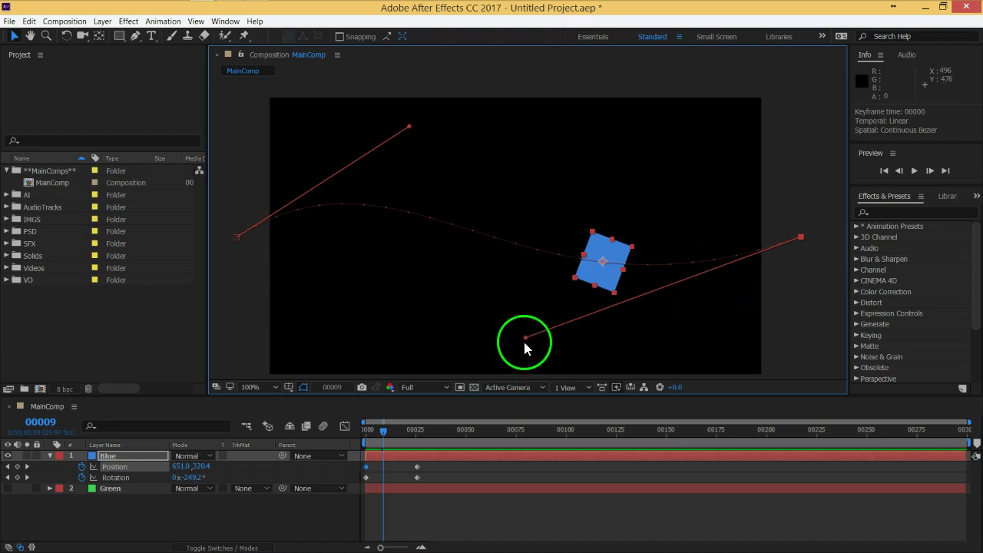
drag(410, 127, 508, 57)
drag(526, 338, 599, 511)
click(282, 527)
mouse_move(387, 436)
mouse_down()
mouse_move(379, 440)
mouse_move(410, 439)
mouse_move(352, 435)
mouse_up()
Step: Scrub from the first frame and RAM-preview the blue square's opening move
click(277, 517)
click(282, 532)
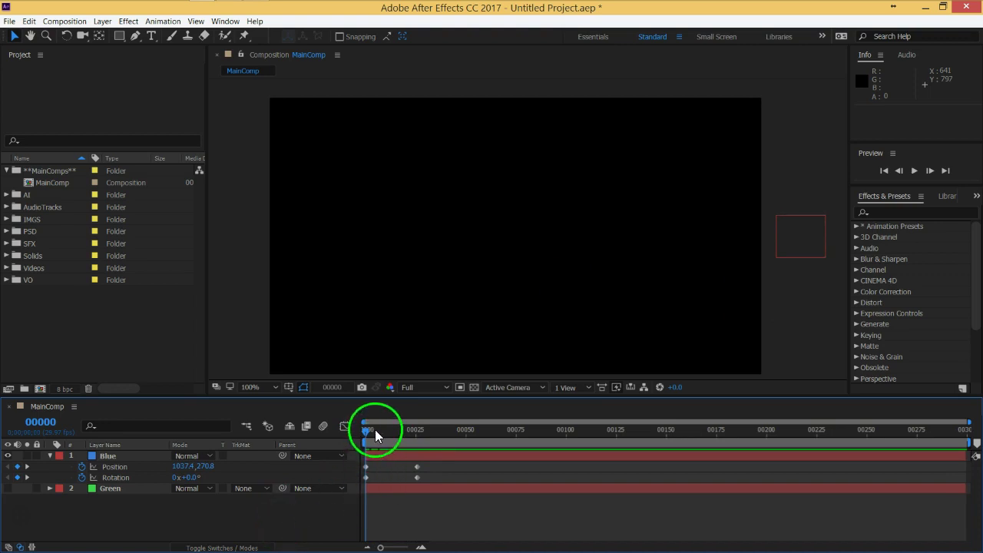
mouse_move(368, 430)
mouse_down()
mouse_move(407, 430)
mouse_move(394, 435)
mouse_up()
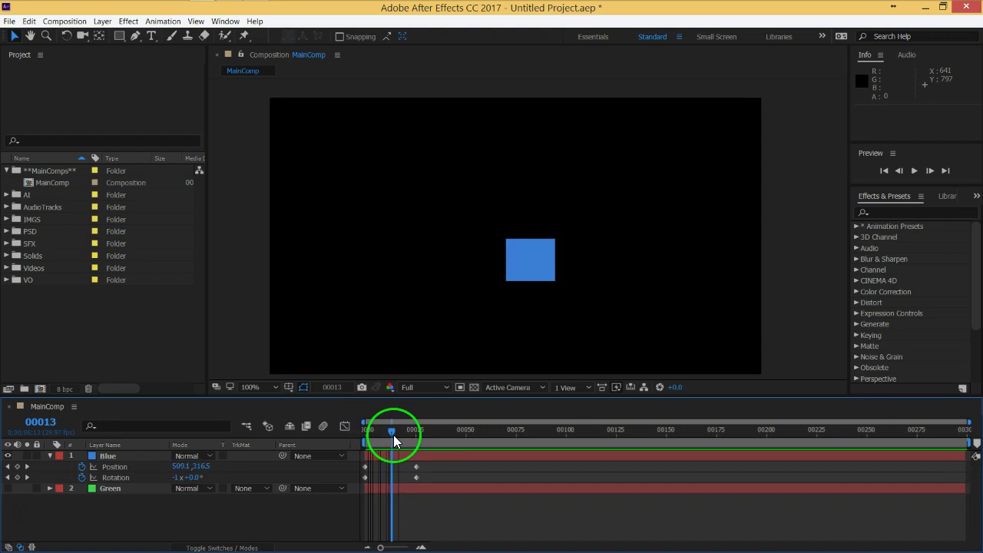
key(Home)
click(316, 489)
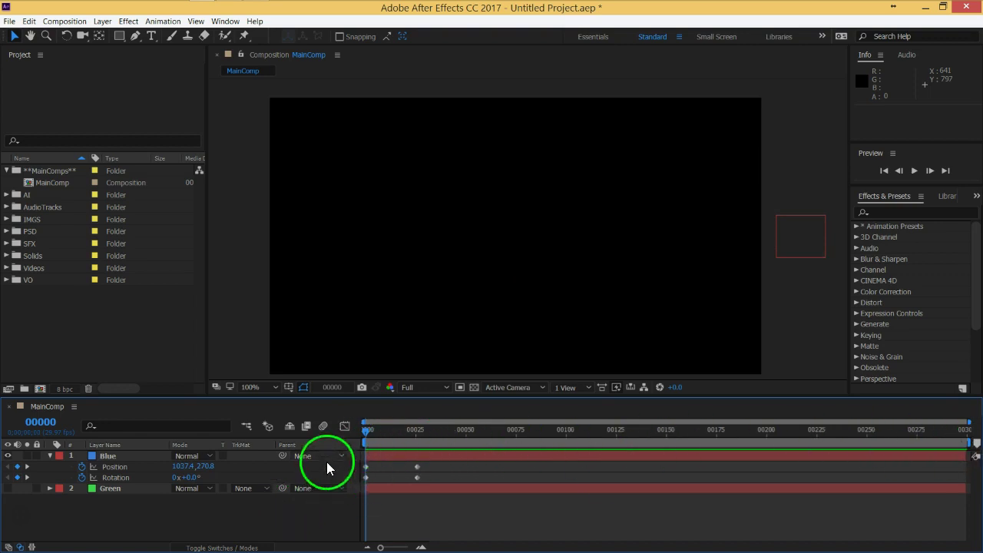
mouse_move(367, 429)
mouse_down()
mouse_move(415, 434)
mouse_move(406, 442)
mouse_up()
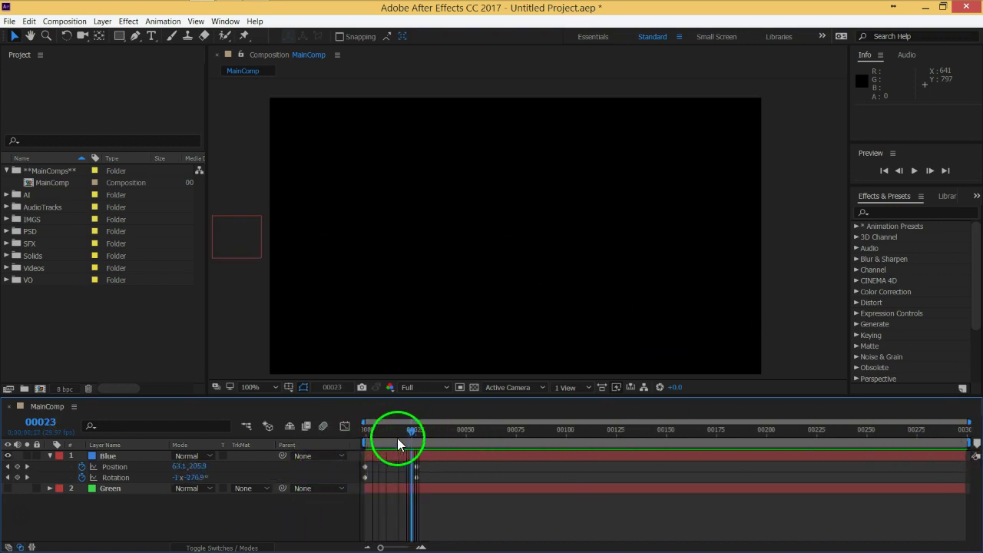
key(space)
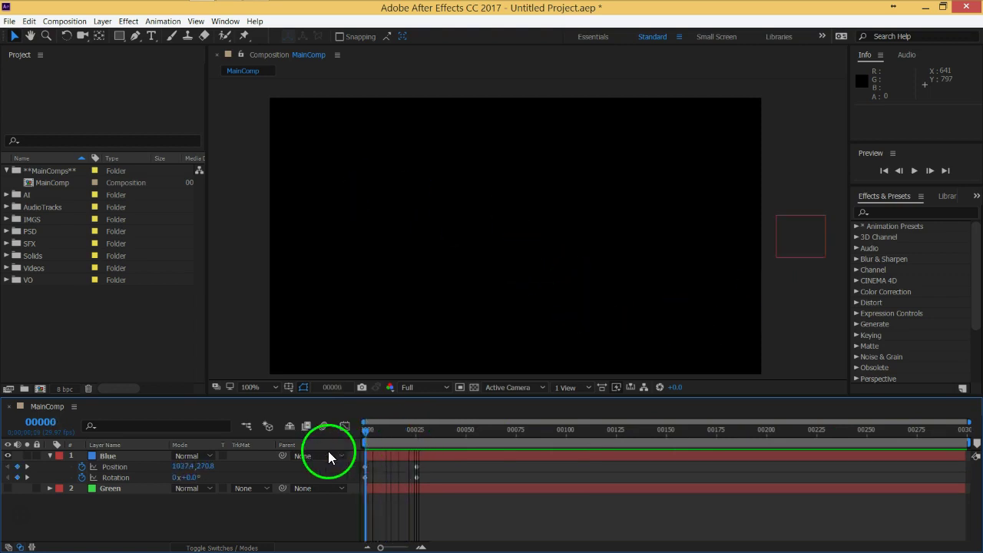
click(202, 393)
click(861, 448)
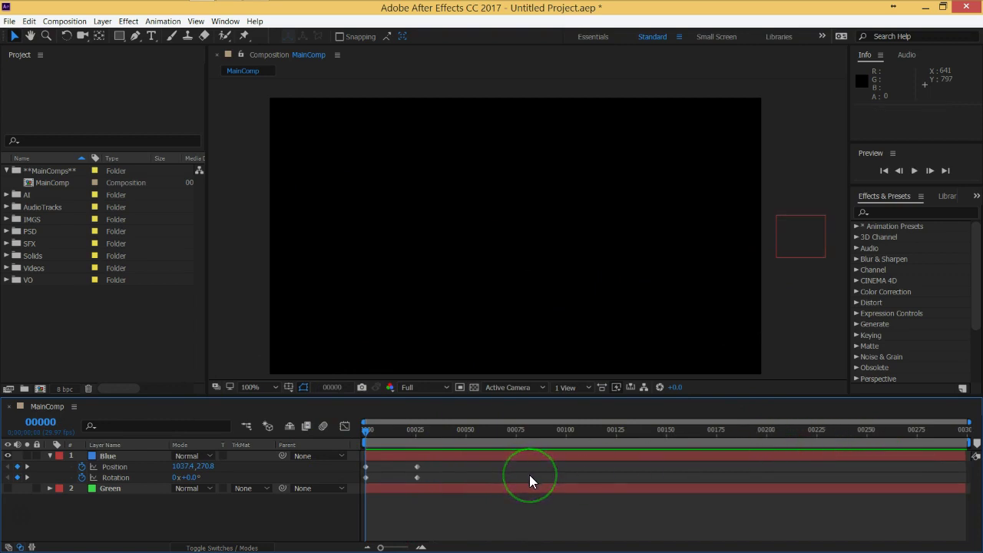
Step: Set the work area start at frame 00028 with B
click(485, 482)
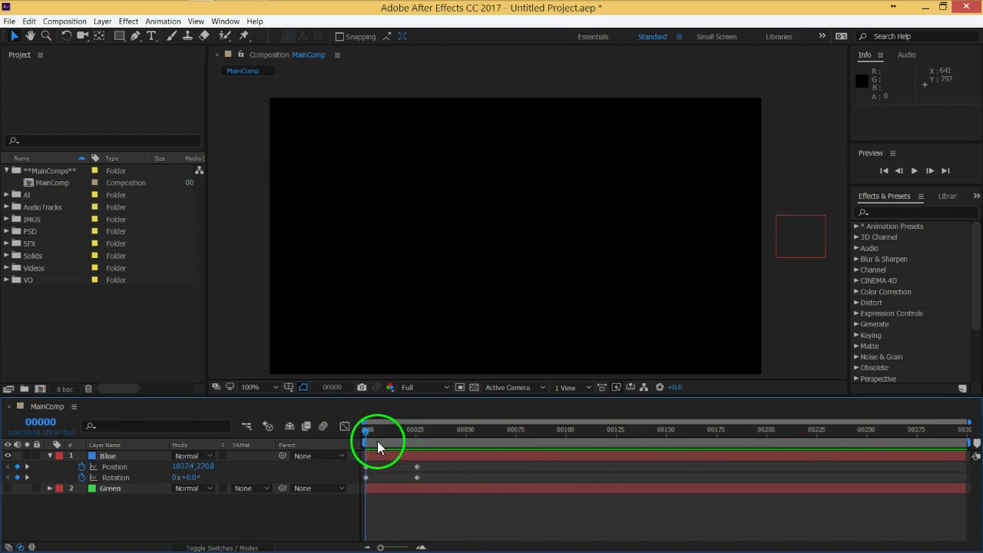
drag(368, 430, 422, 434)
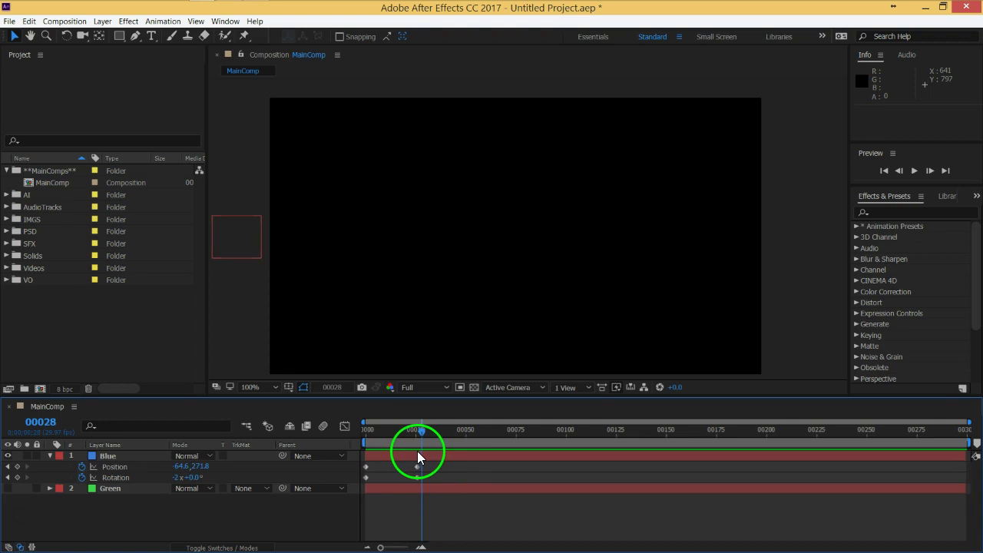
key(b)
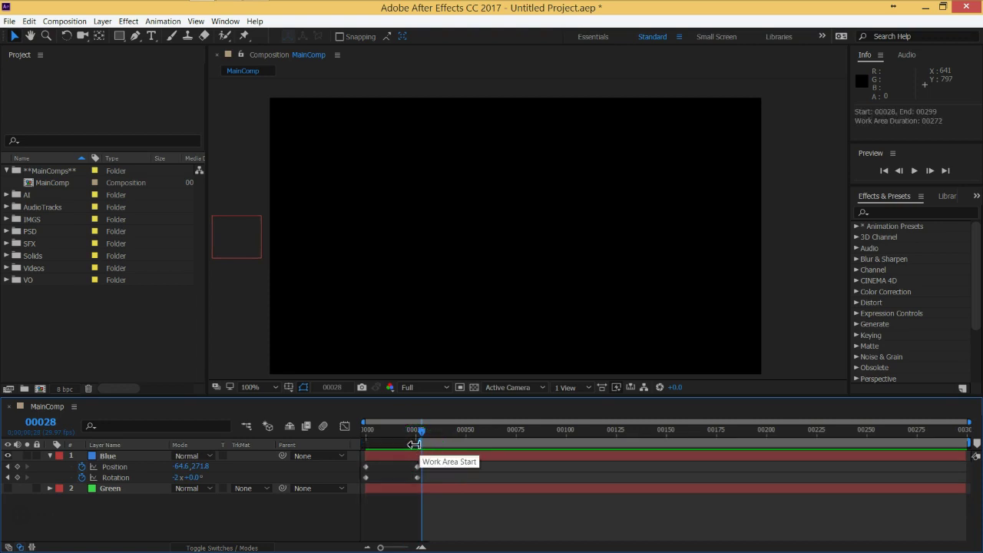
Step: Drag the work-area start later, scrub to 00054, then return the start and current time to frame 0
drag(414, 445, 565, 446)
drag(425, 431, 474, 431)
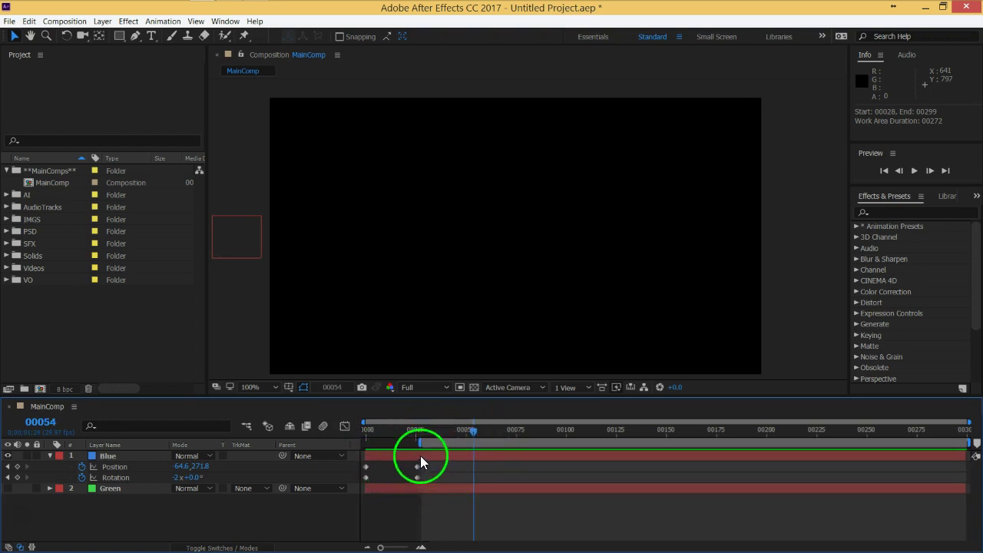
drag(474, 431, 346, 442)
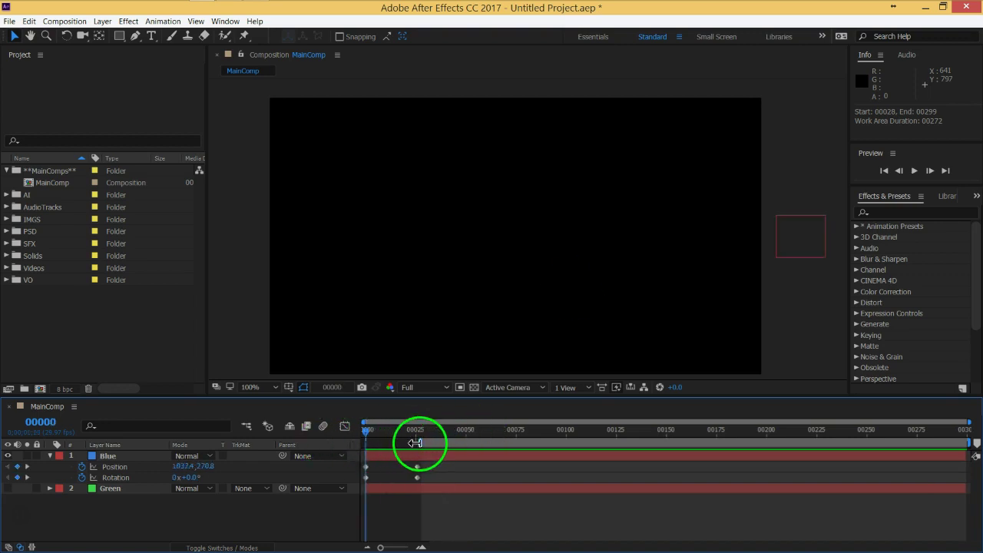
drag(414, 443, 342, 446)
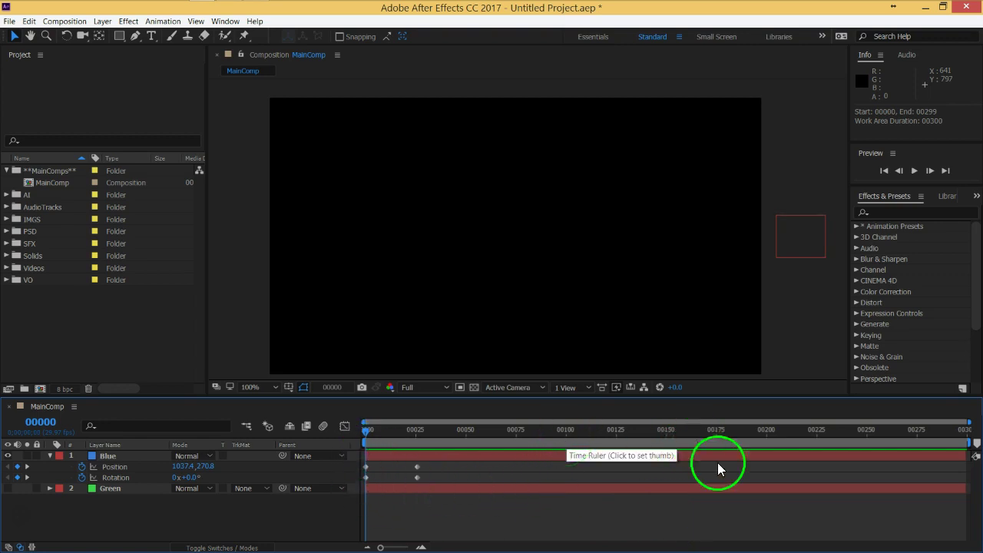
Step: Try a work-area start at 00112, then restore the 00000–00299 range and park at 00030
drag(441, 428, 703, 432)
key(b)
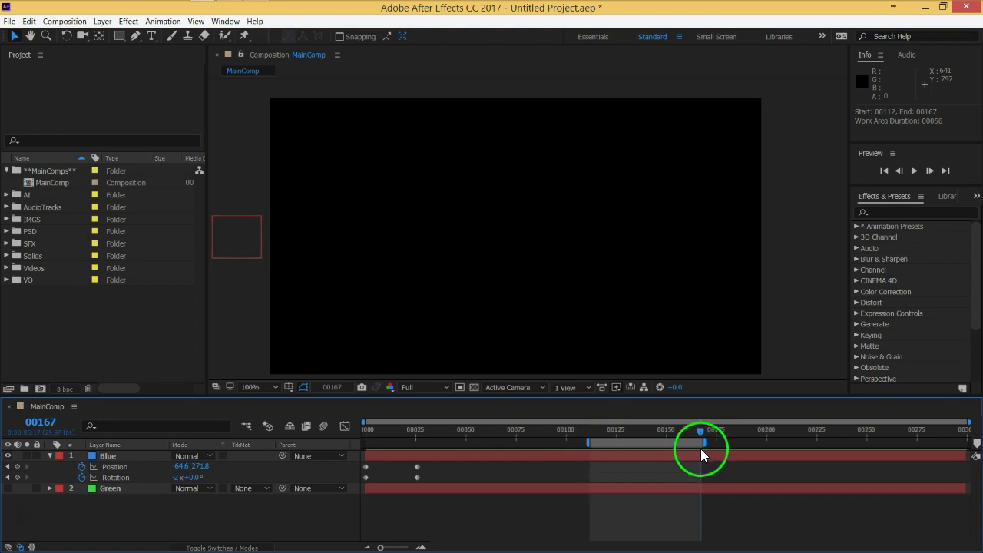
mouse_move(697, 431)
mouse_down()
mouse_move(645, 434)
mouse_move(680, 432)
mouse_up()
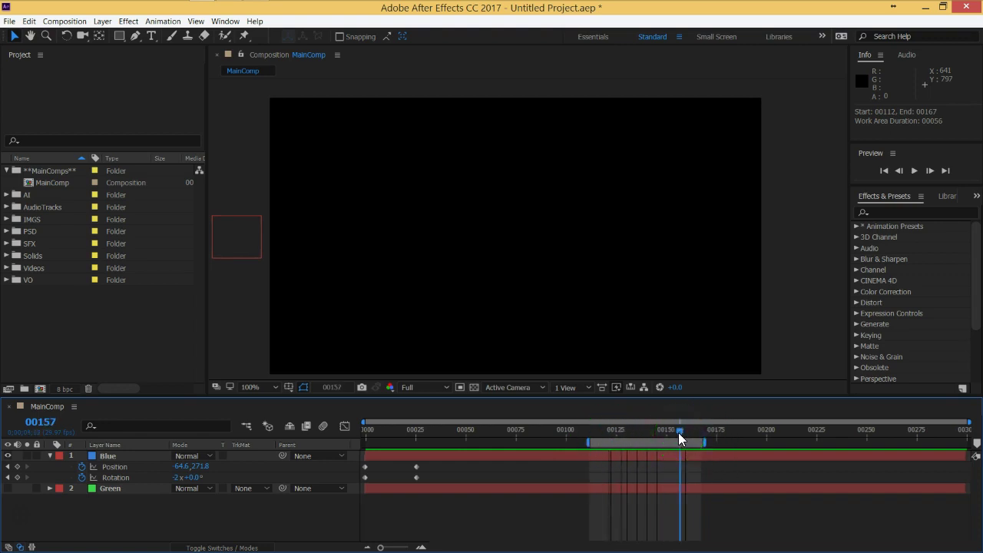
drag(704, 443, 974, 445)
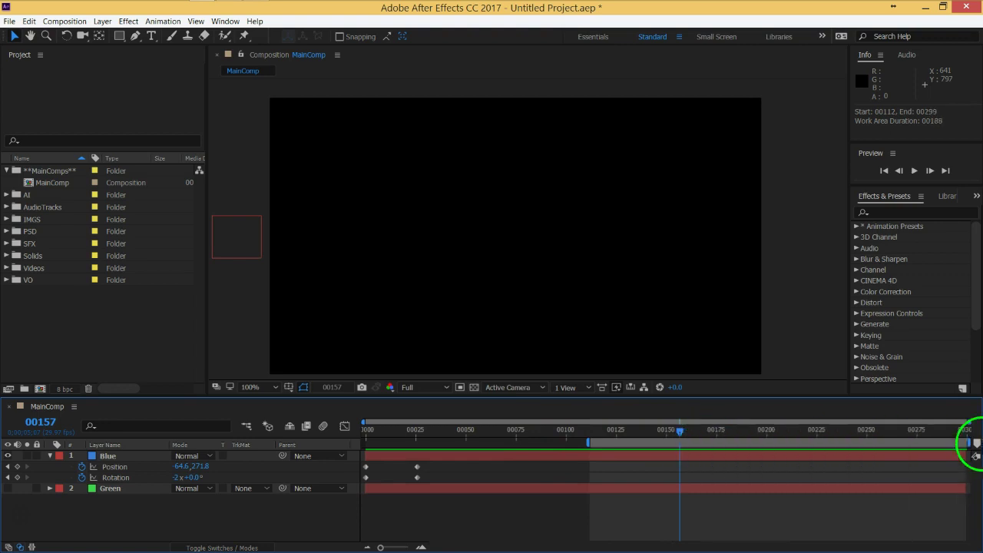
drag(587, 445, 262, 456)
click(426, 433)
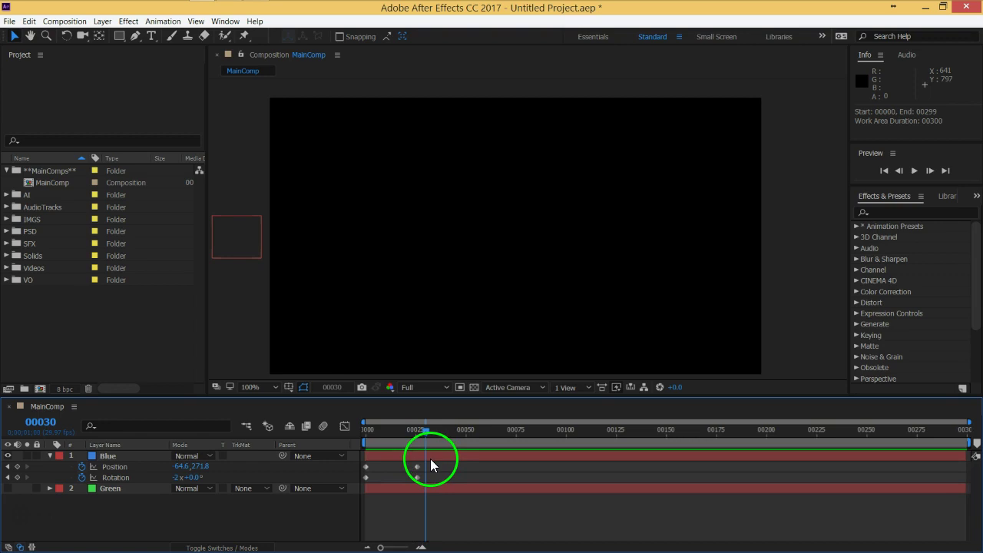
Step: End the work area at 00030, RAM-preview those 31 frames, then scrub back to frame 10
key(n)
key(space)
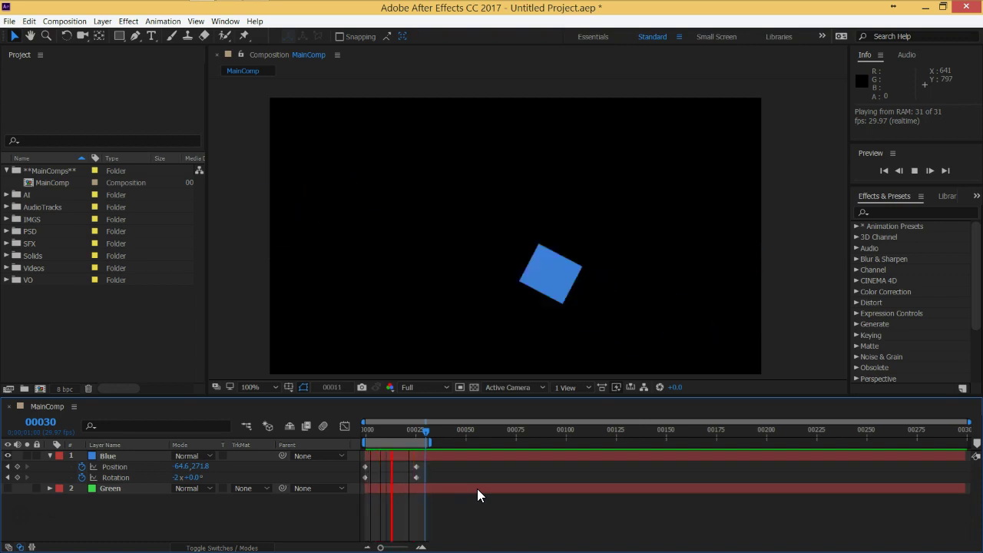
key(space)
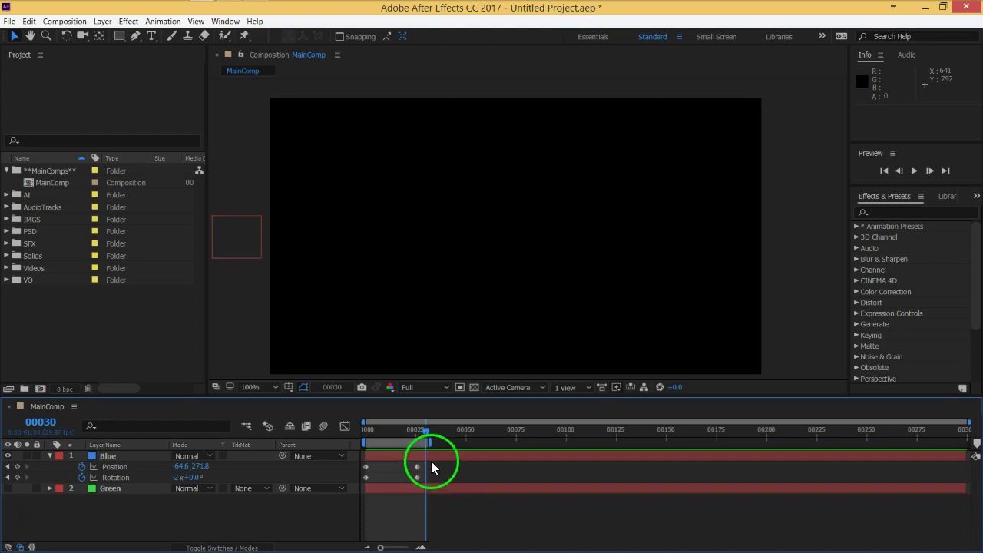
drag(425, 432, 386, 432)
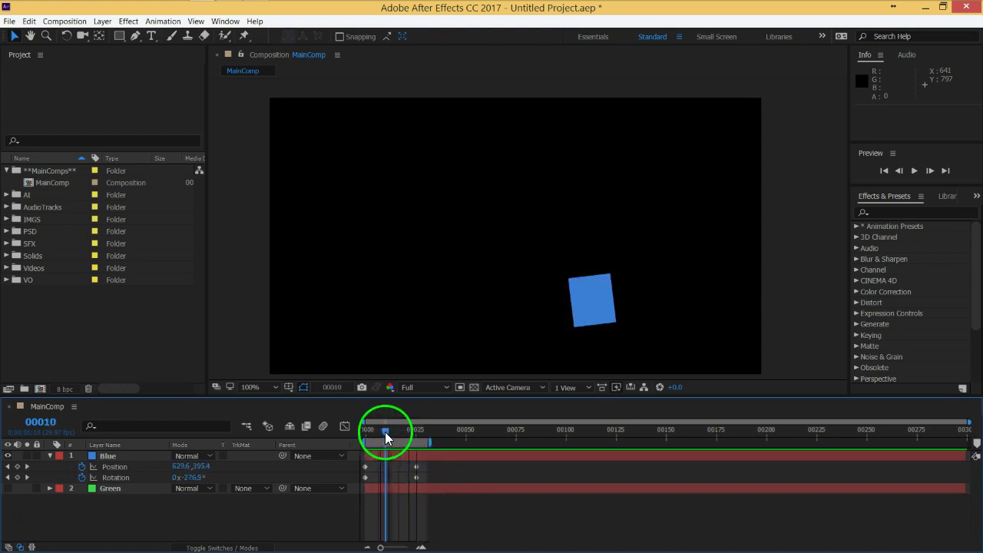
Step: Select the first Position keyframe to show the path and pull its Bezier handle upward
drag(440, 468, 363, 483)
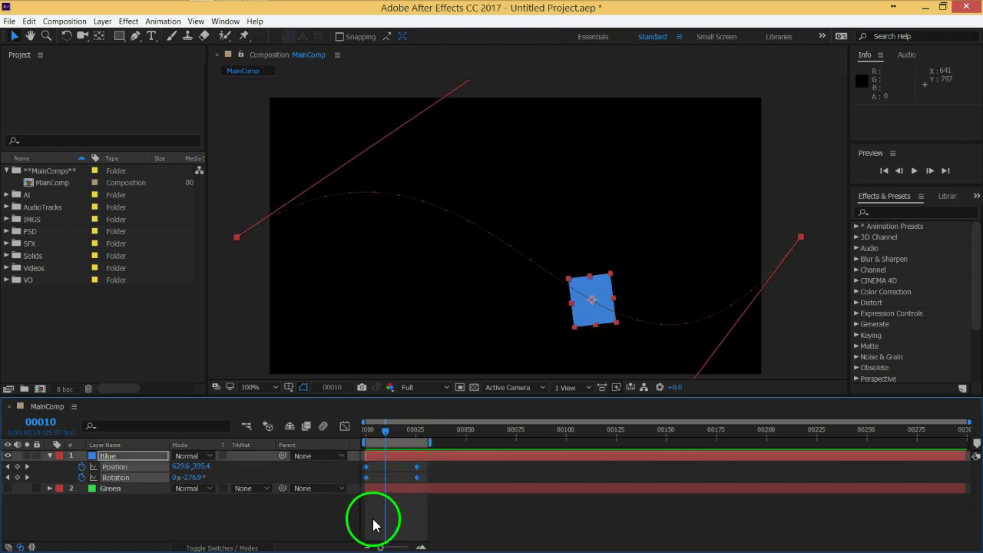
click(374, 527)
click(366, 467)
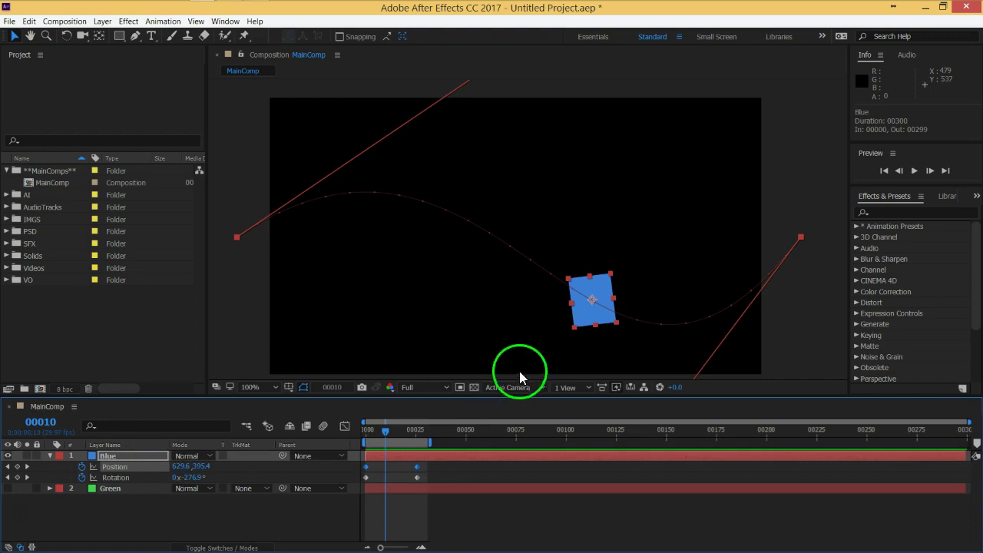
scroll(582, 300, down, 2)
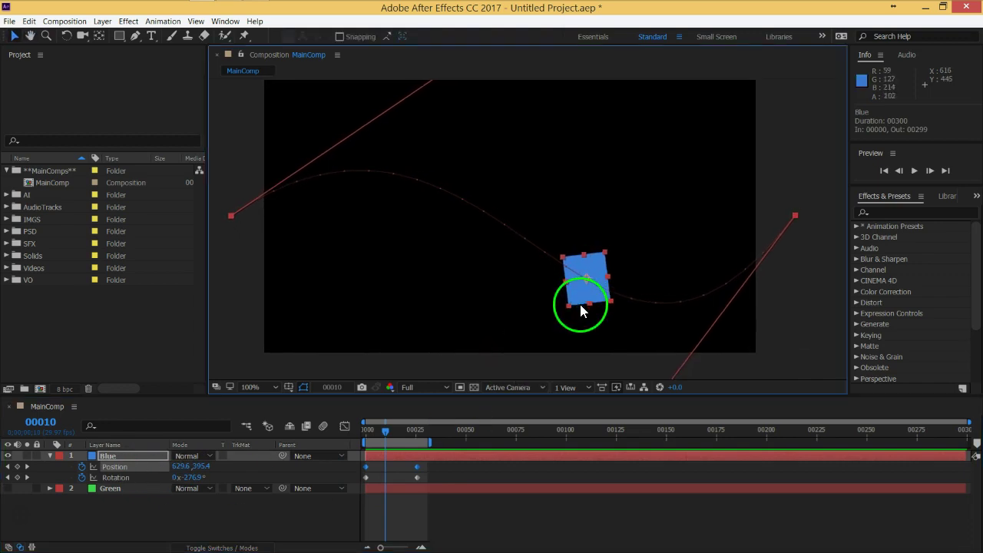
scroll(584, 281, down, 2)
scroll(614, 296, down, 3)
scroll(630, 284, down, 4)
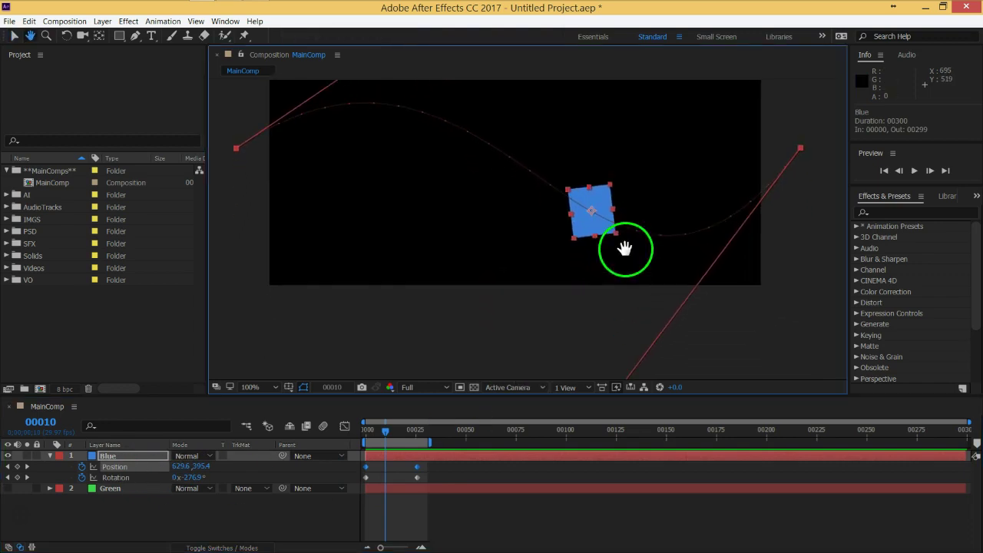
scroll(630, 231, down, 3)
mouse_move(608, 336)
mouse_down()
mouse_move(611, 164)
mouse_move(566, 354)
mouse_move(557, 308)
mouse_up()
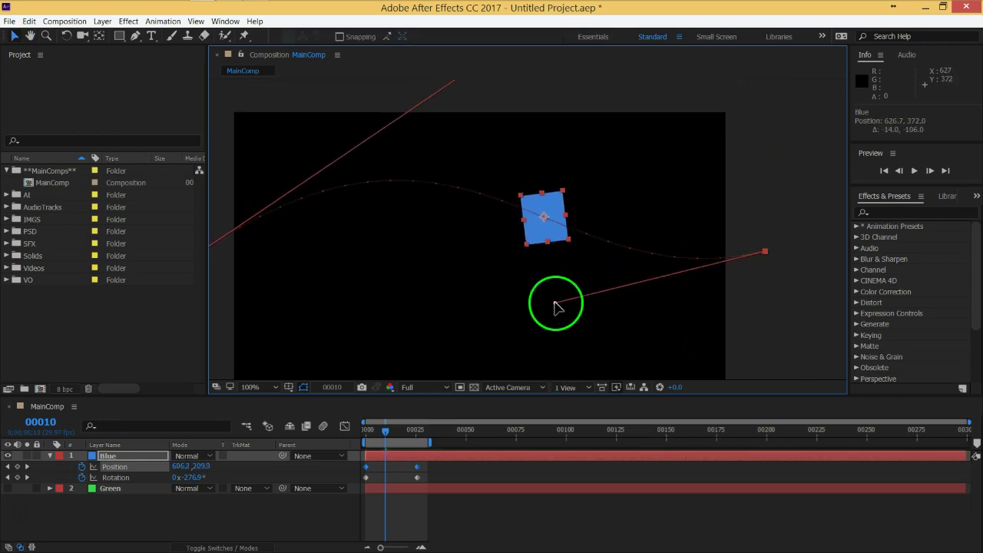
Step: Bring the upper Bezier handle down toward the path, undoing an accidental squash of the square
drag(451, 170, 481, 220)
drag(499, 122, 491, 306)
drag(601, 344, 594, 315)
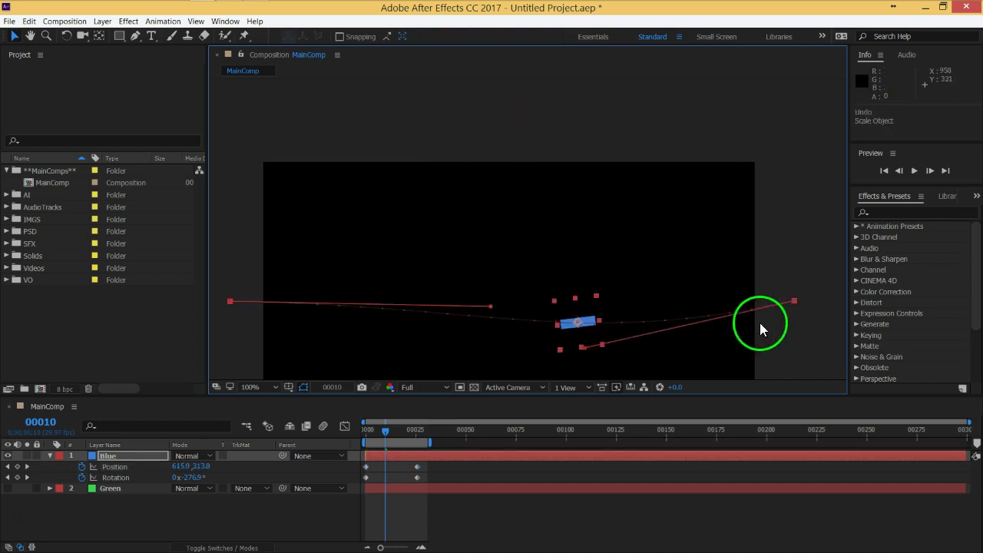
key(ctrl+z)
click(786, 333)
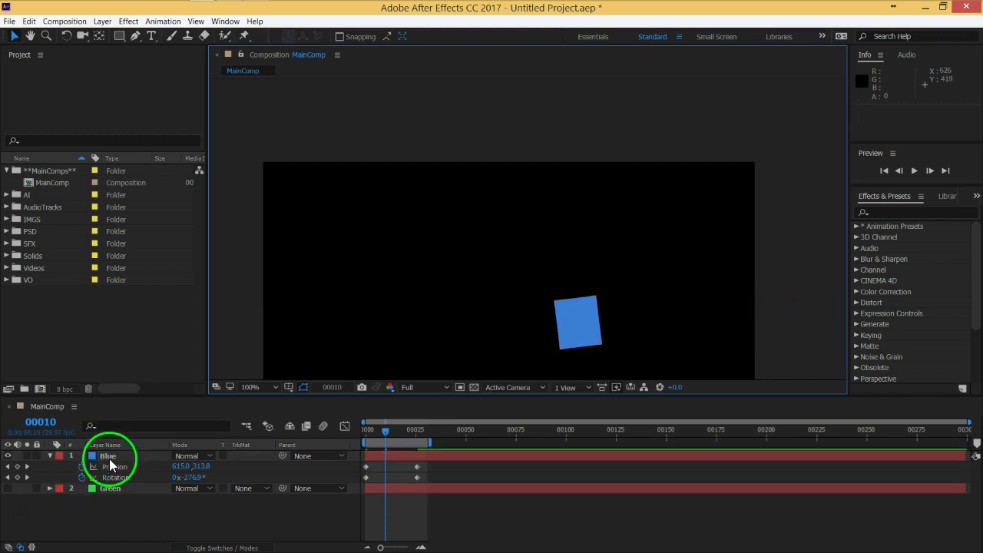
click(111, 458)
Step: Raise the square to Position 613.5, 270.5 and level the handle so the path runs flat
click(795, 301)
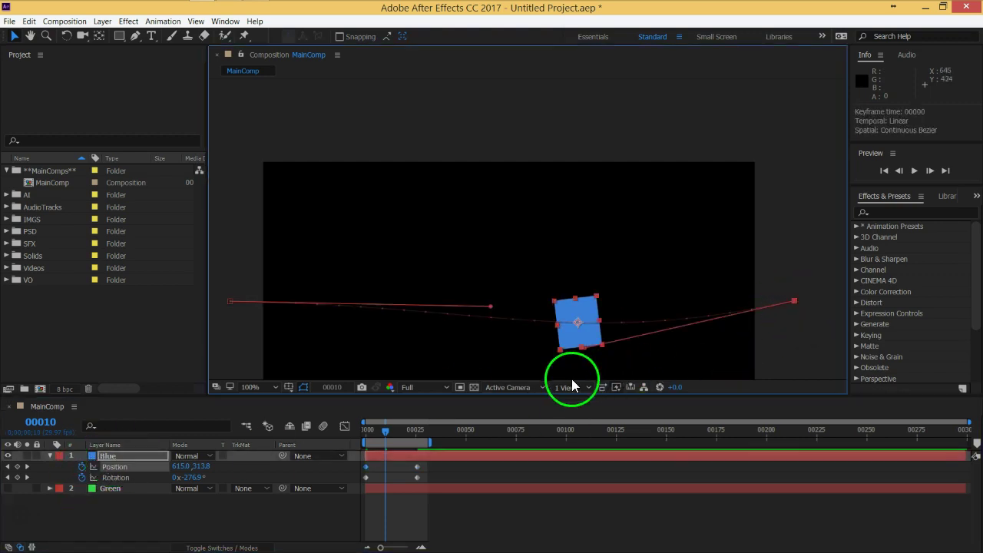
drag(587, 354, 582, 302)
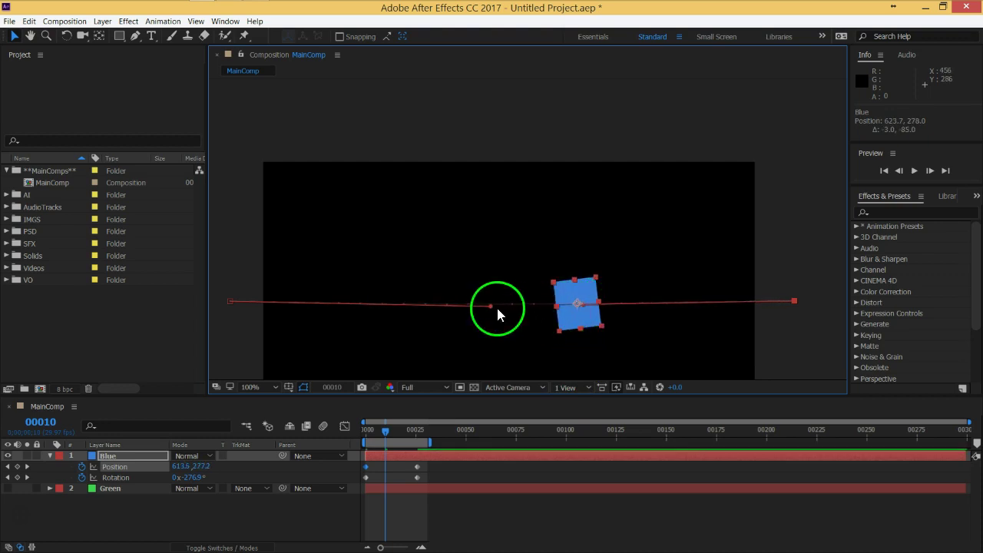
drag(492, 308, 498, 301)
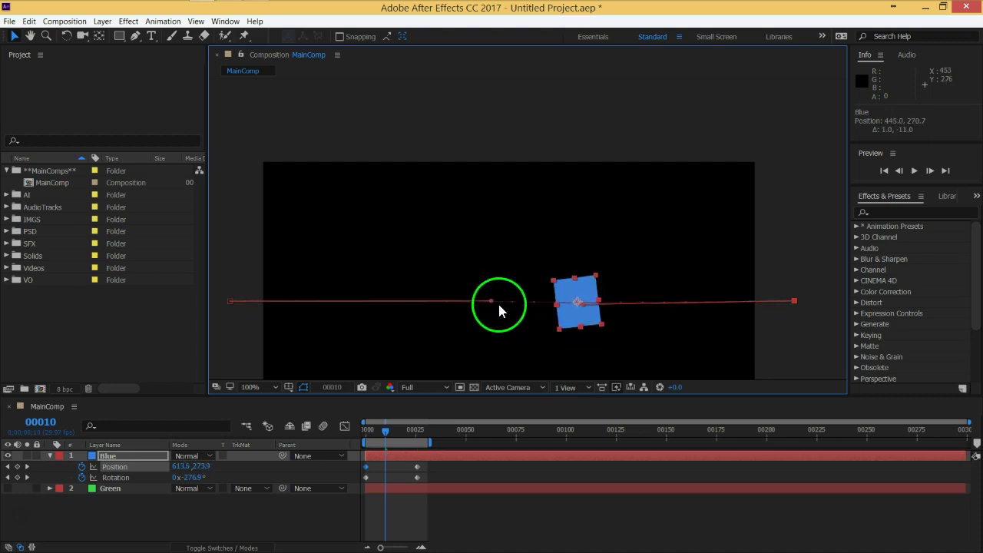
drag(582, 301, 581, 298)
click(579, 302)
click(328, 502)
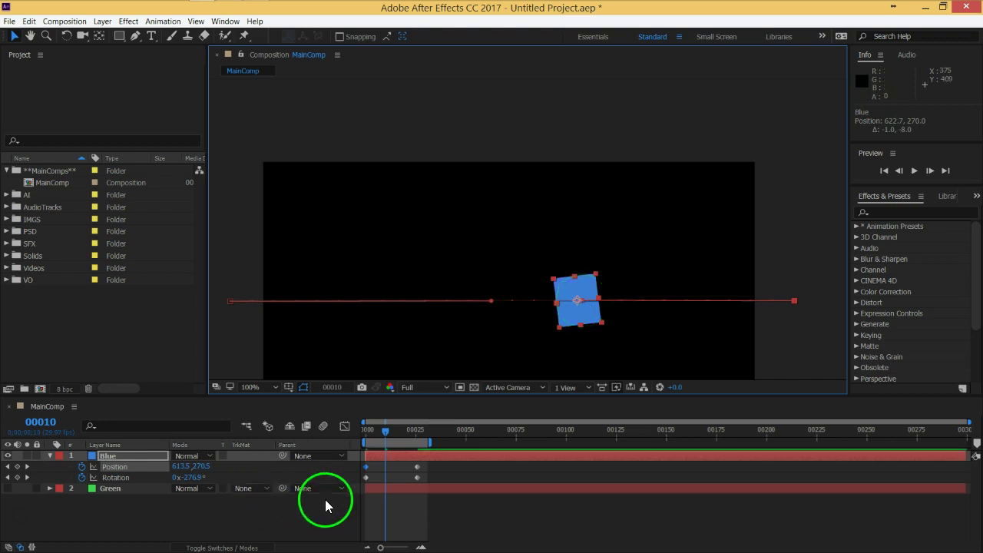
drag(378, 432, 384, 436)
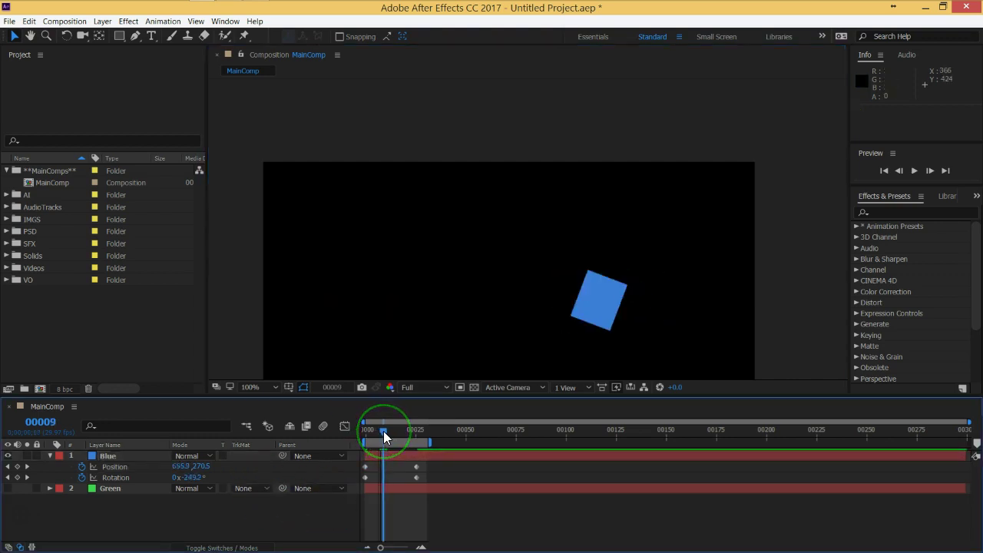
drag(383, 431, 366, 432)
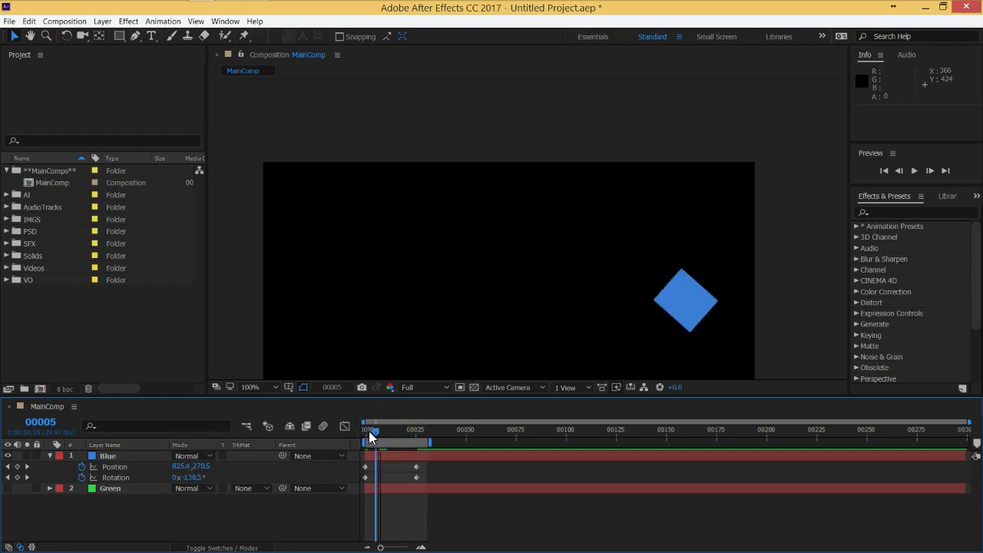
key(space)
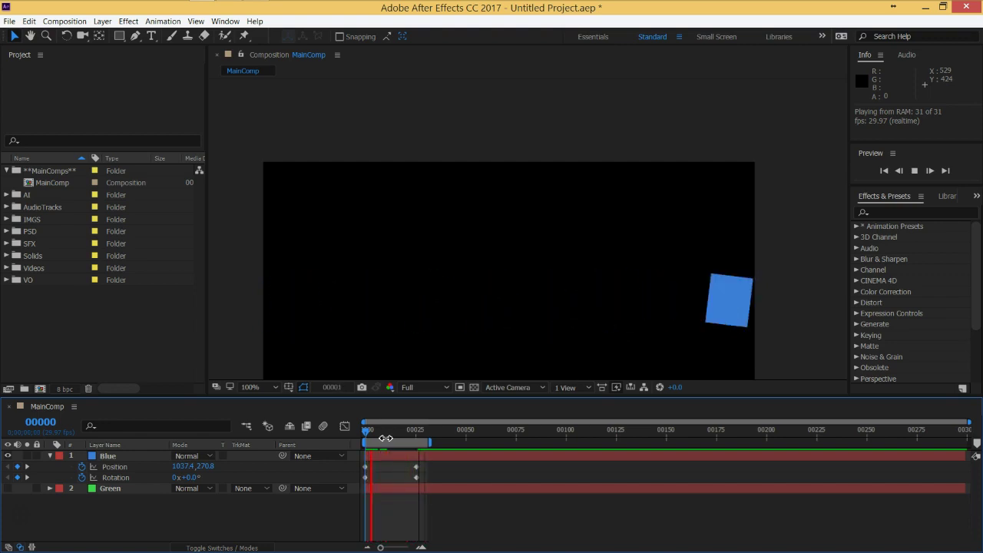
key(space)
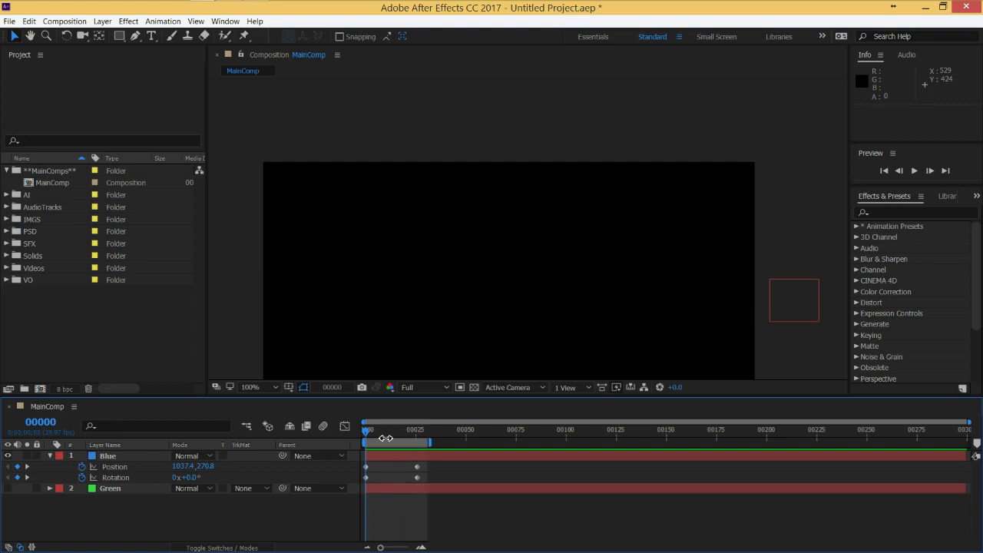
Step: Select the Blue layer's Position keyframes, including the one at frame 00025
click(417, 467)
drag(403, 461, 362, 485)
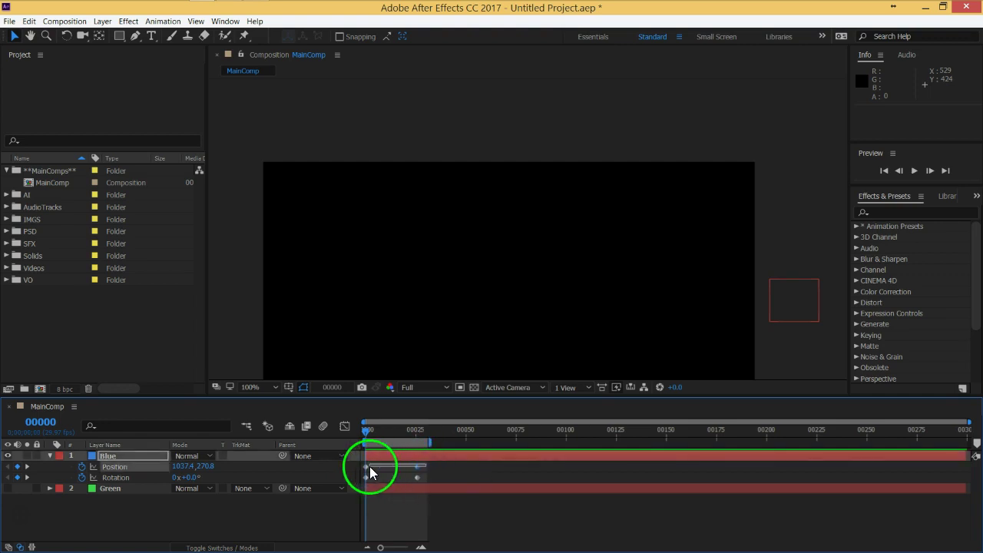
click(408, 491)
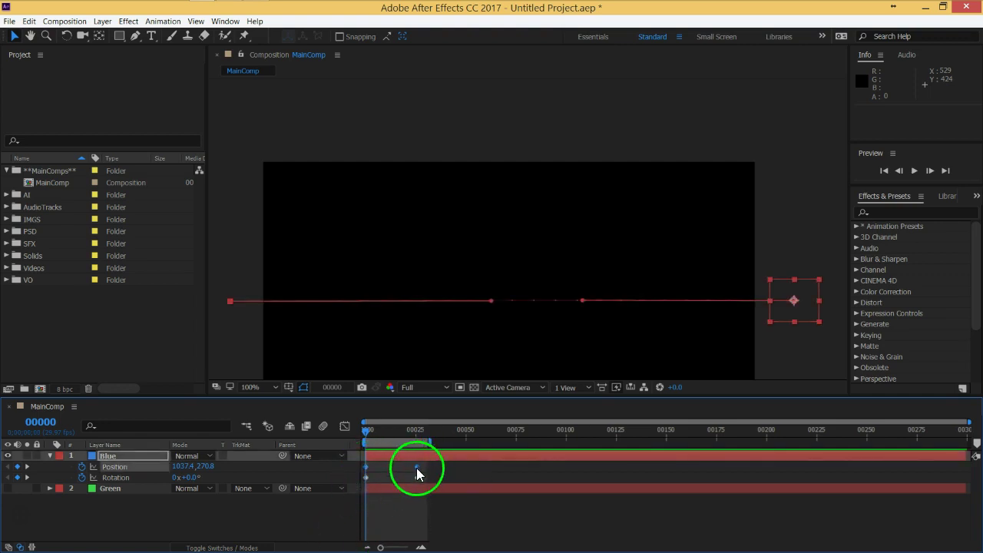
click(416, 467)
Step: Apply Keyframe Assistant > Easy Ease to the keyframes and RAM-preview the eased slide
right_click(417, 467)
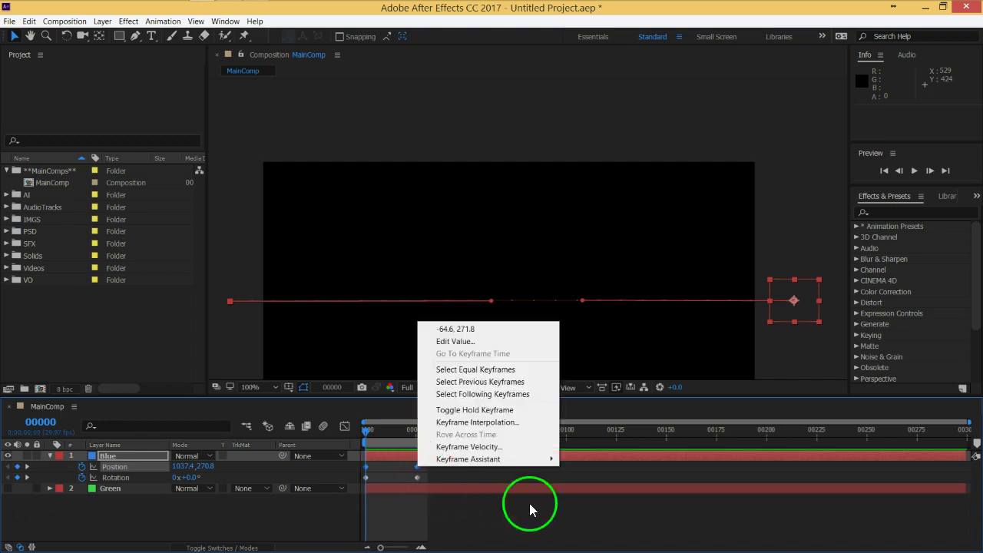
mouse_move(536, 463)
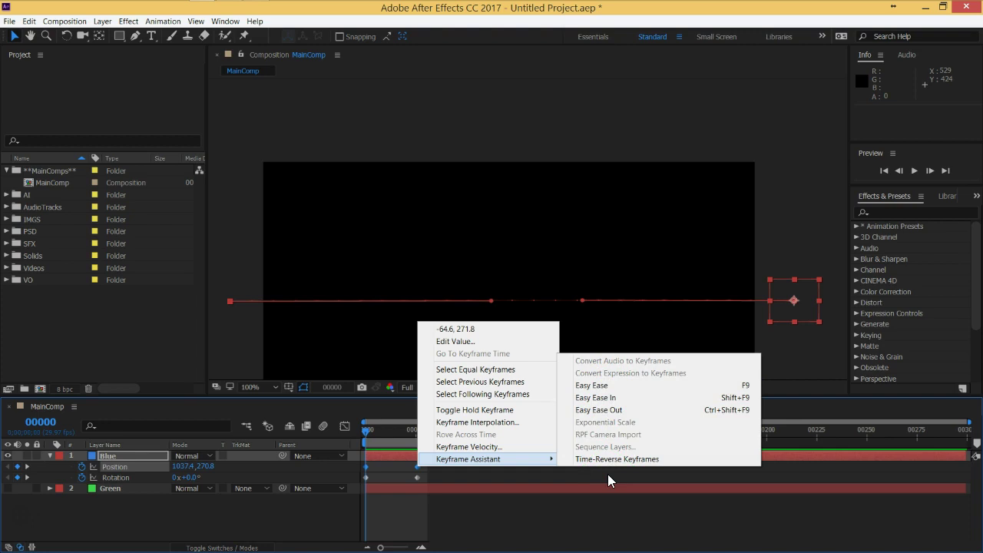
click(603, 386)
click(313, 514)
key(space)
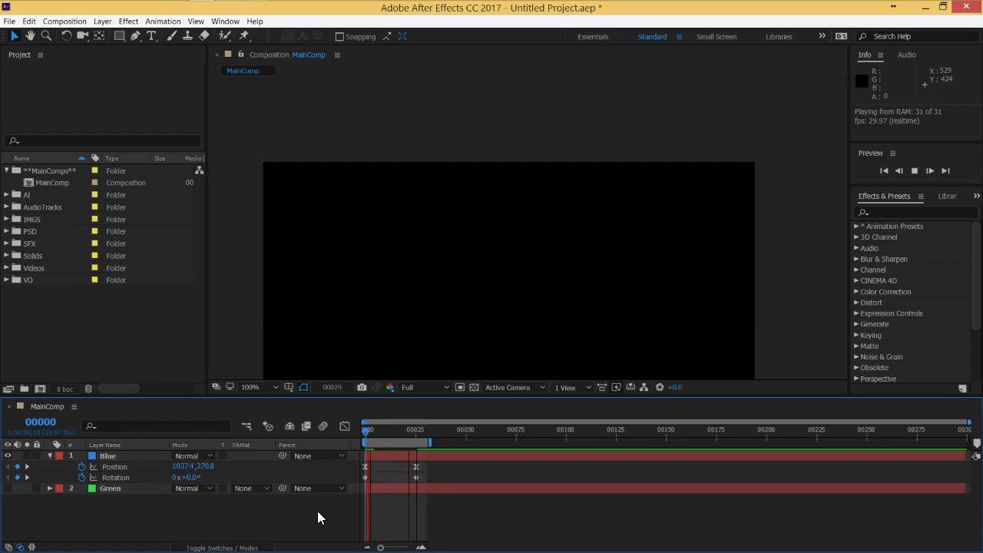
Step: Reselect the Blue square's keyframes for linear timing, replay the preview, and deselect the layer
key(space)
drag(317, 511, 431, 484)
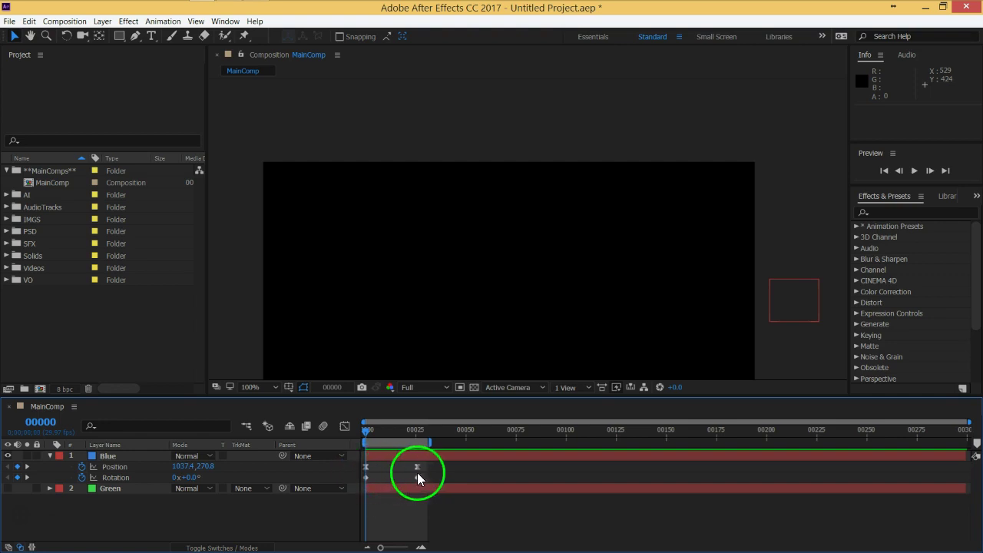
mouse_move(371, 466)
mouse_down()
mouse_move(429, 466)
mouse_move(362, 475)
mouse_up()
click(367, 468)
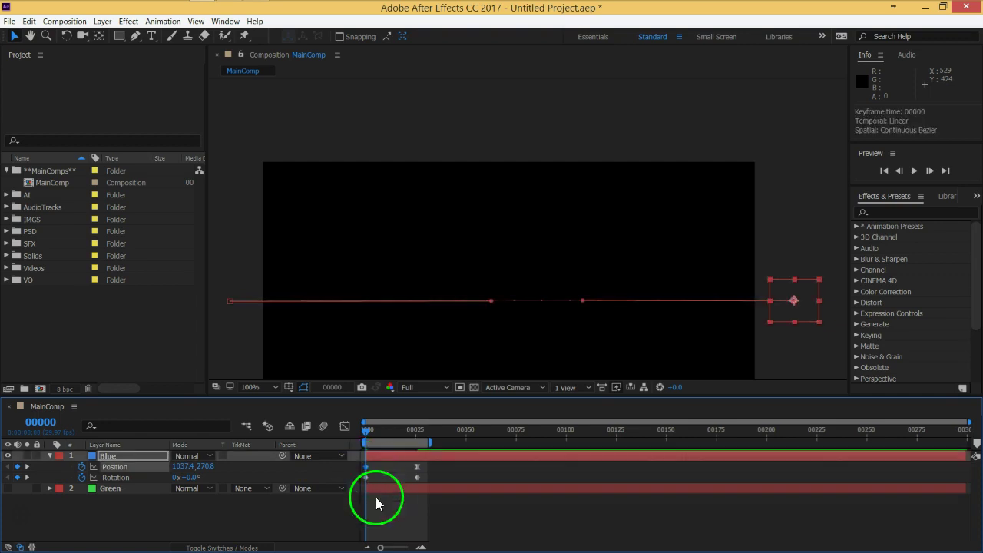
click(375, 530)
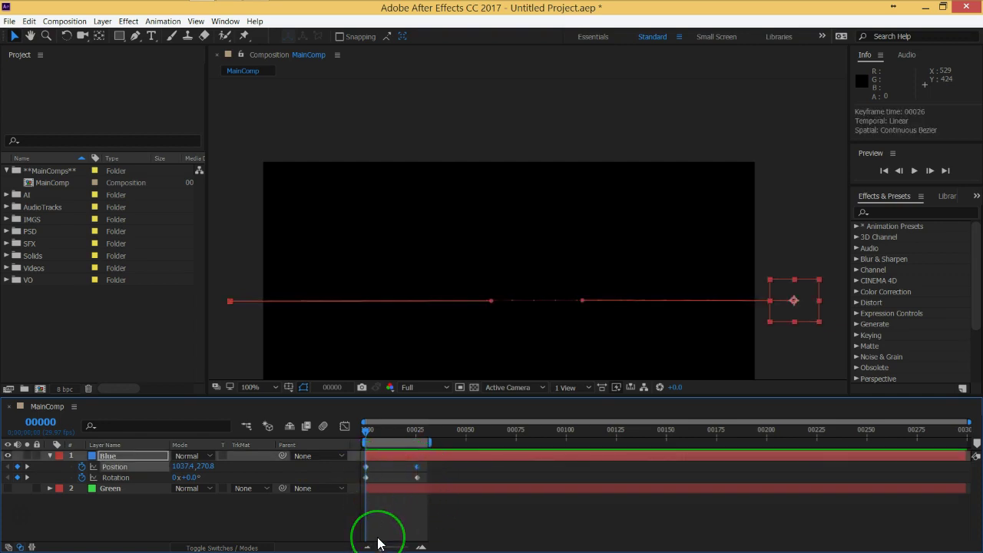
key(space)
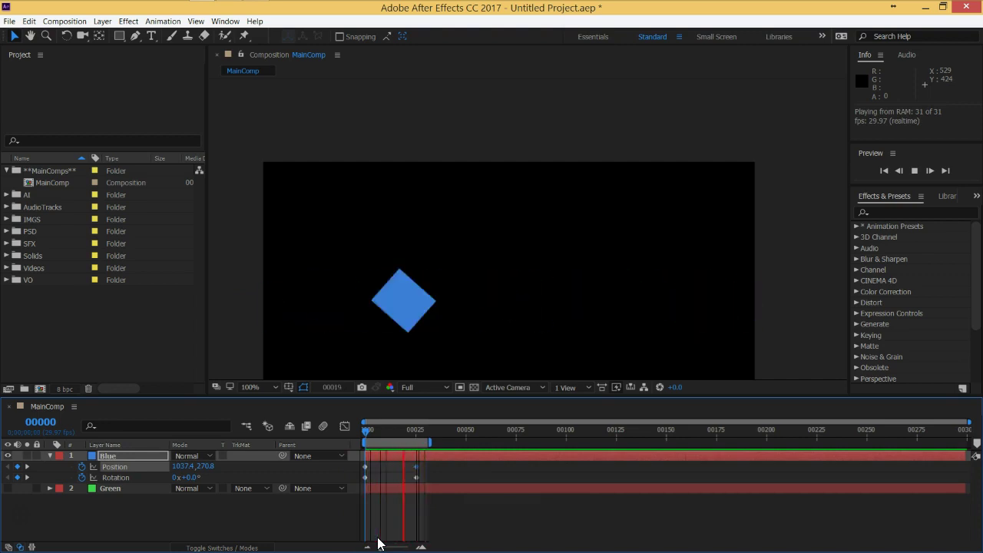
key(space)
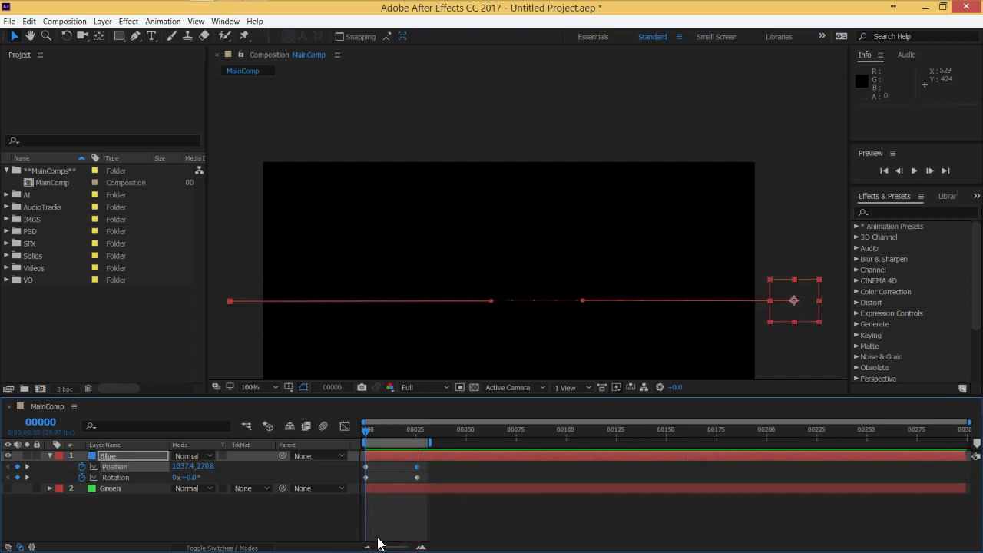
click(324, 530)
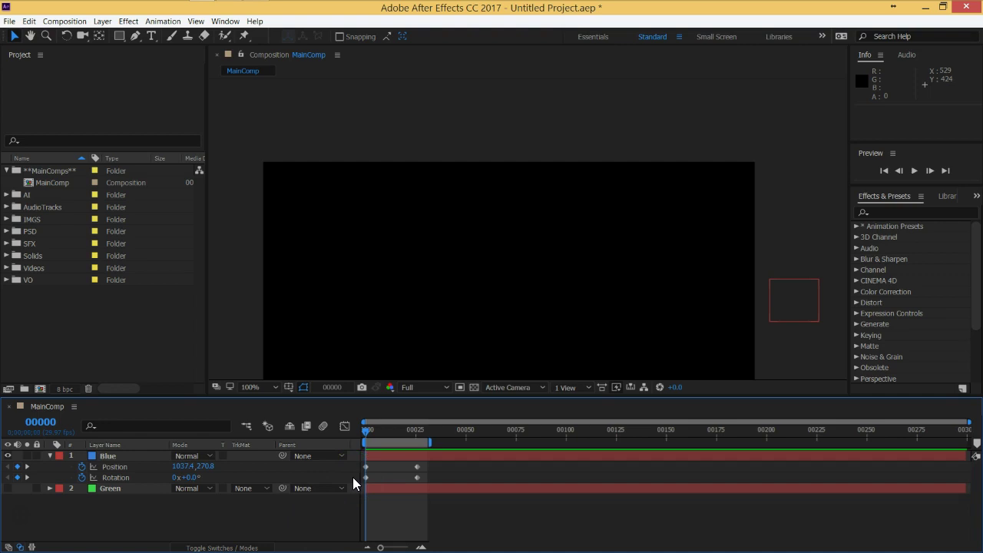
Step: At frame 00013, try clearing the Position keyframes, then restore them with undo
mouse_move(382, 461)
mouse_down()
mouse_move(367, 438)
mouse_move(394, 436)
mouse_up()
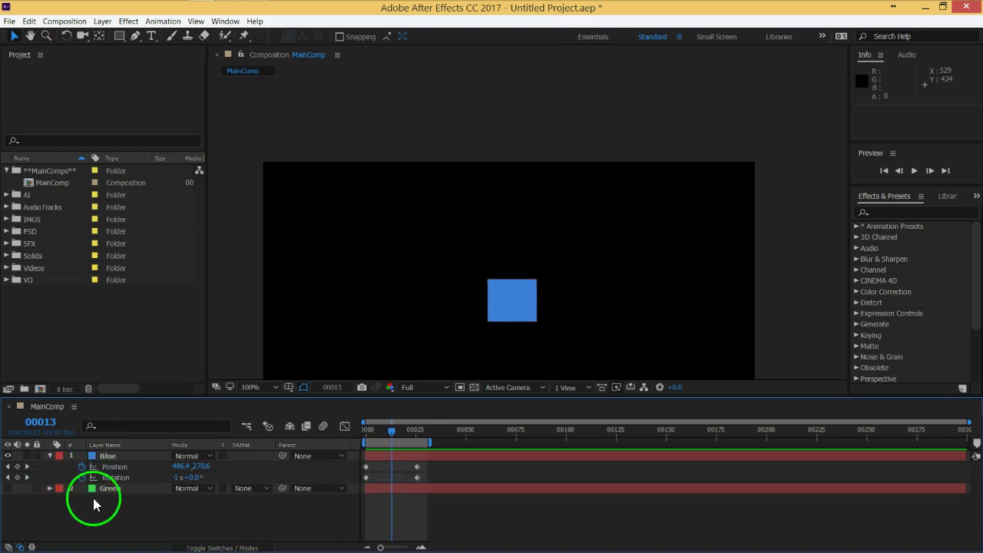
click(82, 468)
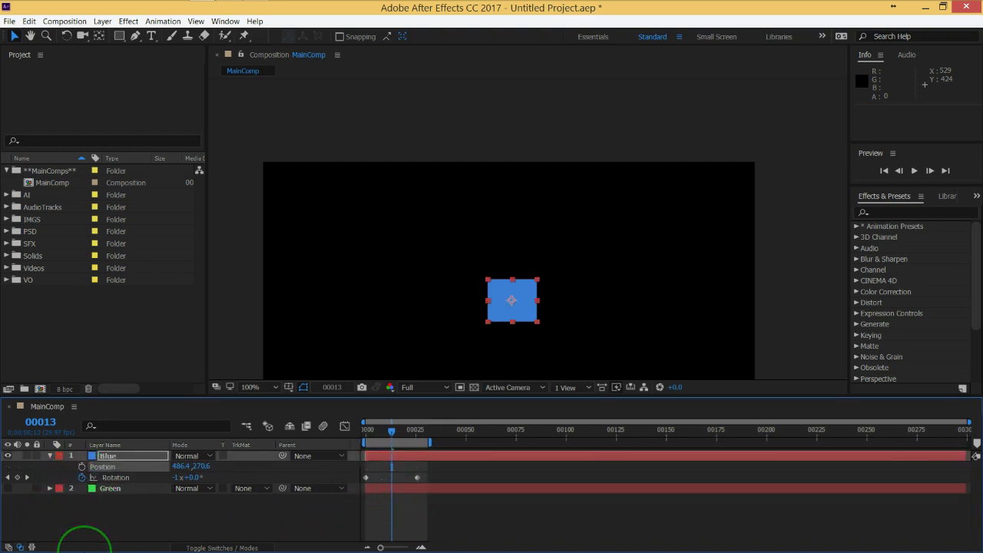
key(ctrl+z)
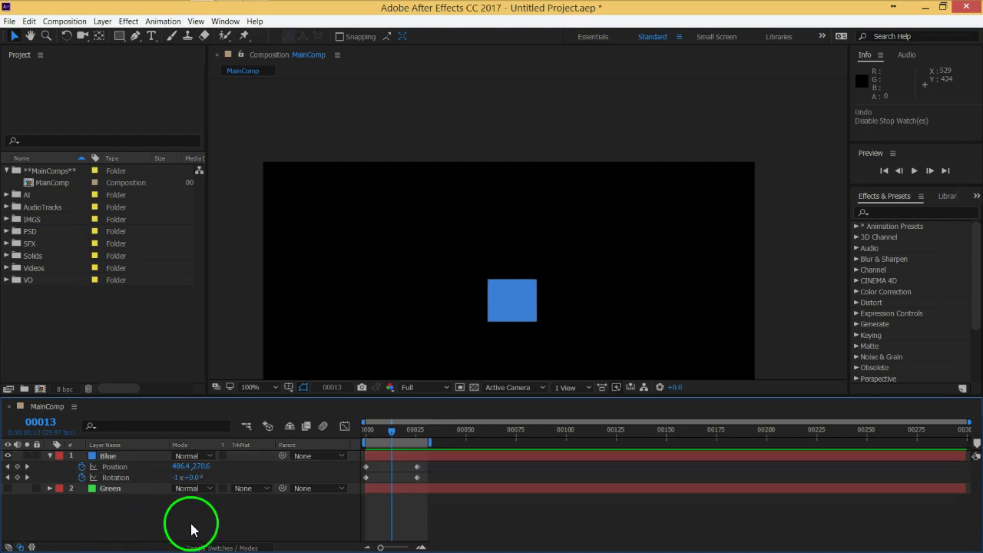
click(366, 468)
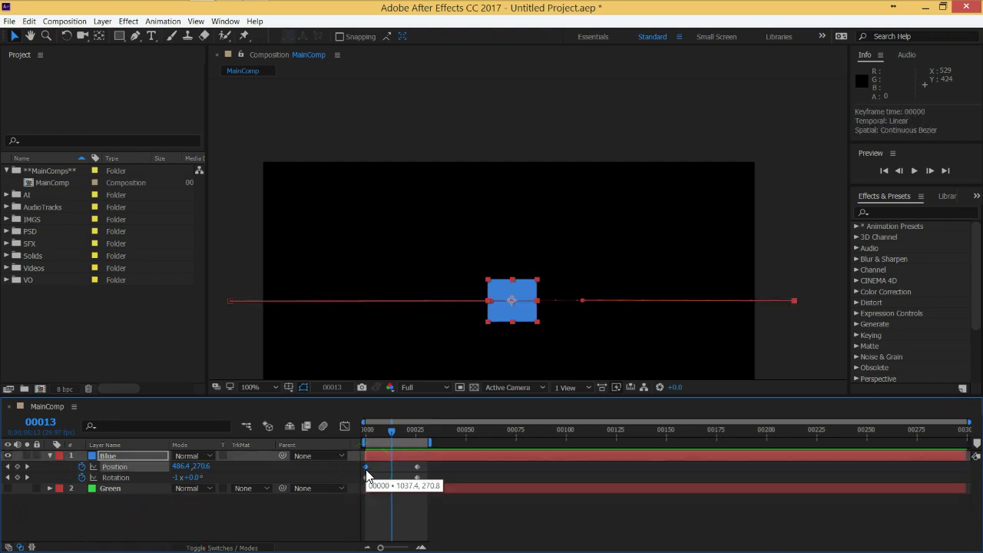
click(178, 518)
Step: Turn off the Position and Rotation stopwatches, fixing the square at 486.4, 270.6
click(82, 467)
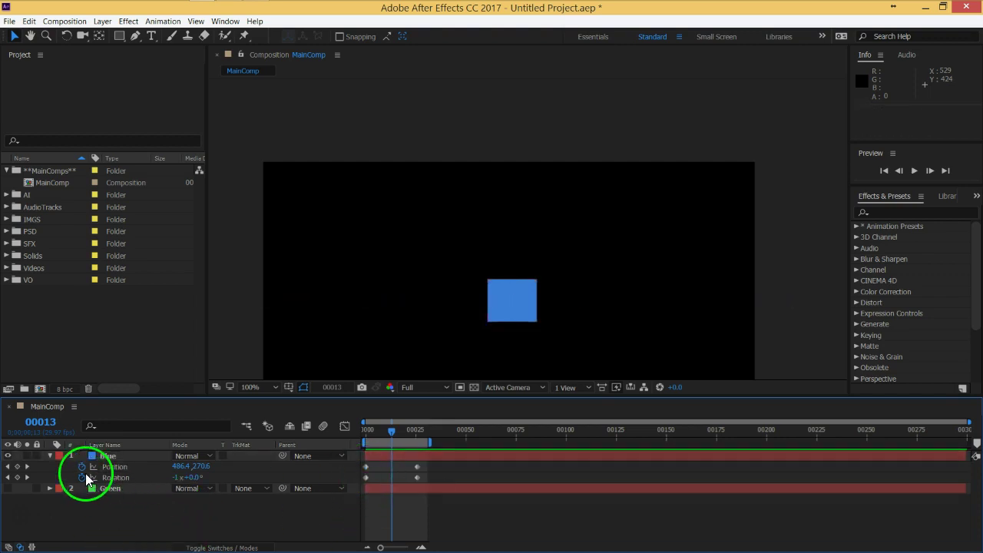
click(202, 514)
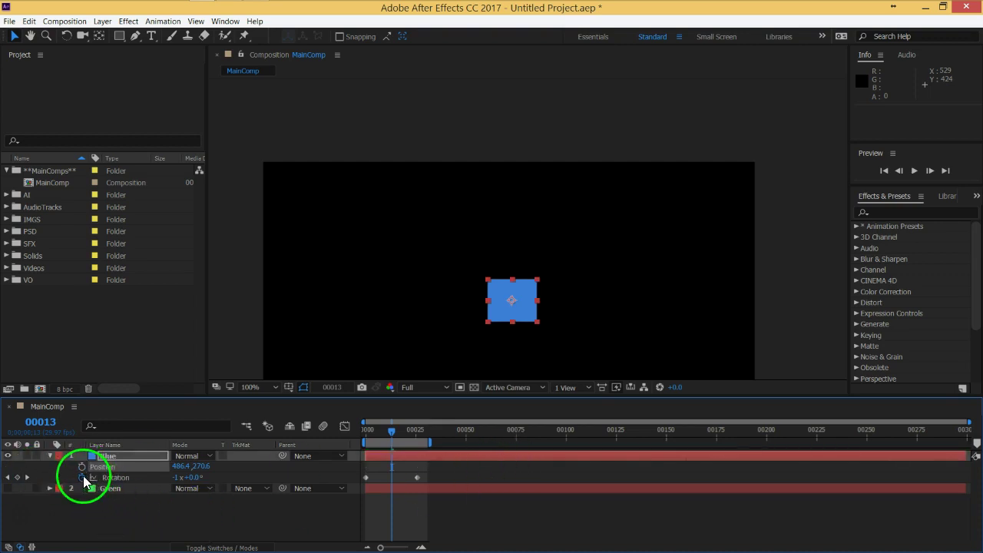
click(82, 476)
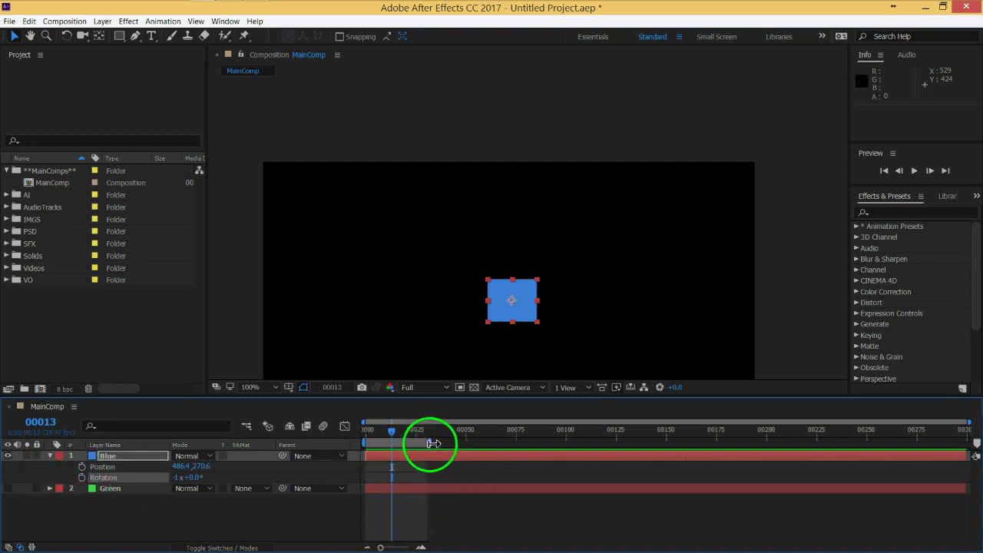
Step: Extend the work area to about frame 49, move the square off-frame left, and keyframe Position at frame 0
drag(432, 444, 468, 444)
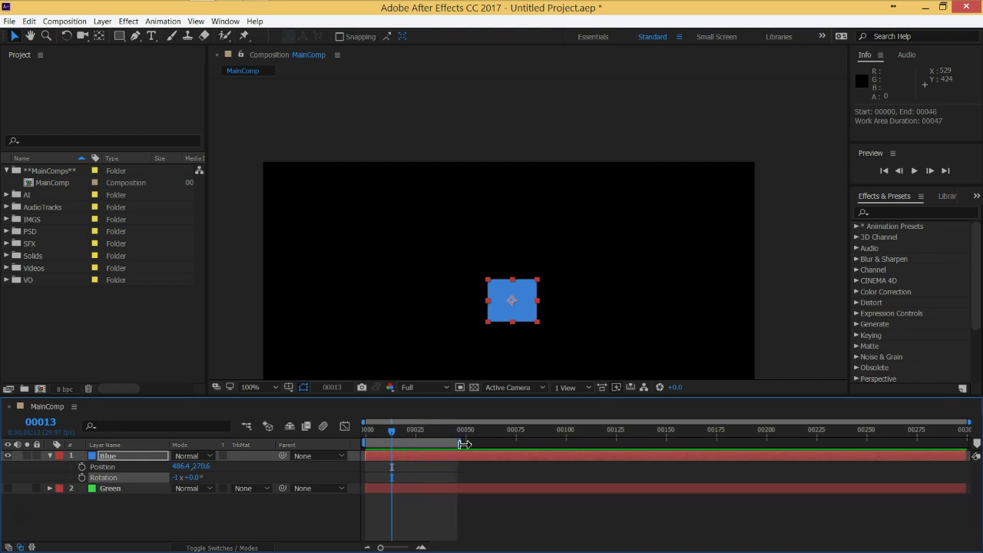
drag(461, 345, 538, 308)
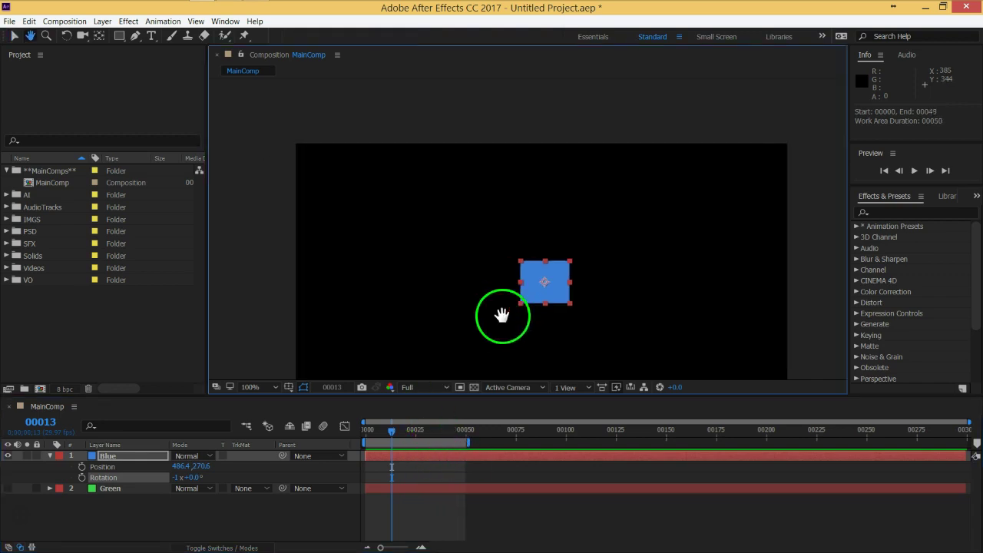
drag(592, 280, 258, 291)
click(388, 433)
drag(388, 433, 340, 434)
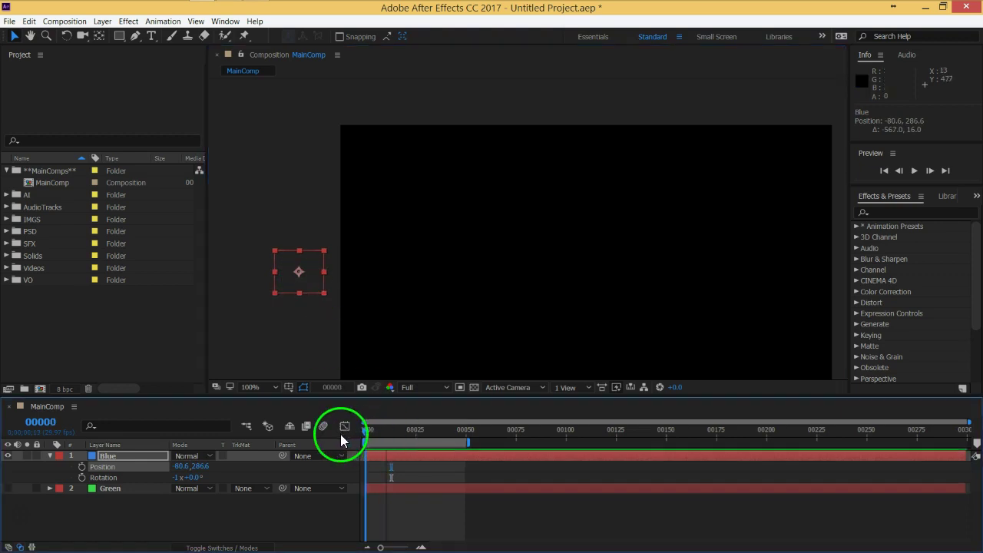
click(88, 516)
click(82, 466)
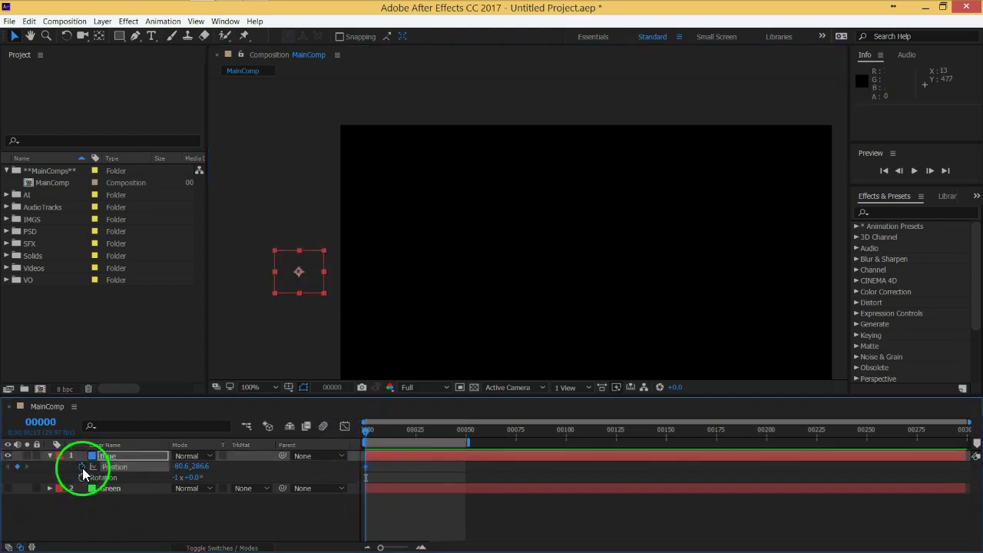
Step: At frame 20, move the square to the lower right at 677.4, 389.6
drag(527, 342, 465, 340)
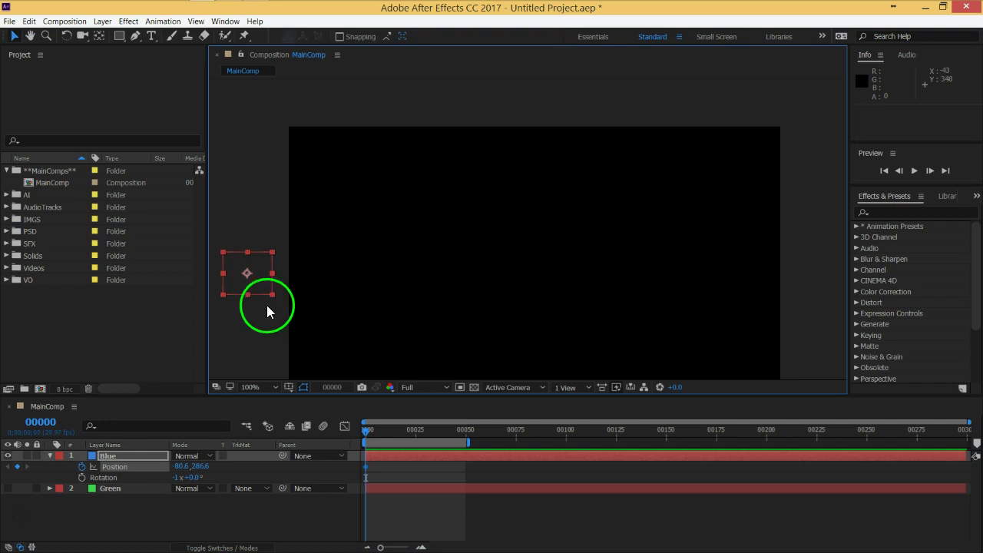
mouse_move(265, 289)
mouse_down()
mouse_move(331, 309)
mouse_move(618, 329)
mouse_up()
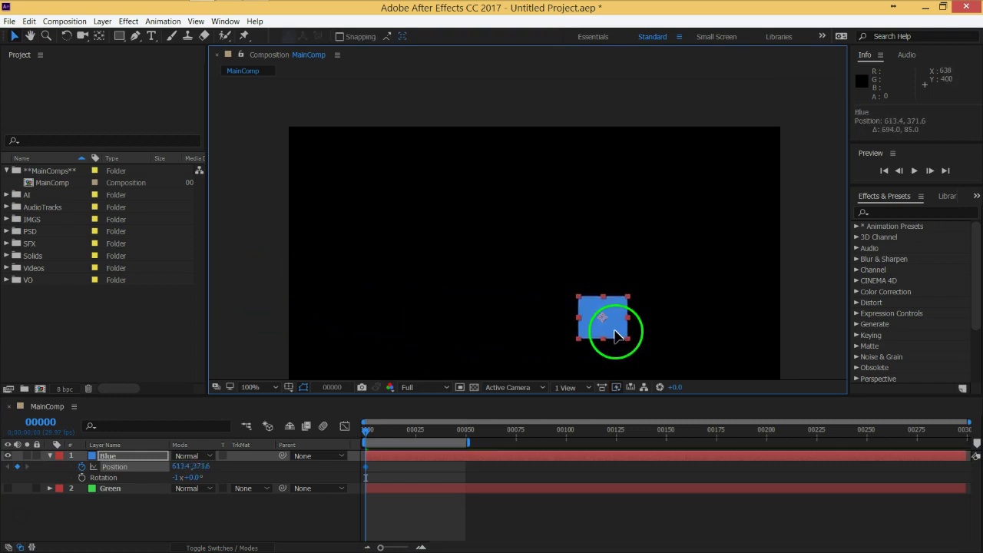
key(ctrl+z)
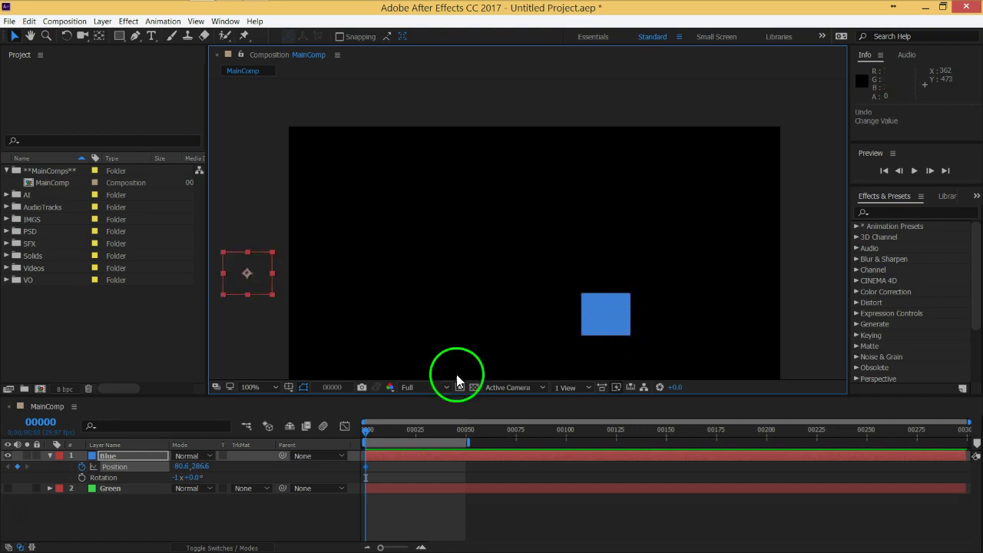
drag(367, 431, 406, 429)
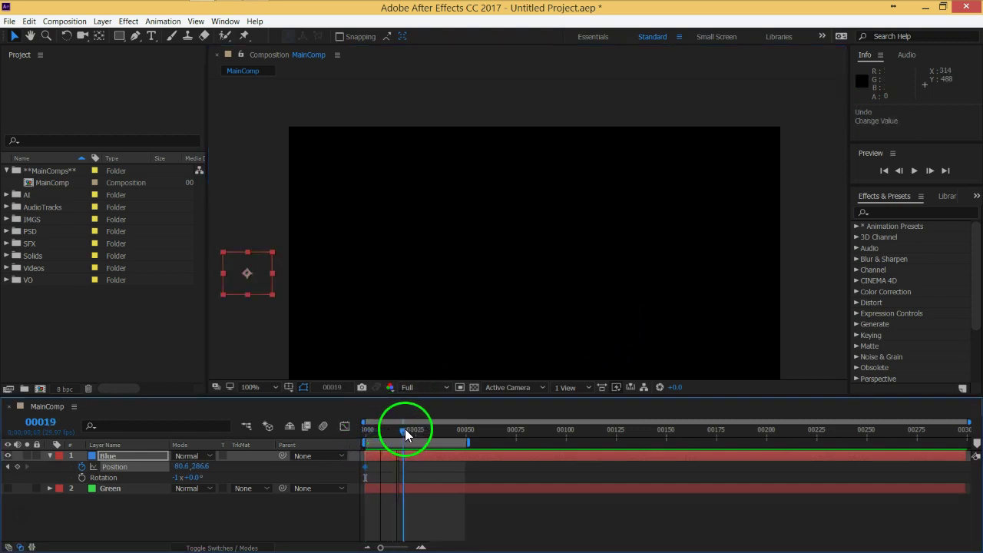
drag(232, 289, 637, 340)
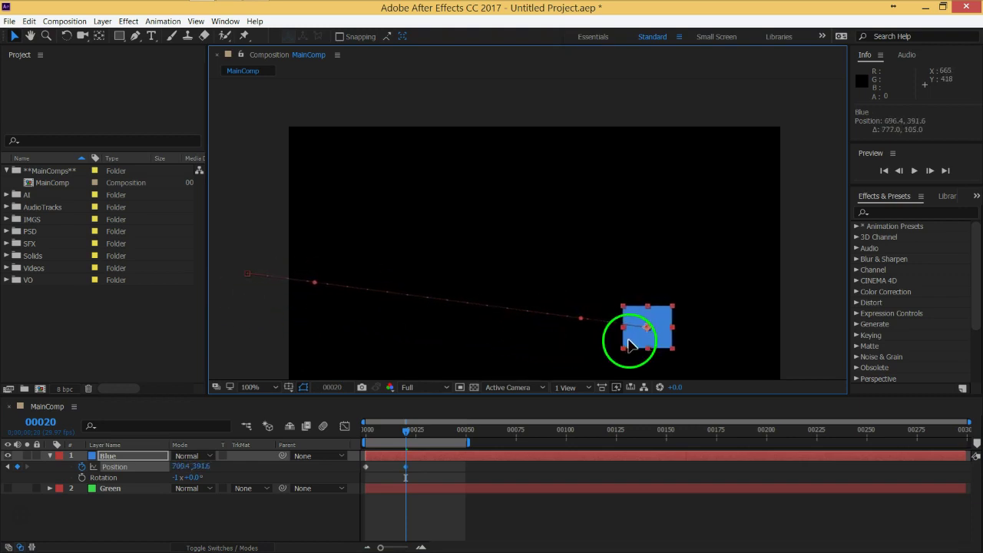
drag(637, 341, 620, 339)
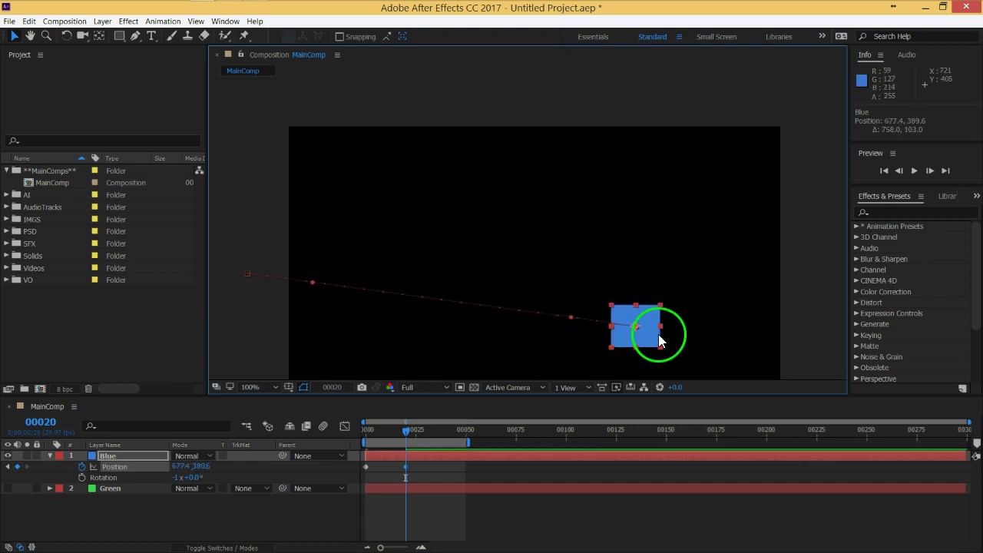
Step: Advance the current-time indicator to frame 00035
click(714, 225)
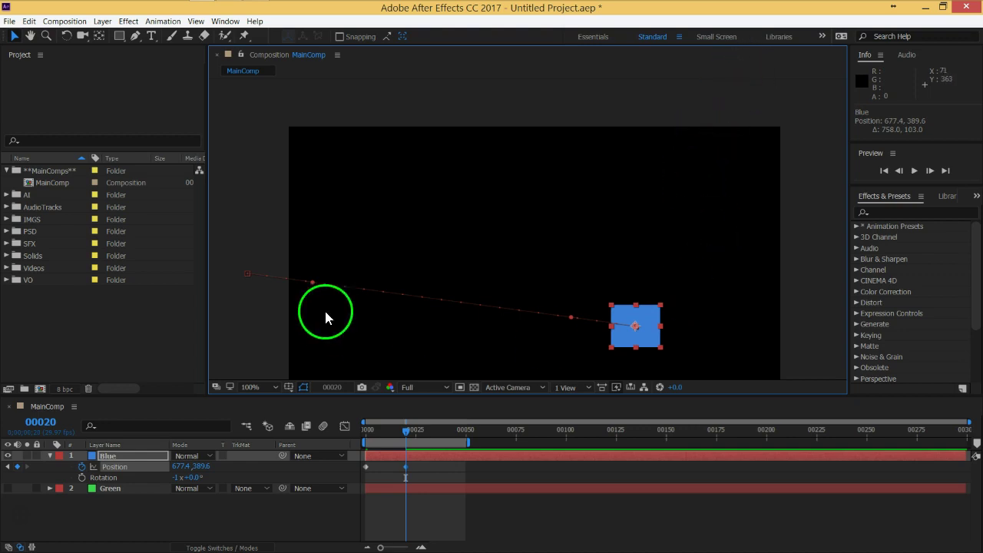
drag(275, 278, 654, 278)
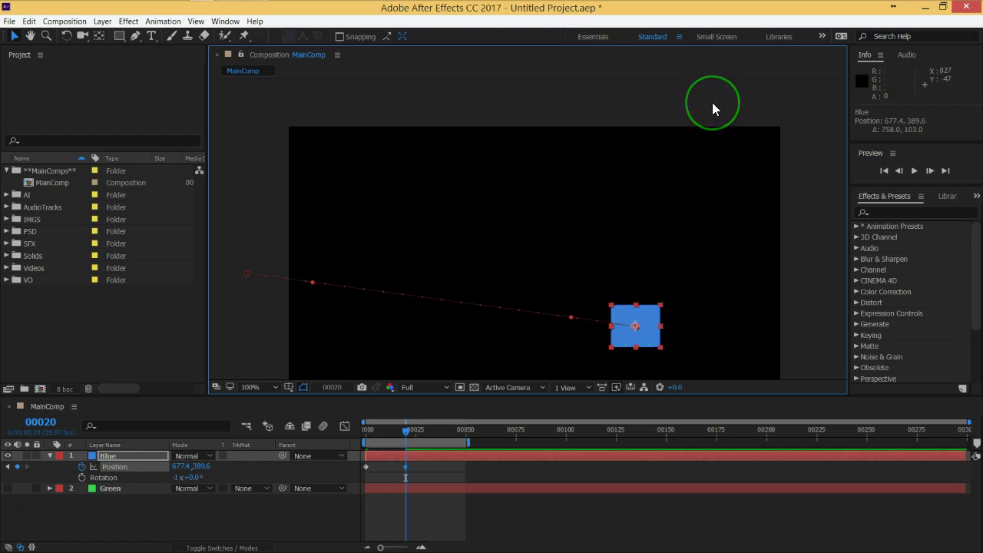
mouse_move(426, 423)
mouse_down()
mouse_move(409, 431)
mouse_move(437, 428)
mouse_up()
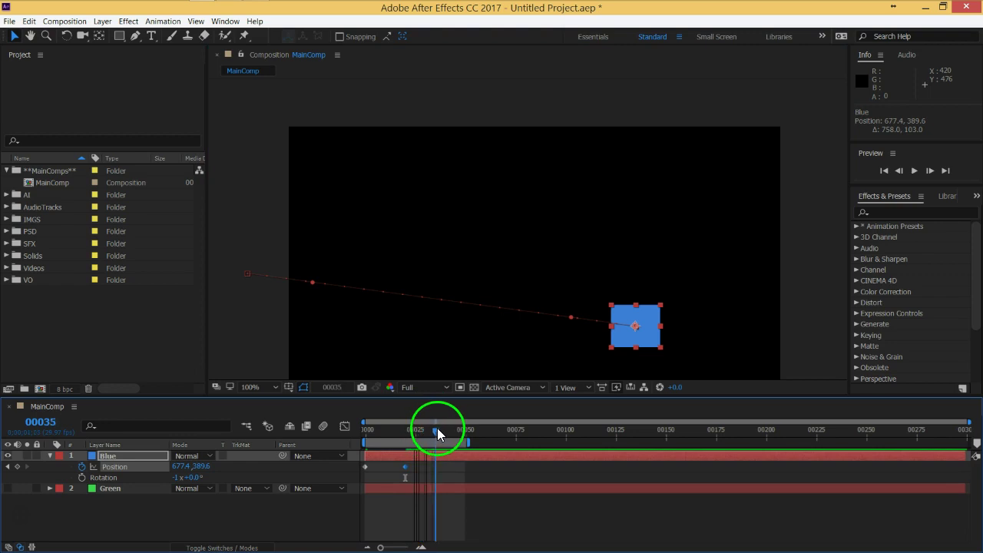
Step: Drag the square above the top edge at frame 35 to add a third Position keyframe, then rewind
drag(650, 356, 749, 119)
mouse_move(447, 432)
mouse_down()
mouse_move(356, 437)
mouse_move(408, 449)
mouse_move(365, 438)
mouse_move(406, 432)
mouse_up()
click(310, 518)
click(371, 431)
Step: Reshape the motion path by pulling the top keyframe left and bending the middle and top segments
click(139, 466)
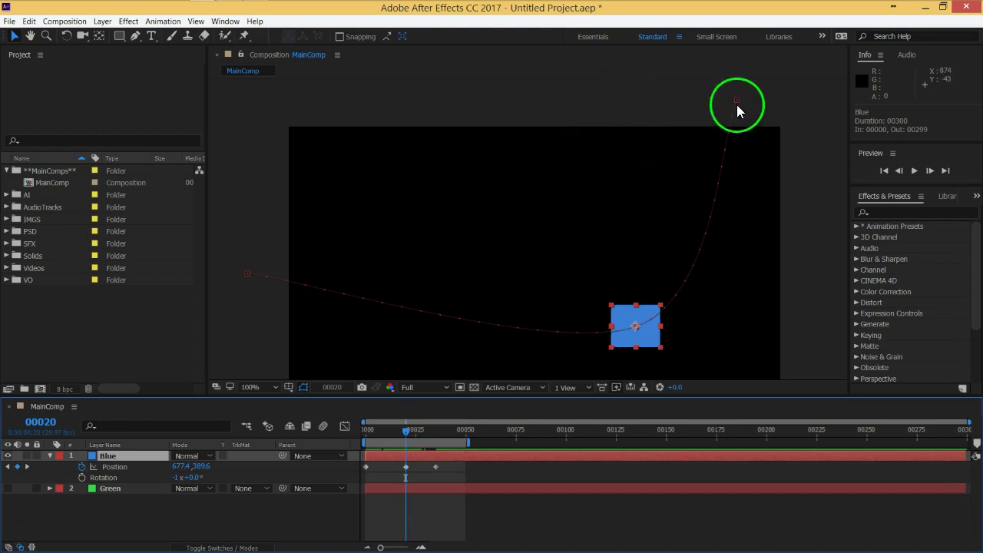
drag(737, 101, 661, 101)
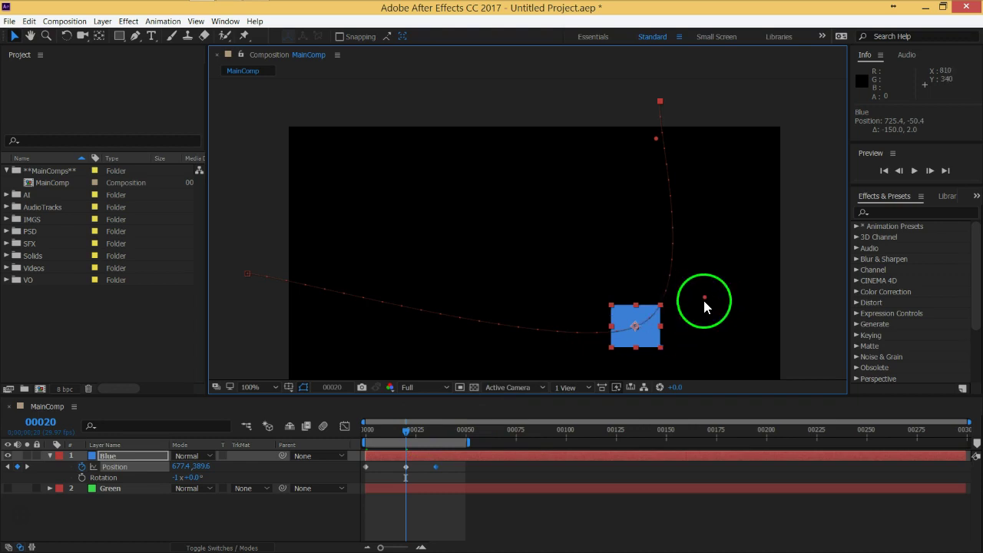
mouse_move(705, 300)
mouse_down()
mouse_move(651, 287)
mouse_move(686, 306)
mouse_up()
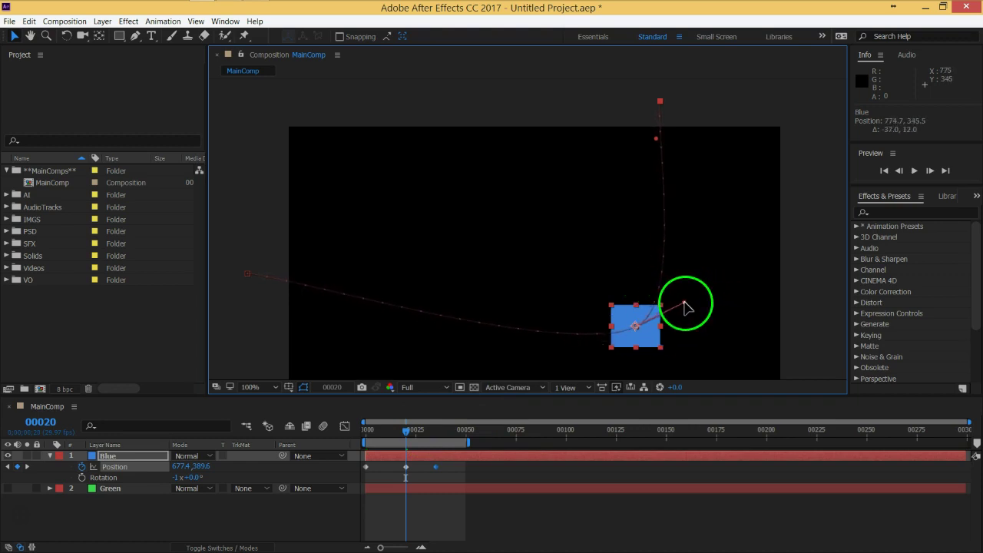
mouse_move(656, 139)
mouse_down()
mouse_move(617, 145)
mouse_move(644, 172)
mouse_up()
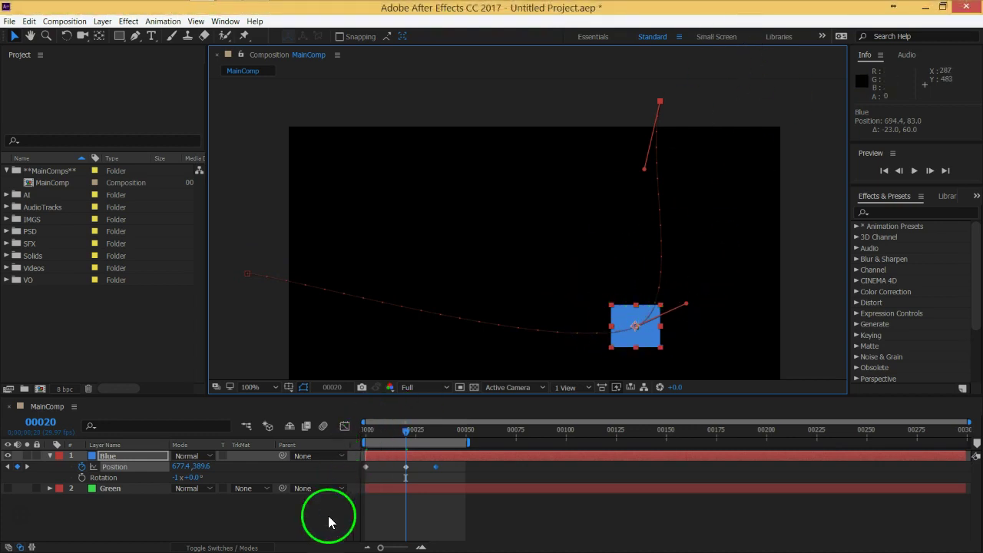
Step: Turn on Default Spatial Interpolation to Linear in General preferences, then reselect the Blue square layer
click(201, 511)
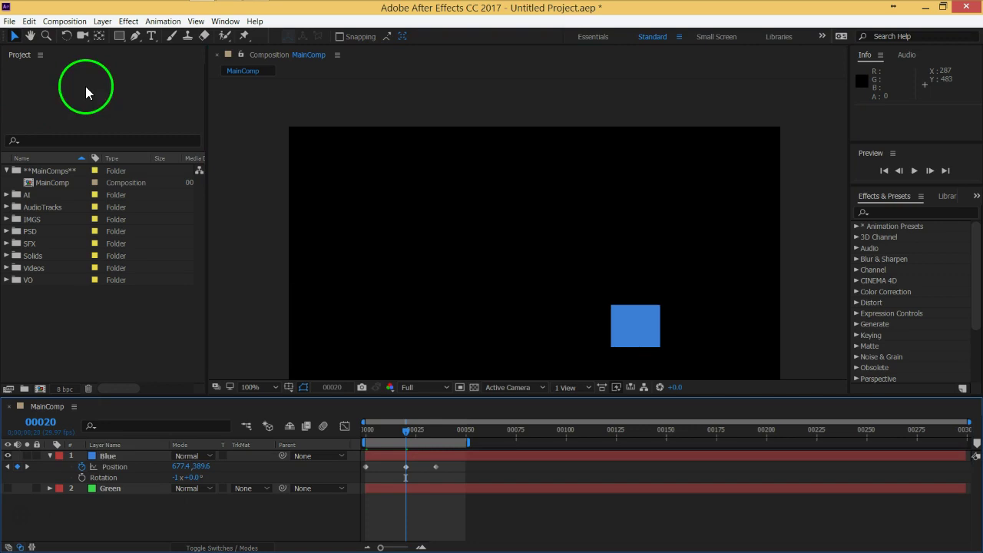
click(29, 21)
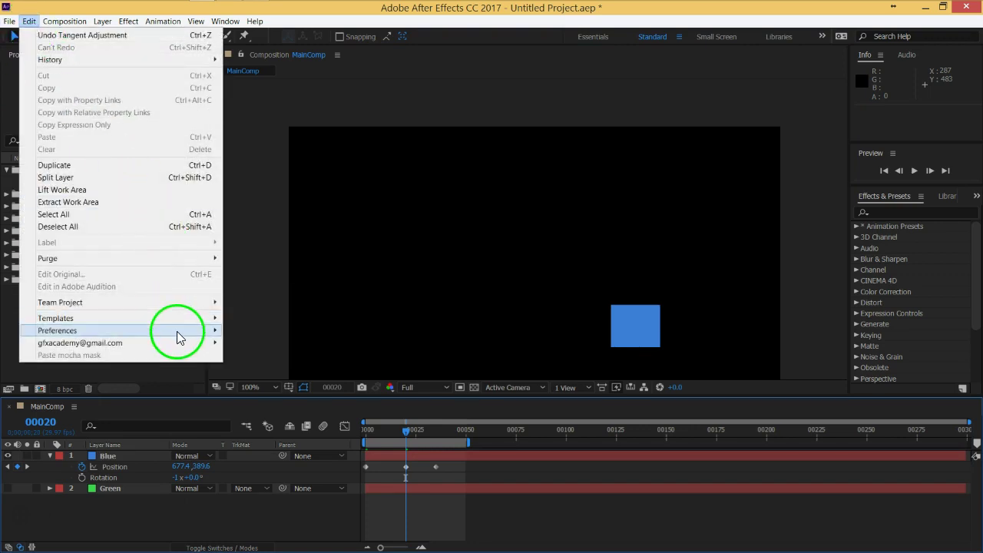
mouse_move(177, 331)
click(259, 331)
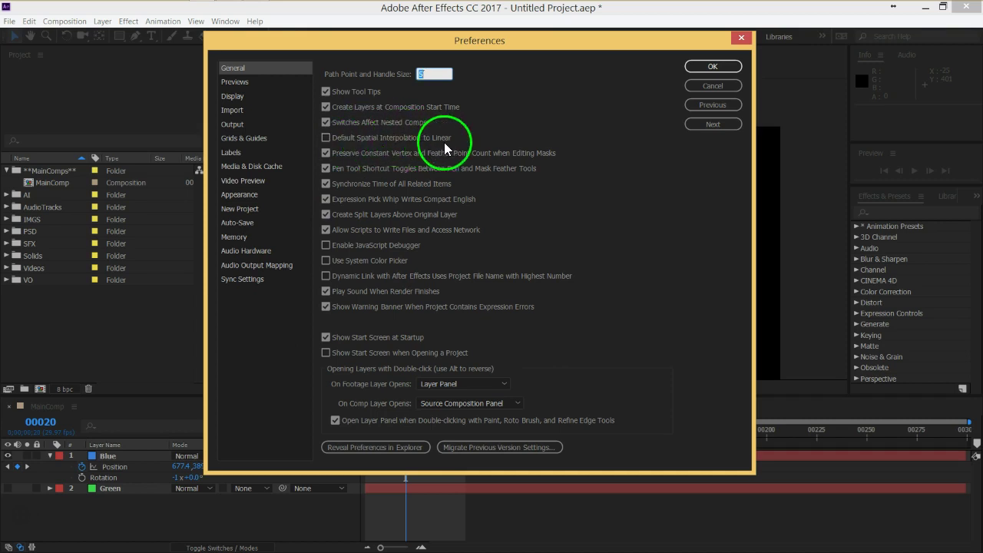
click(325, 137)
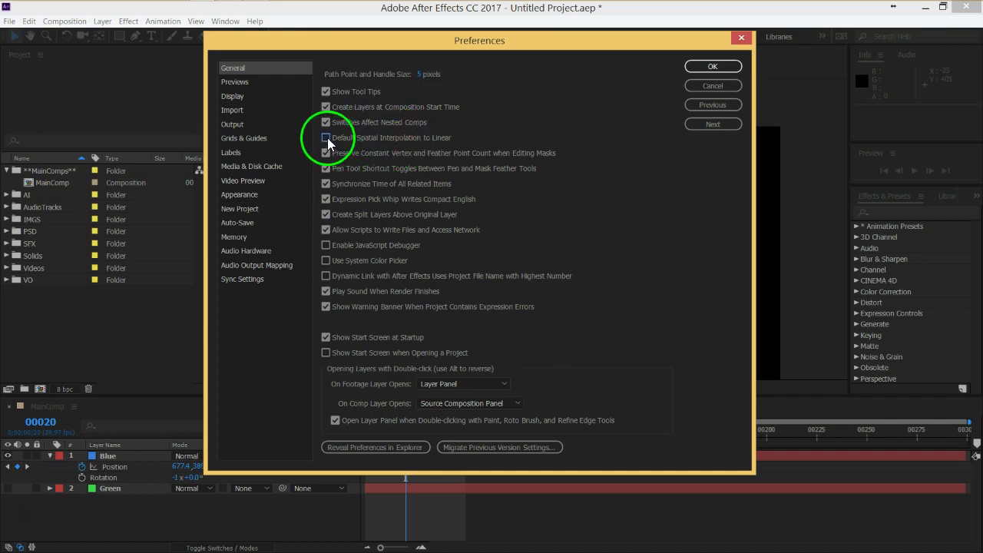
click(696, 68)
click(134, 458)
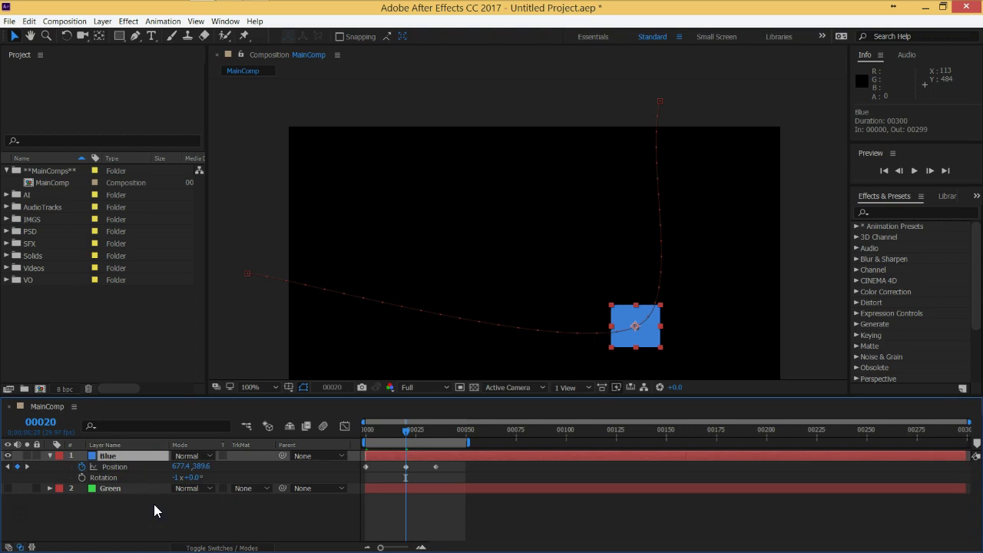
Step: Rewind to frame 0 and delete all three of the blue square's Position keyframes
drag(406, 452, 366, 432)
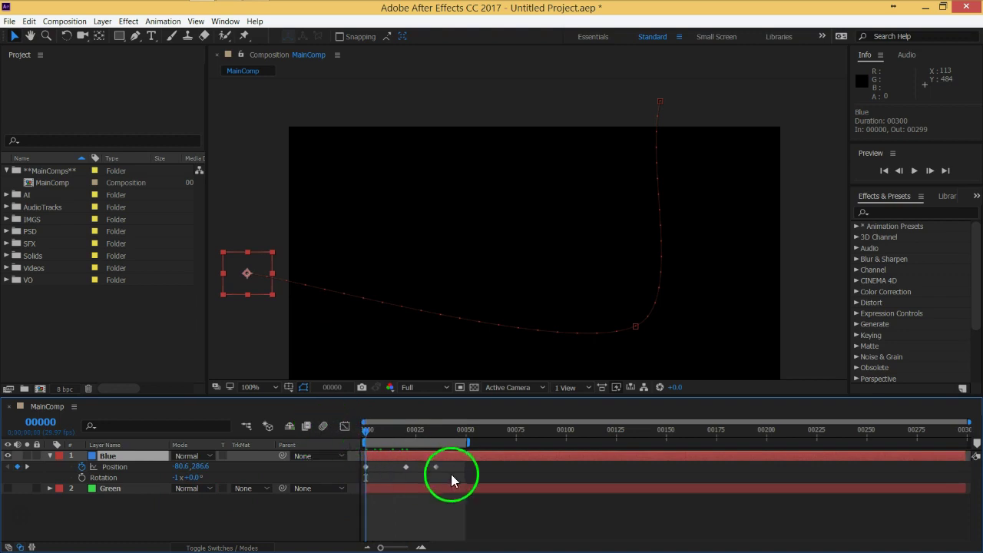
drag(451, 461, 361, 471)
key(Delete)
click(272, 513)
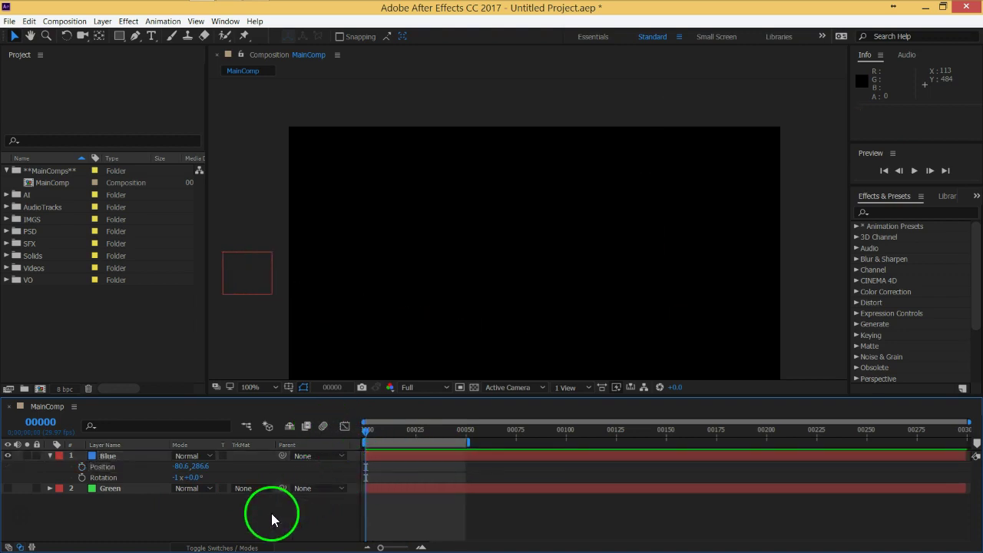
Step: Keyframe Position again: start at frame 0, centre at frame 25, near the top at frame 43
click(82, 468)
drag(363, 432, 414, 435)
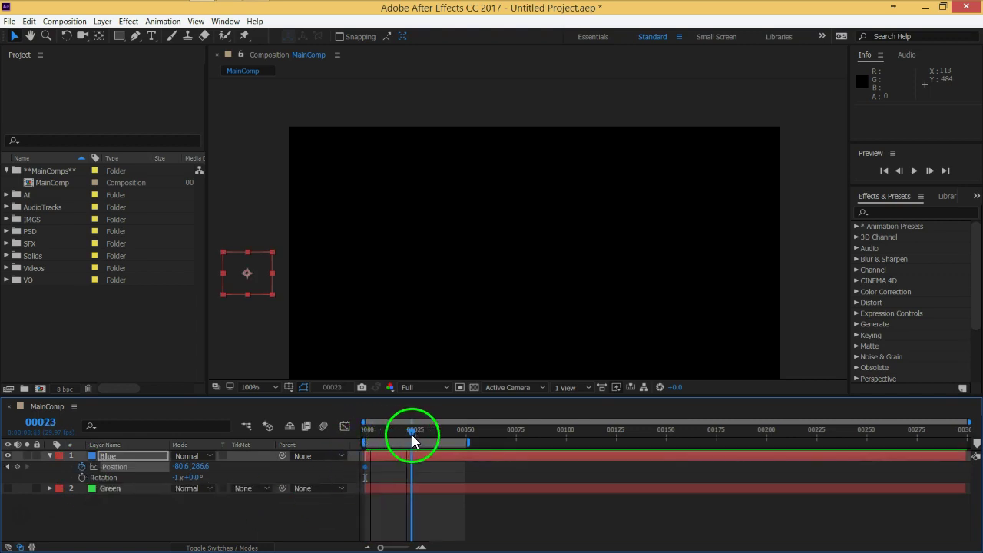
drag(257, 288, 649, 338)
drag(414, 432, 451, 428)
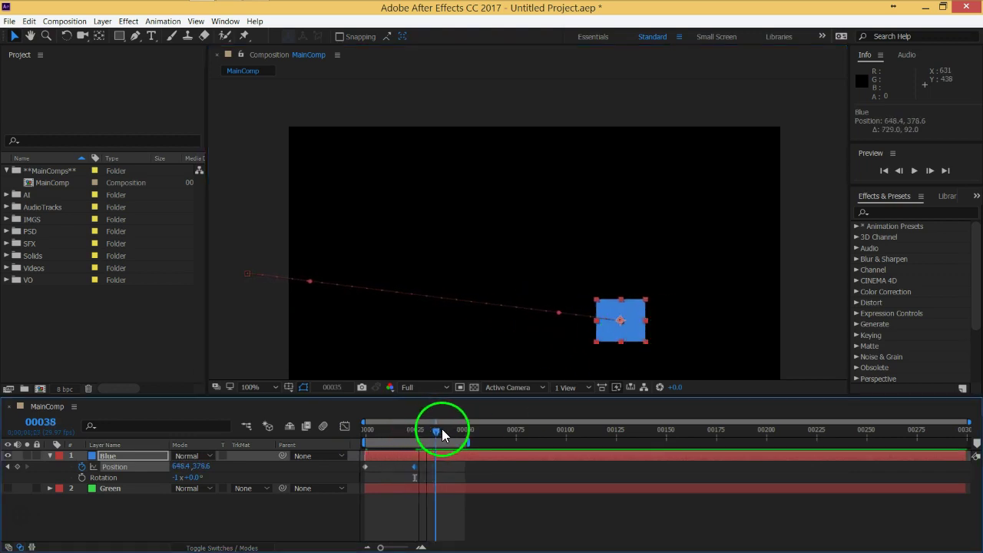
mouse_move(623, 331)
mouse_down()
mouse_move(638, 188)
mouse_move(663, 112)
mouse_up()
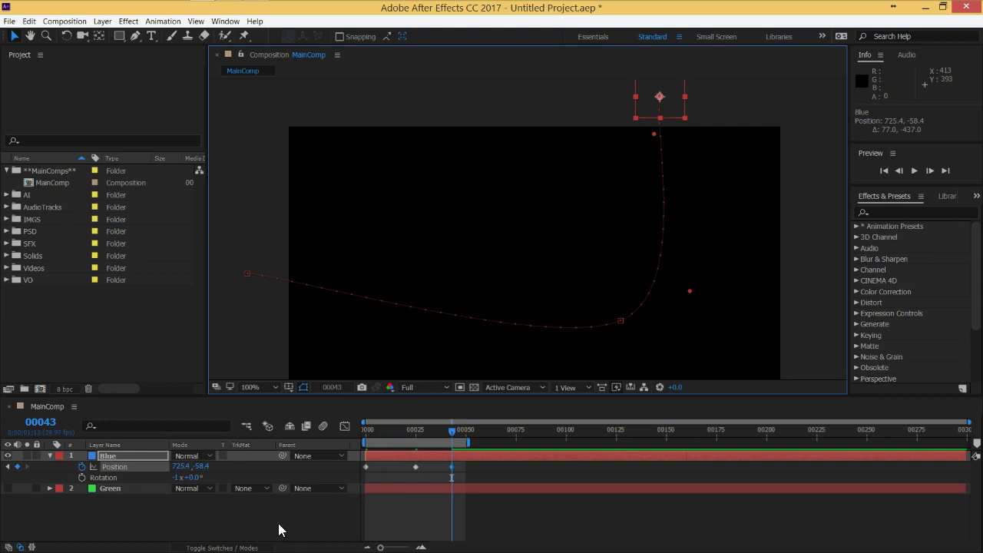
Step: Undo the trial keyframes and start Position keyframing at frame 0 with the square on the left
key(ctrl+z)
click(184, 489)
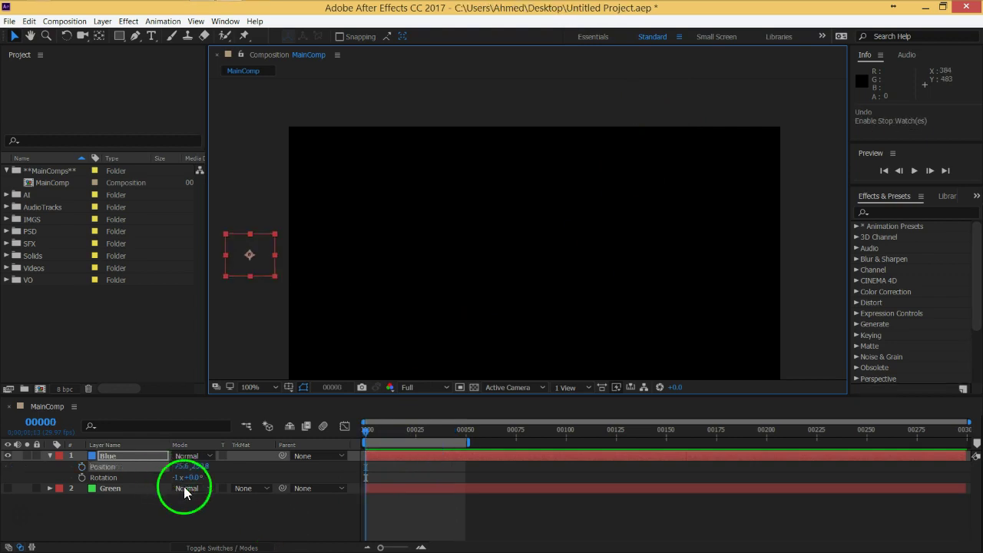
click(82, 467)
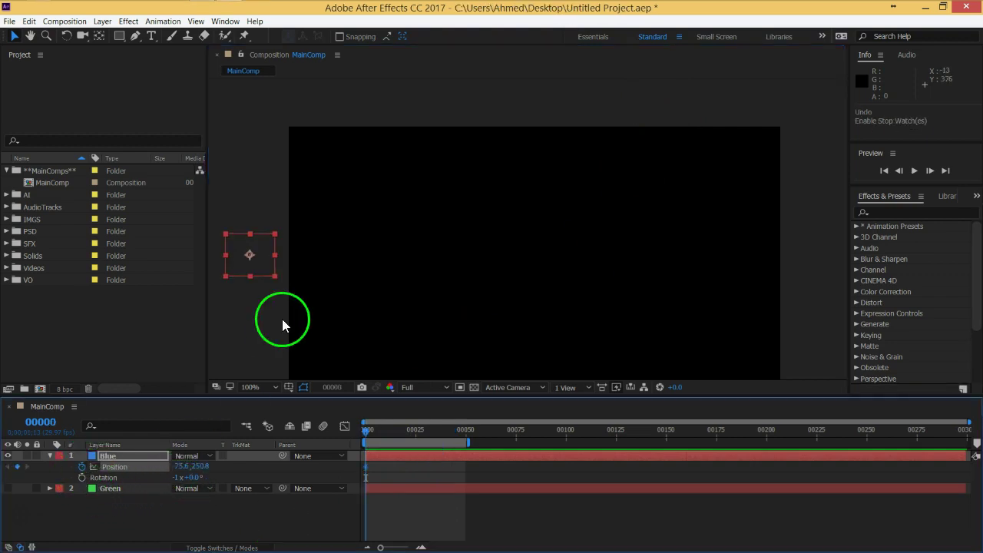
drag(261, 273, 523, 313)
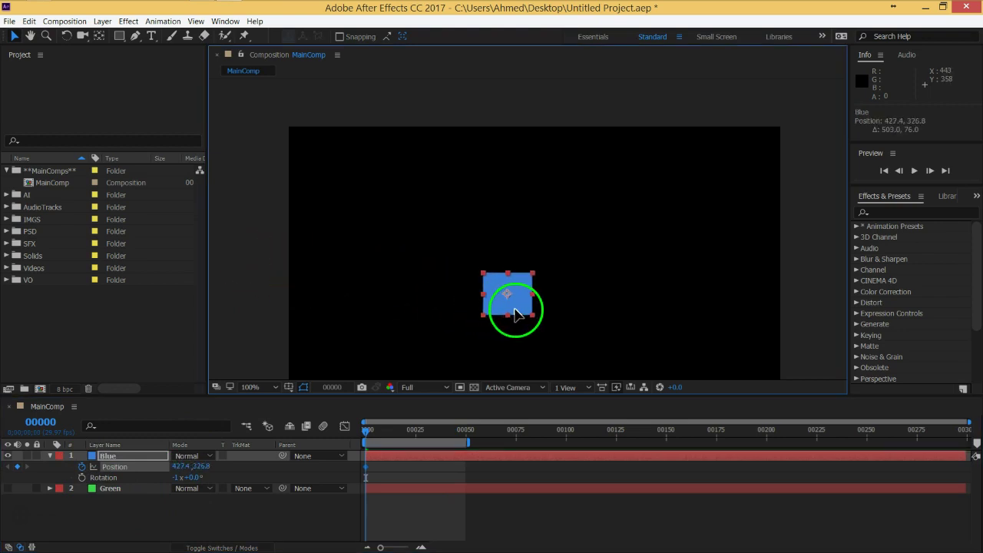
click(148, 468)
key(ctrl+z)
Step: Place the square at centre at frame 21 and above the top of the frame at frame 37
drag(368, 431, 409, 434)
drag(261, 270, 528, 324)
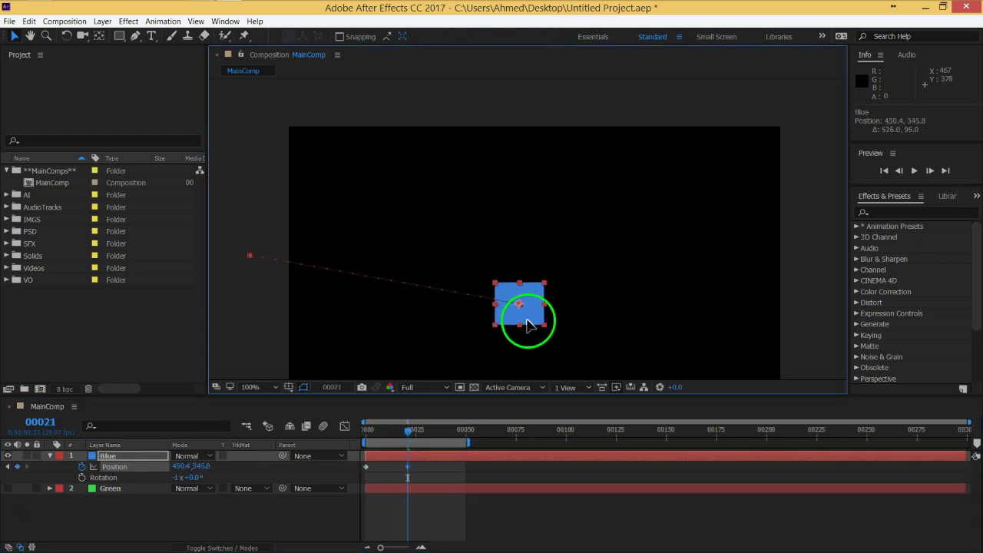
drag(411, 436, 441, 436)
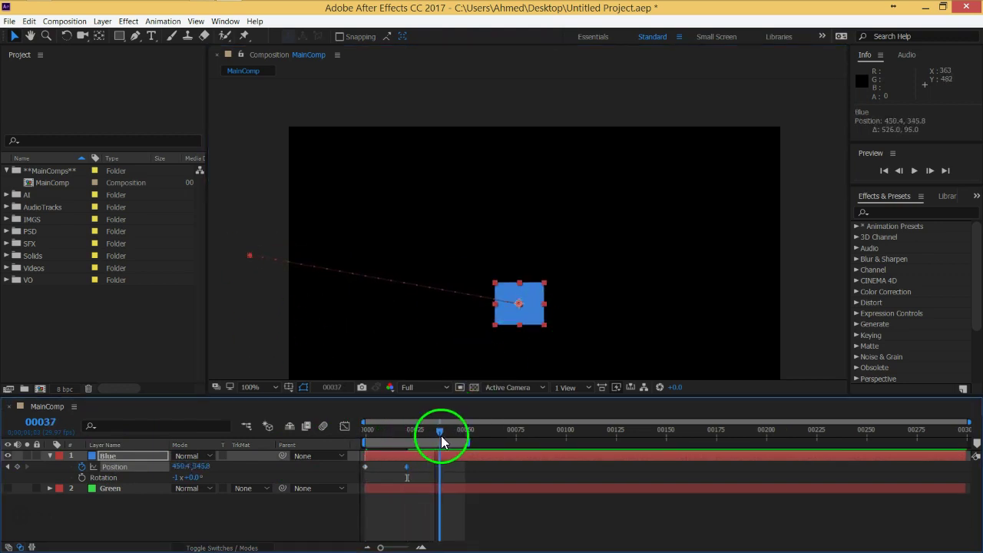
drag(521, 319, 597, 143)
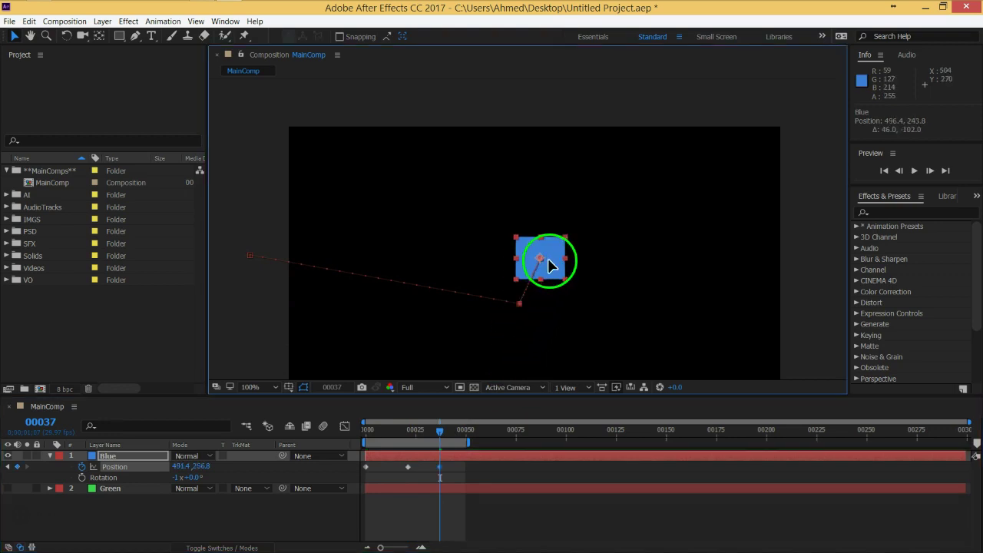
drag(597, 146, 615, 104)
Step: Rewind, then scrub back to frame 25 to review the straight motion path
mouse_move(439, 433)
mouse_down()
mouse_move(350, 439)
mouse_move(438, 440)
mouse_up()
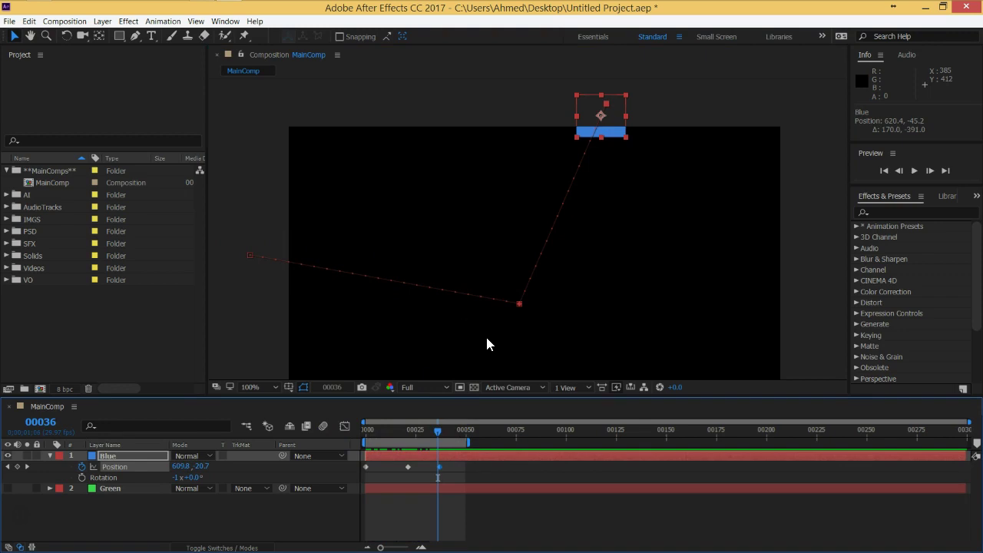
click(518, 308)
click(244, 260)
drag(438, 430, 392, 430)
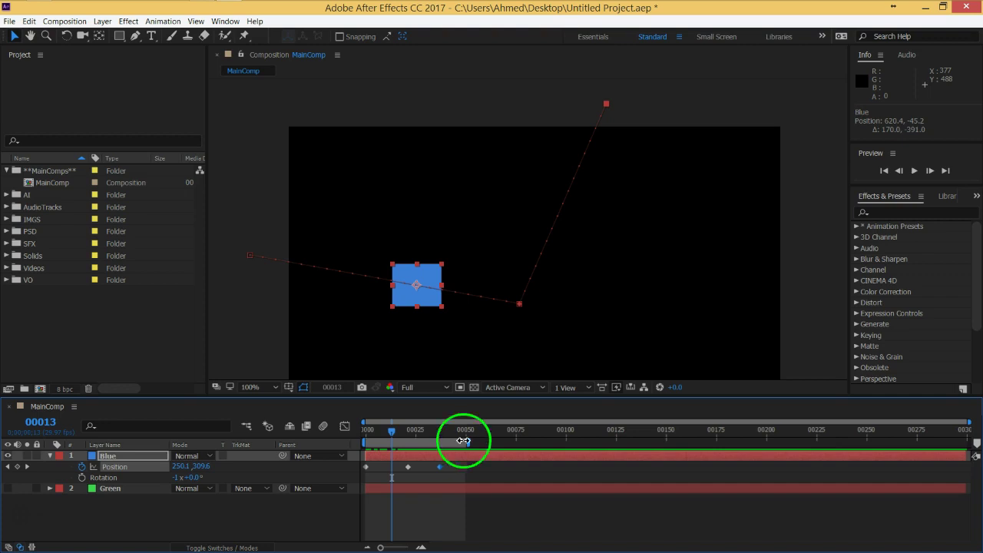
Step: Preview the path, then rewind to frame 0 and marquee-select all three Position keyframes
click(250, 256)
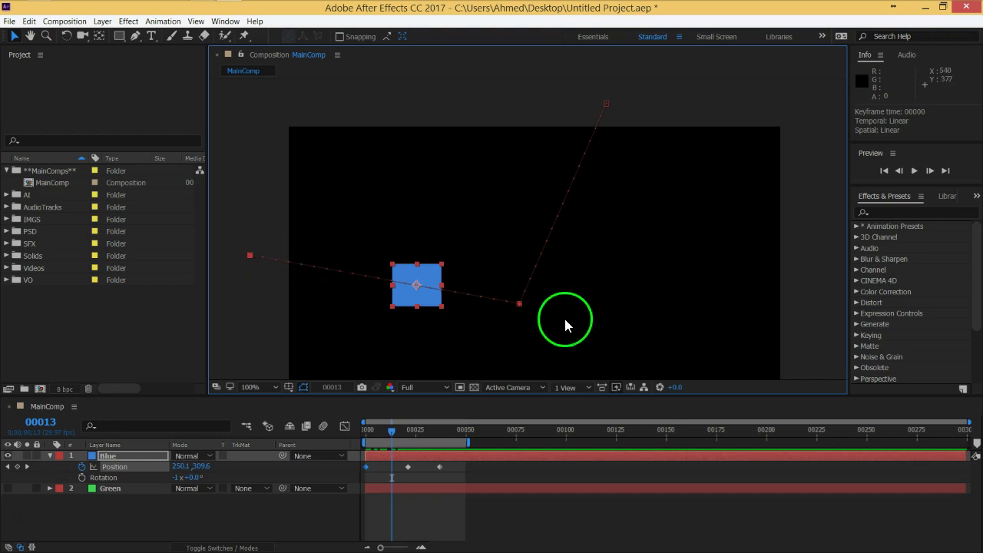
drag(387, 428, 405, 430)
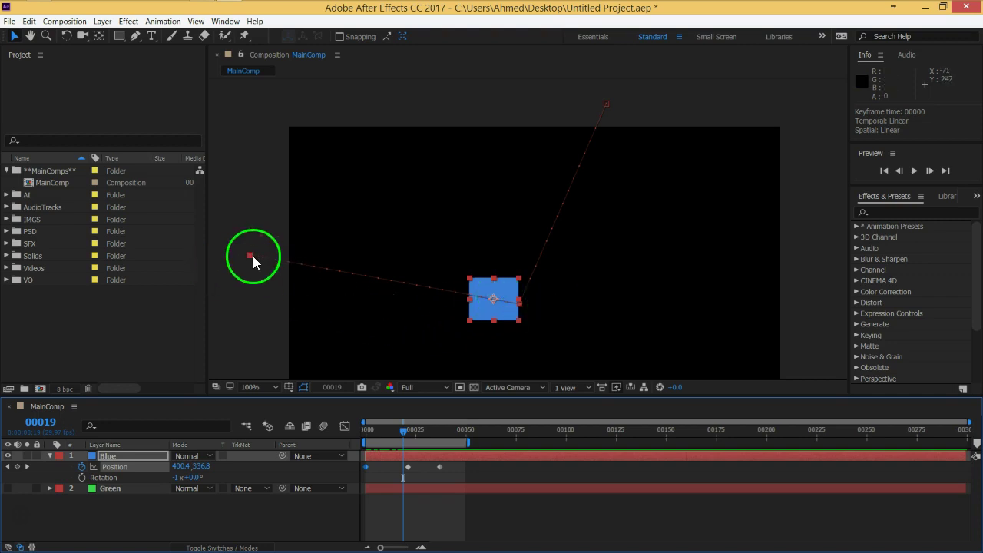
click(524, 307)
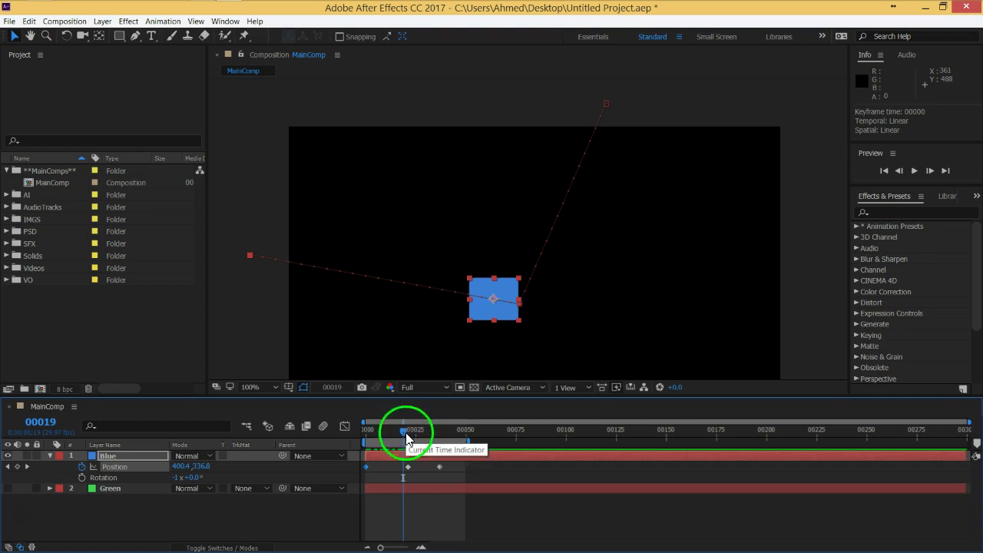
drag(405, 434, 355, 434)
drag(459, 461, 361, 475)
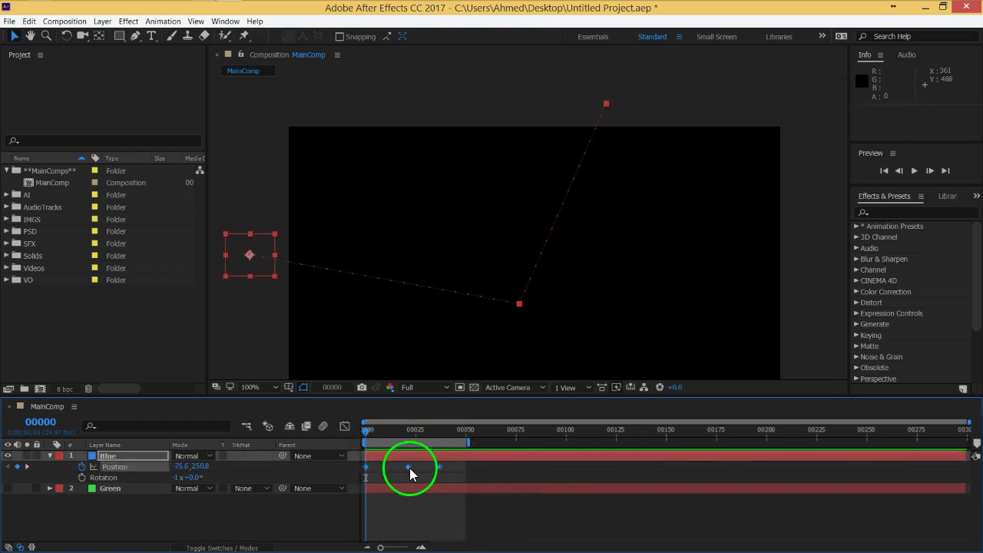
Step: Apply Keyframe Assistant > Easy Ease to the three Position keyframes and scrub frames 7–18 to preview
right_click(408, 467)
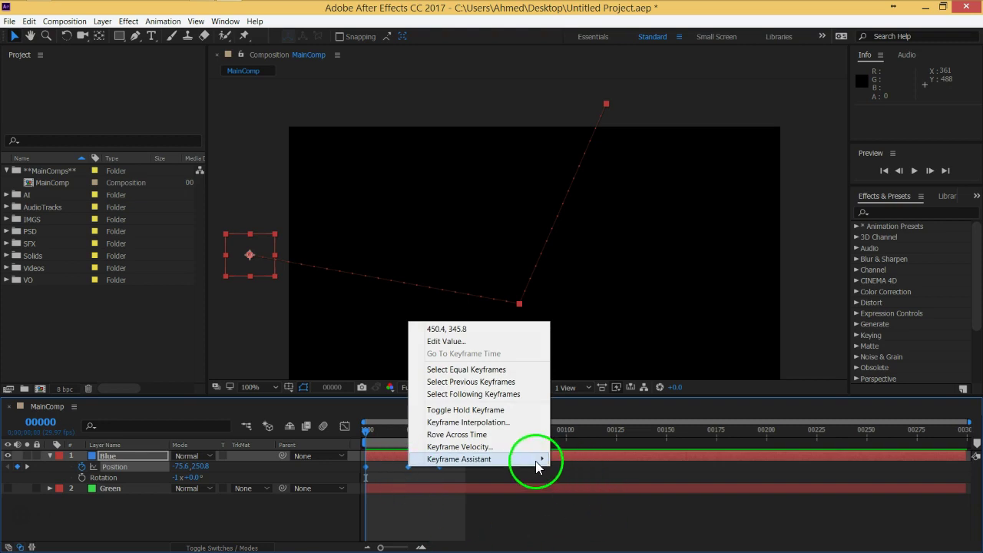
mouse_move(538, 460)
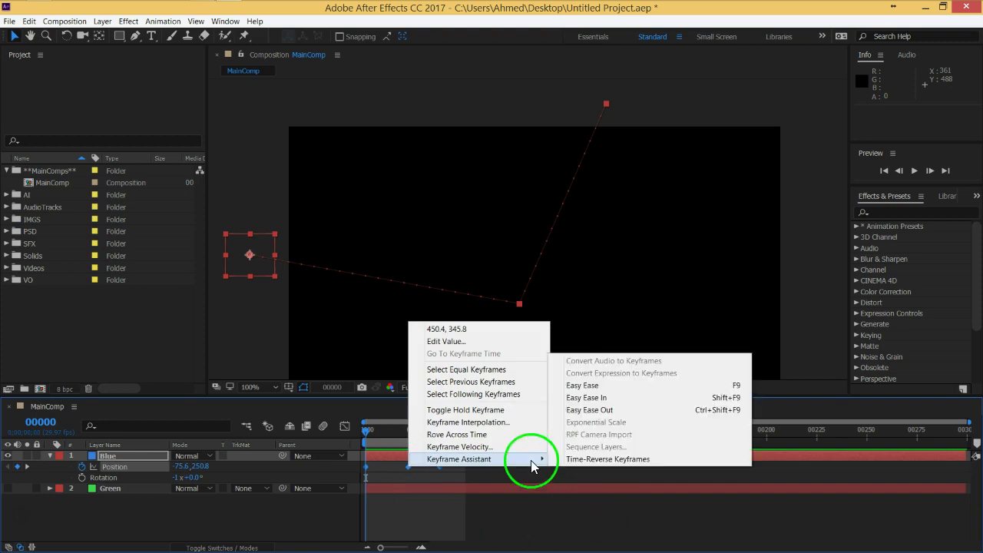
click(592, 387)
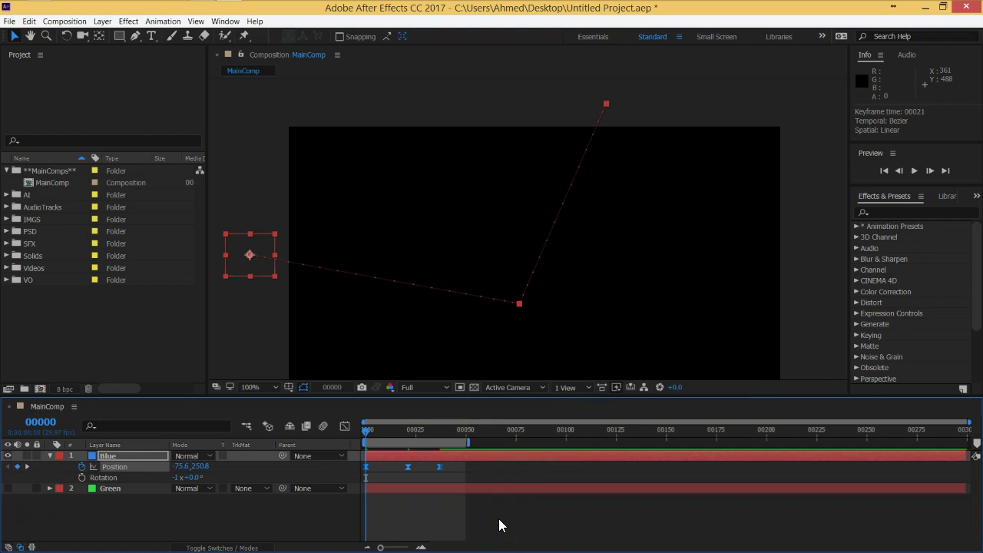
mouse_move(368, 433)
mouse_down()
mouse_move(403, 441)
mouse_move(401, 478)
mouse_up()
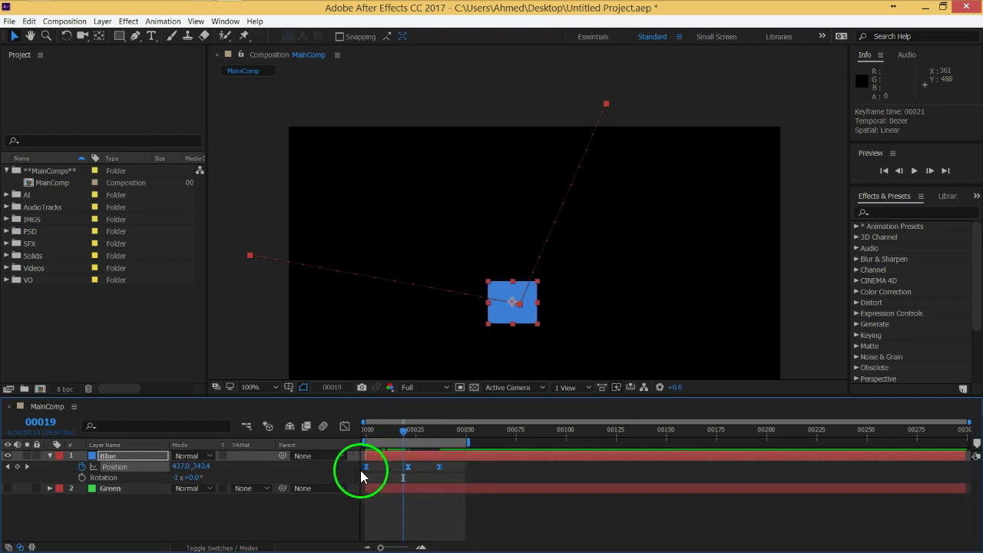
mouse_move(441, 473)
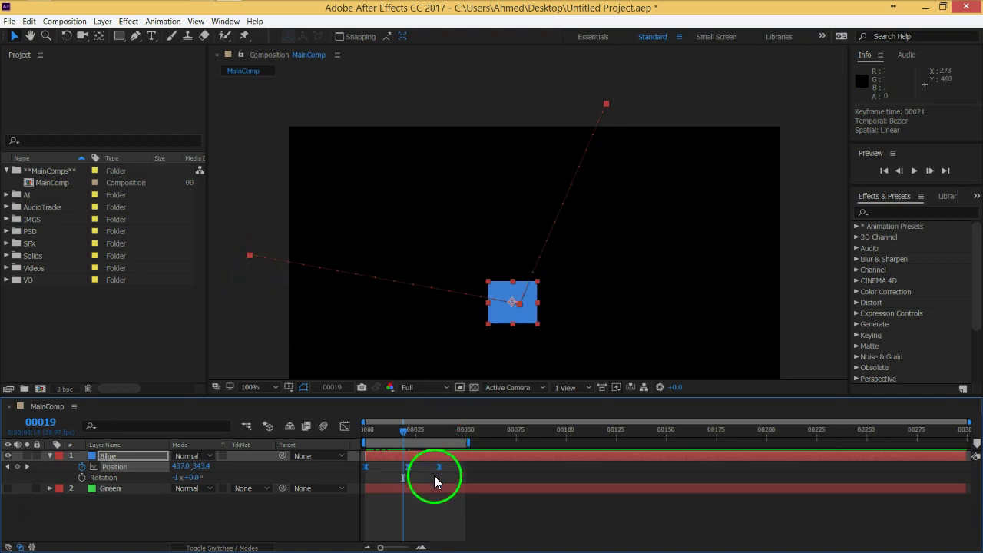
drag(403, 431, 379, 431)
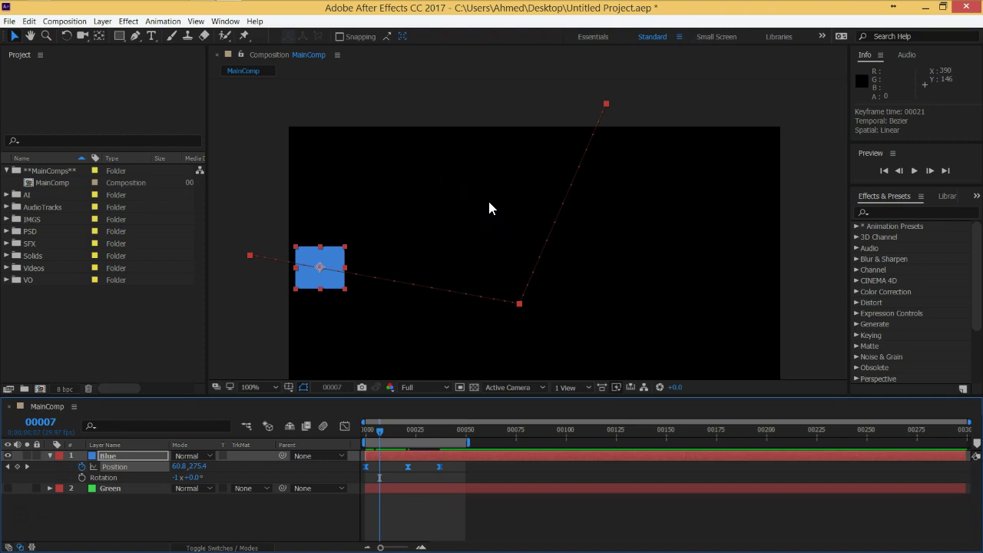
Step: Box-select the middle and last Position keyframes and slide them later in time
click(394, 506)
mouse_move(466, 471)
mouse_down()
mouse_move(365, 479)
mouse_move(388, 514)
mouse_up()
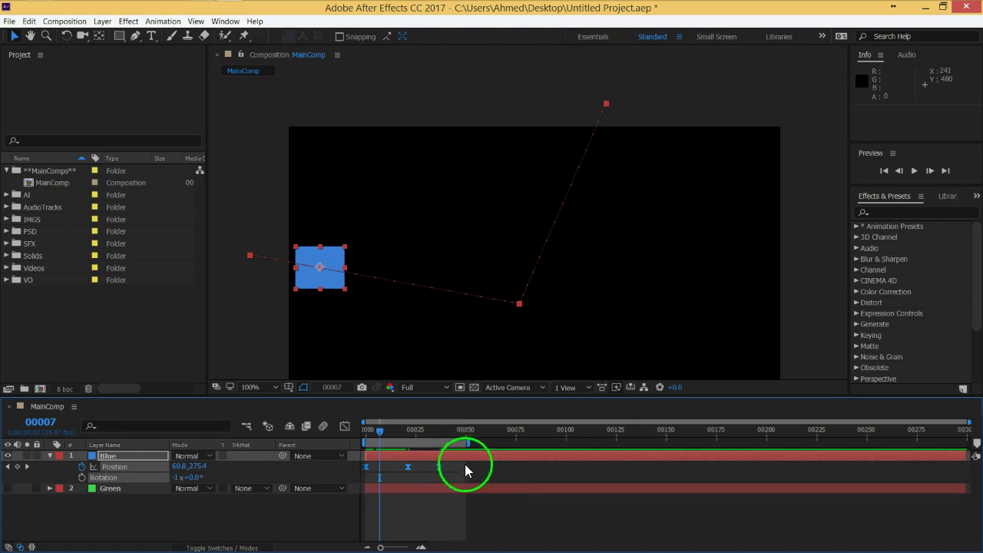
click(408, 469)
click(421, 478)
mouse_move(454, 467)
mouse_down()
mouse_move(362, 472)
mouse_move(417, 495)
mouse_up()
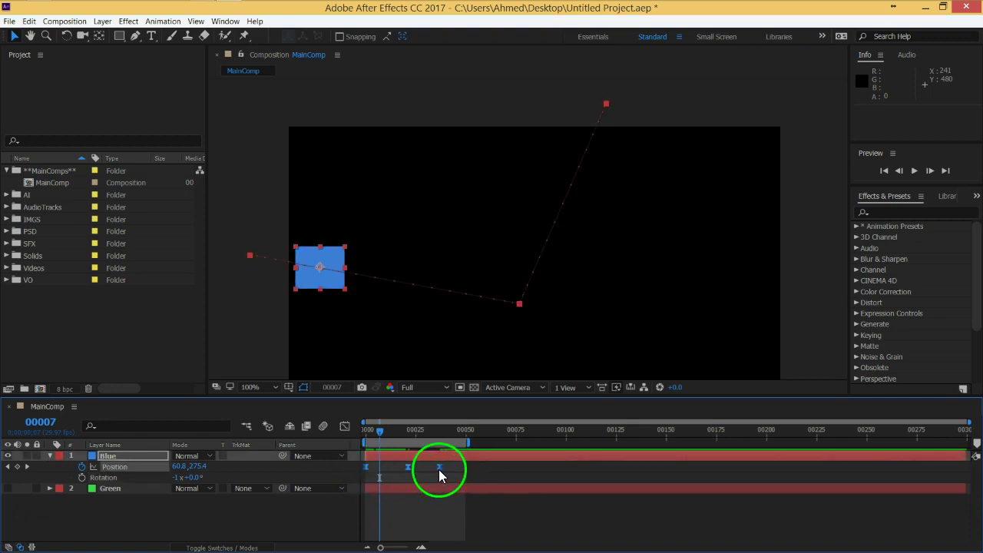
mouse_move(439, 469)
mouse_down()
mouse_move(454, 463)
mouse_move(422, 468)
mouse_up()
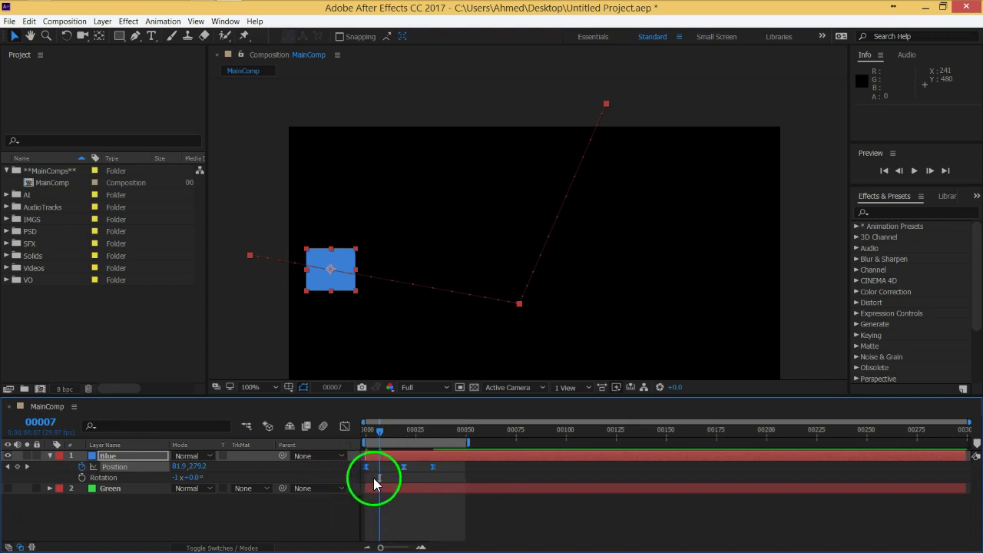
Step: Adjust the middle keyframe so keyframes sit about 20 frames apart, then go to frame 41
click(404, 467)
drag(431, 468, 461, 473)
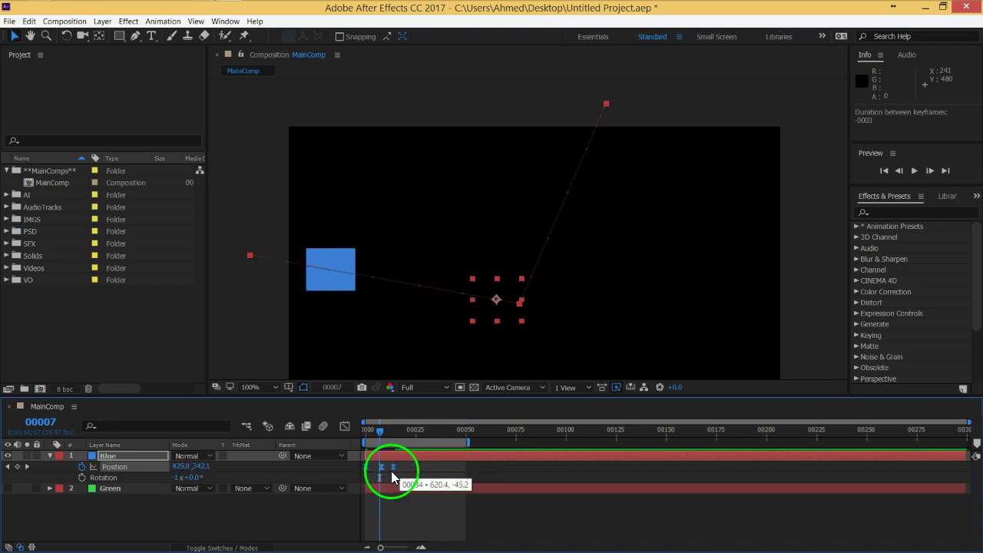
drag(462, 474, 391, 471)
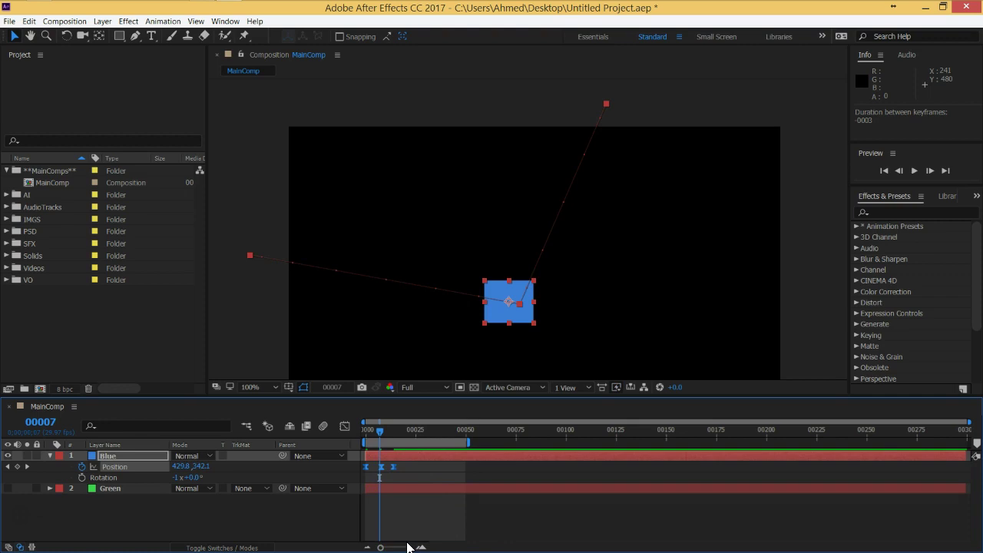
drag(397, 527, 396, 476)
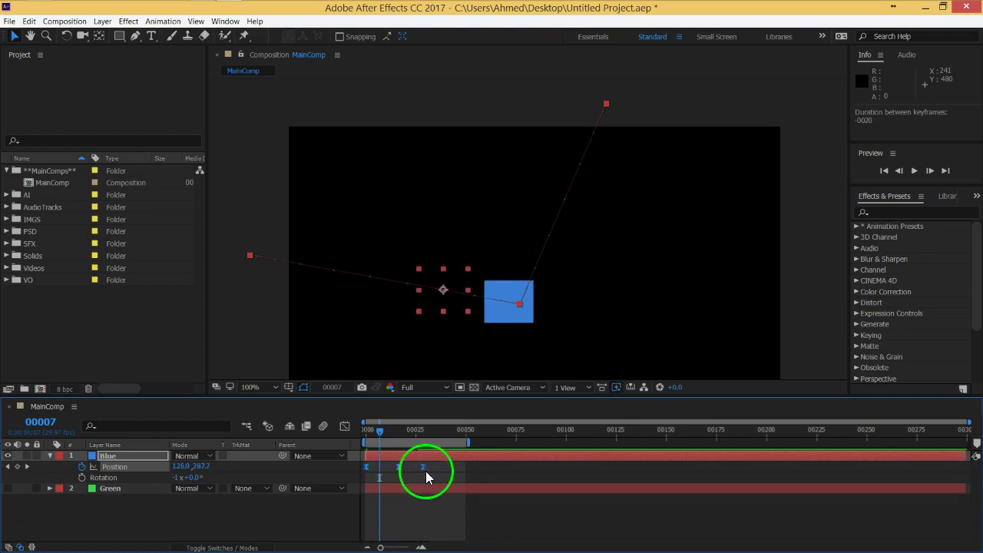
drag(394, 469, 446, 467)
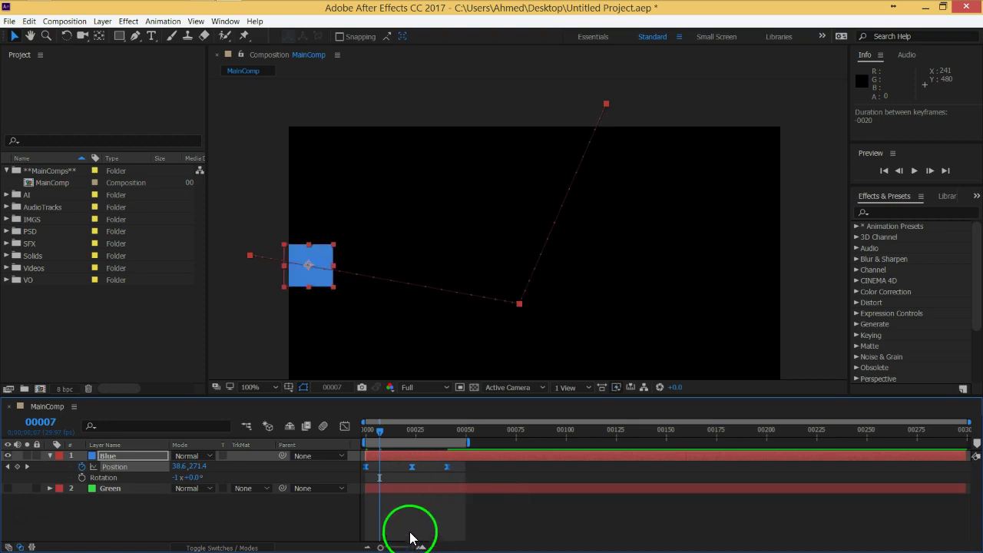
drag(380, 430, 440, 438)
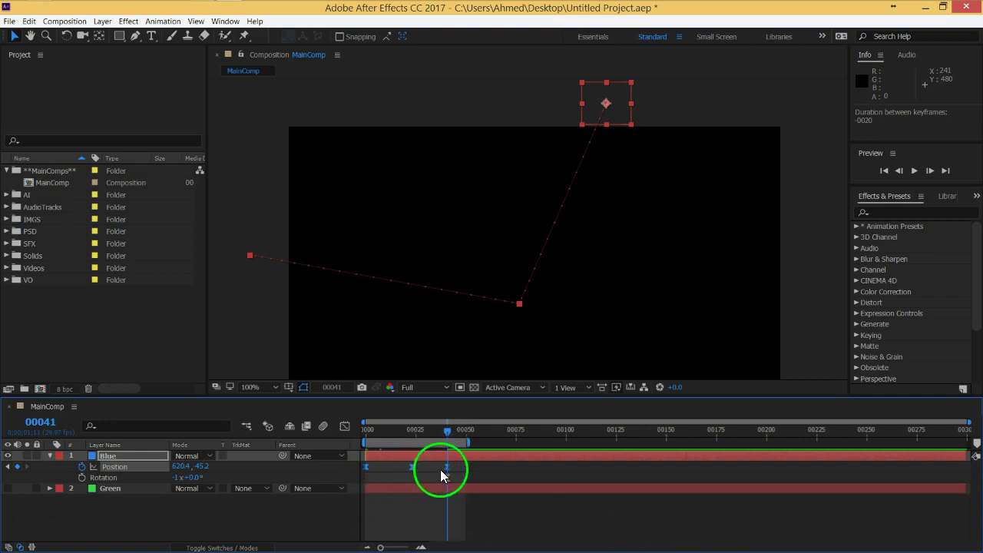
Step: Select the last Position keyframe at frame 41
click(412, 467)
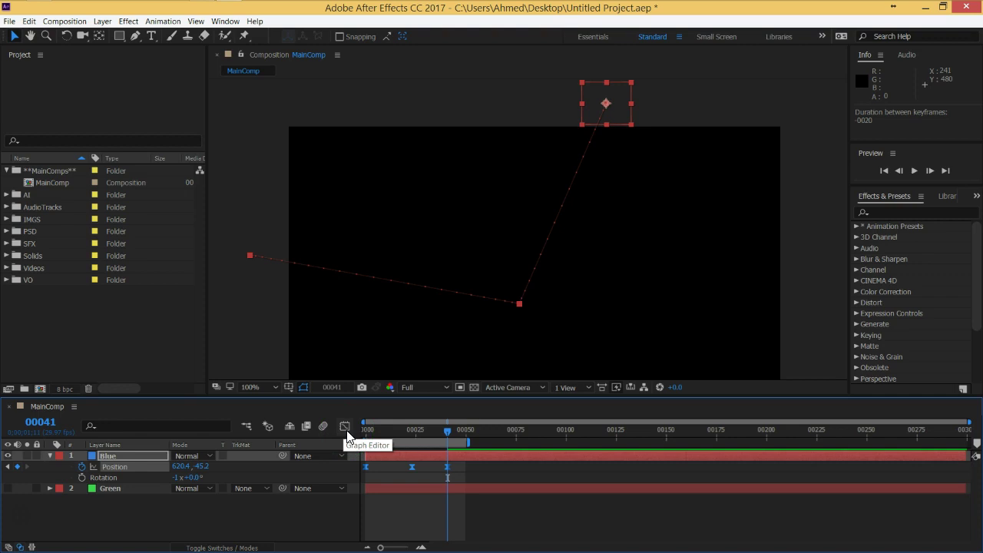
Step: Open the Graph Editor on the Position speed graph and read speed values along the curve
click(345, 427)
click(435, 452)
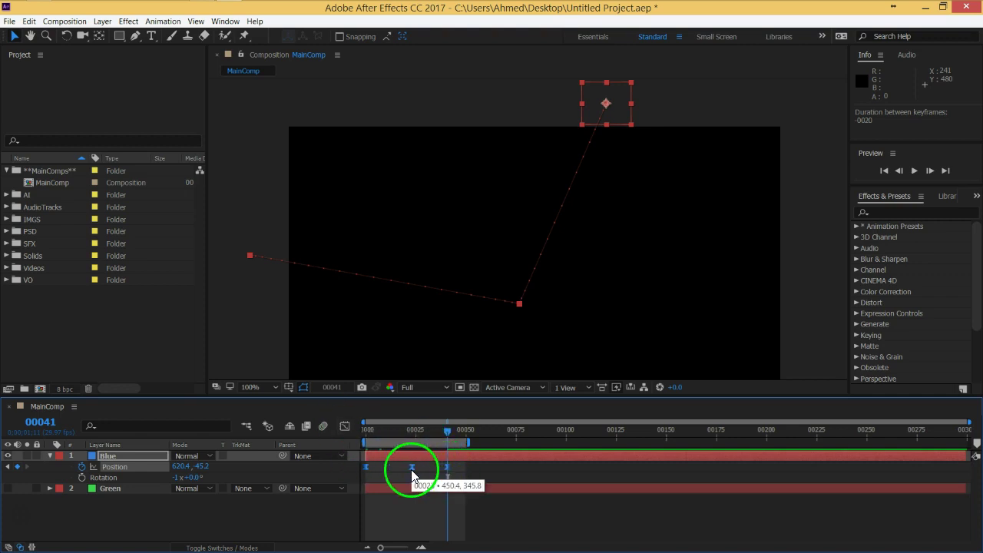
click(352, 437)
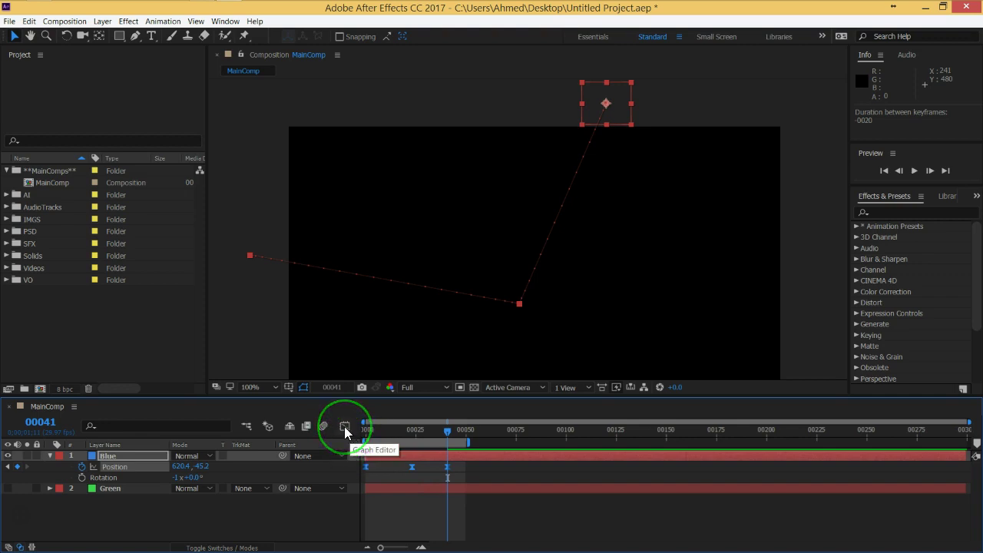
click(344, 427)
click(391, 522)
click(399, 524)
click(434, 476)
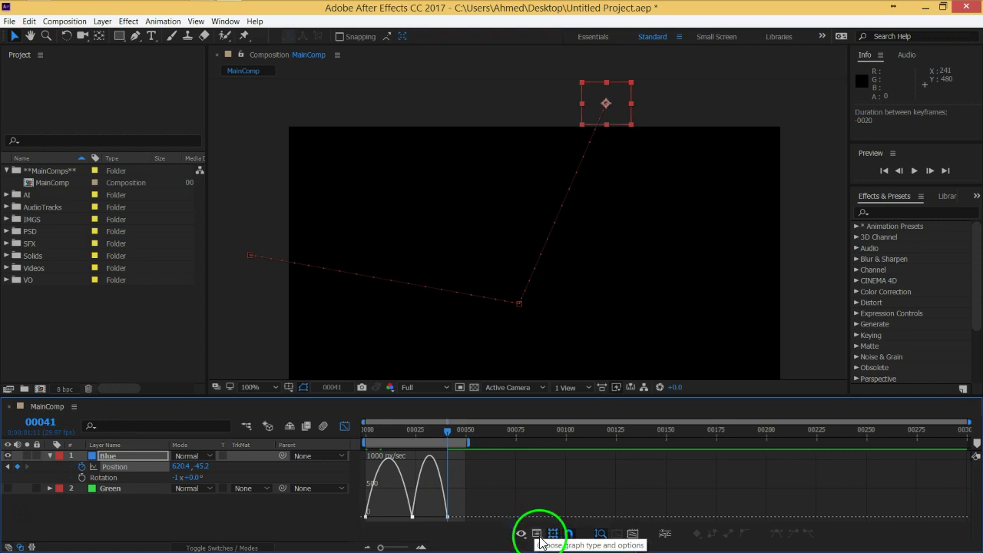
Step: Compare with the value graph, return to the speed graph, and enlarge the timeline panel
click(537, 535)
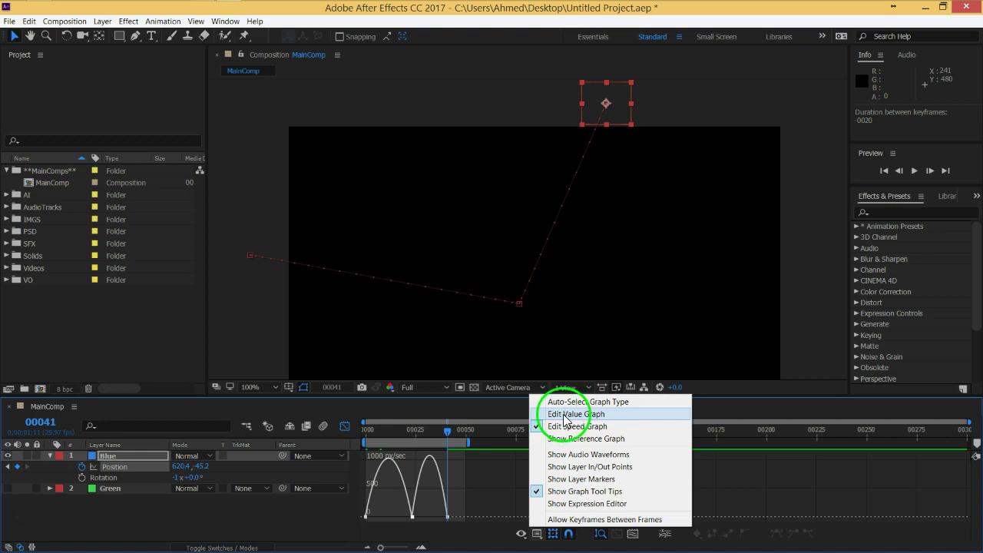
click(565, 416)
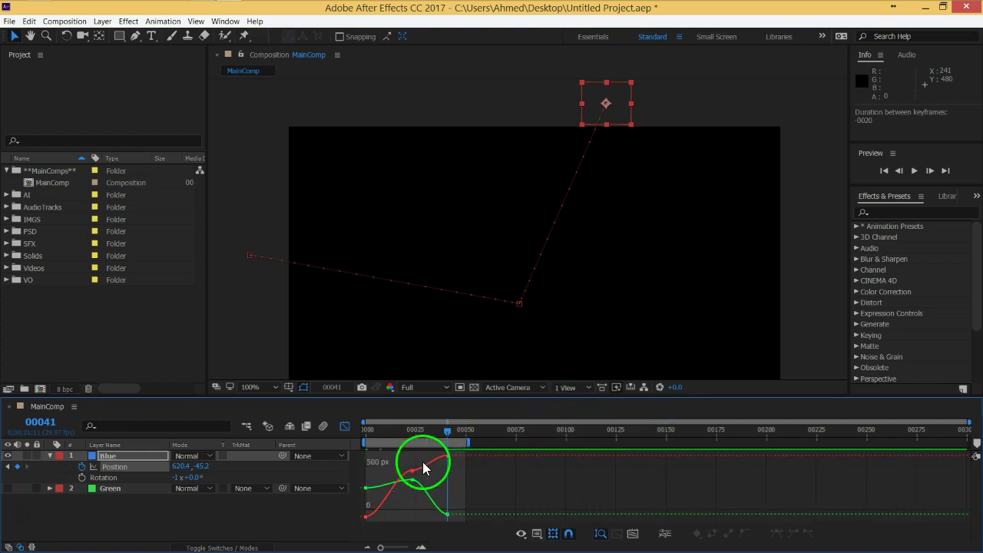
click(537, 534)
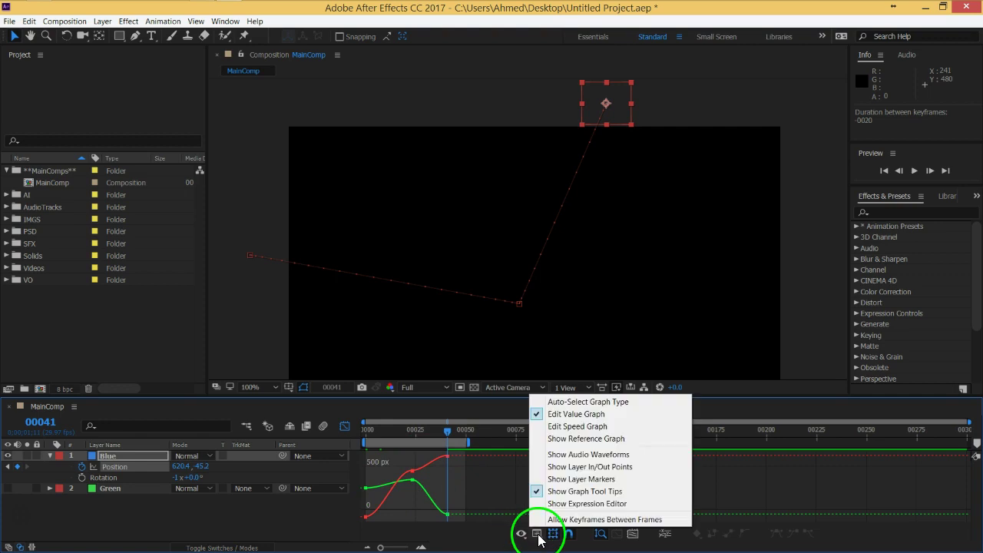
click(569, 426)
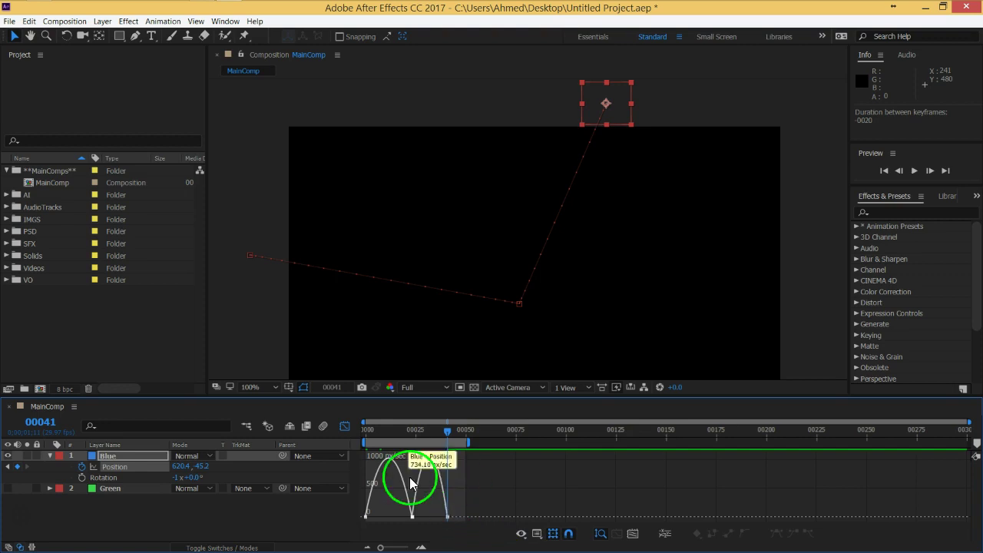
drag(500, 397, 499, 347)
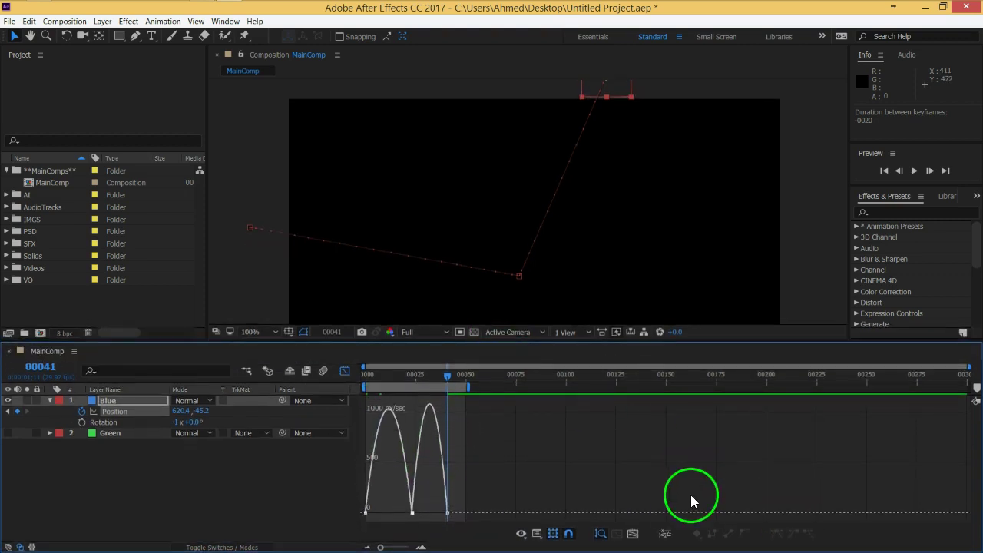
Step: Fit the speed curve to the panel and select the speed-graph keyframes one by one
click(632, 535)
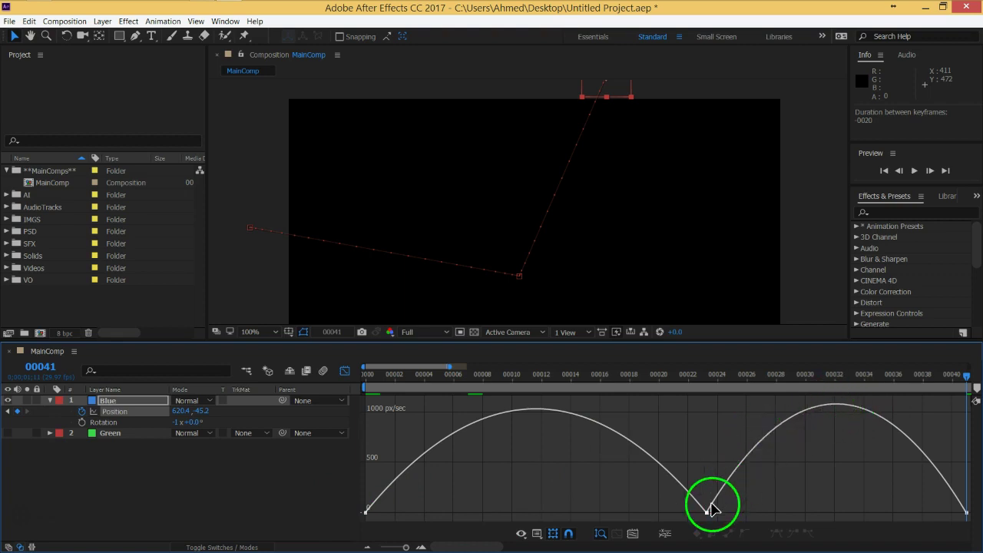
click(368, 512)
click(366, 513)
shift+click(707, 513)
shift+click(966, 513)
click(966, 512)
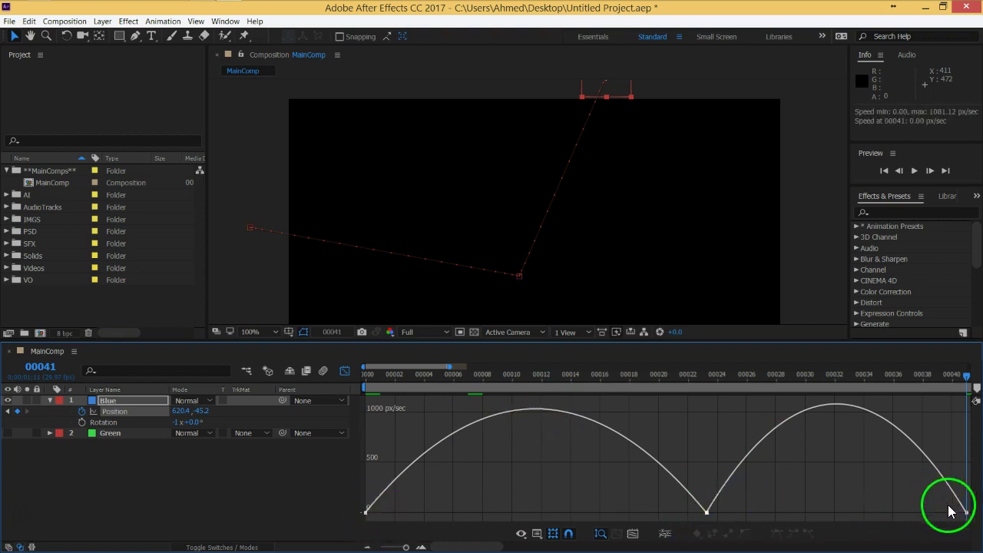
click(495, 504)
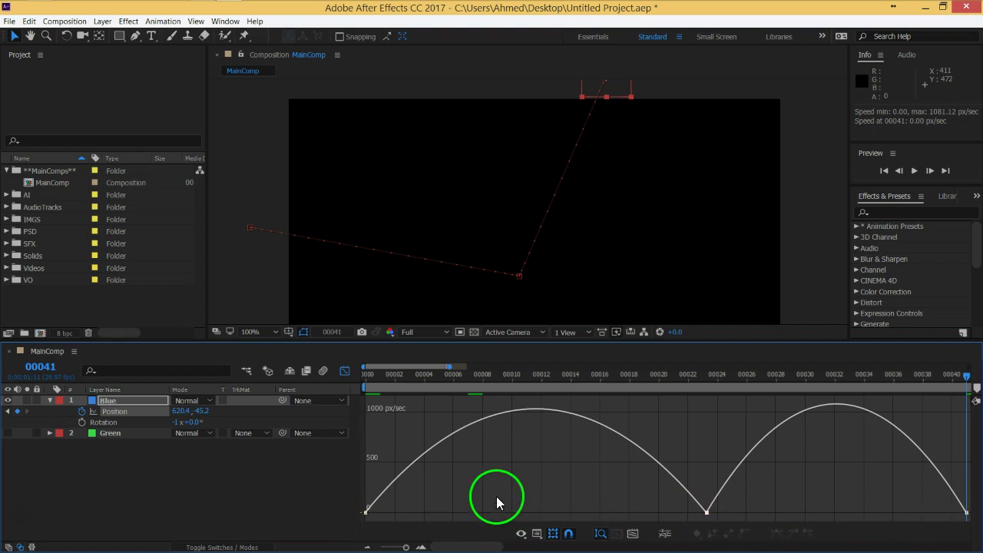
drag(388, 507, 373, 542)
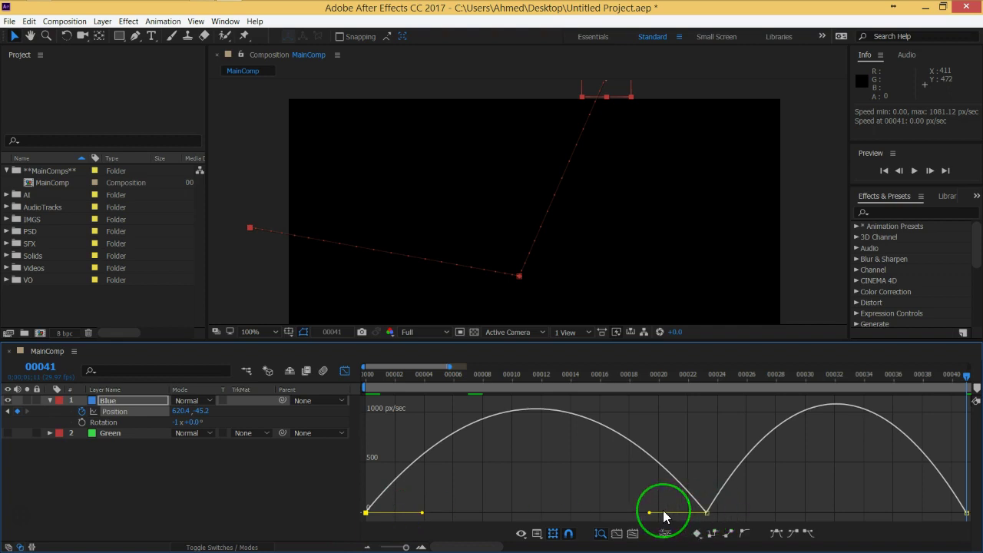
click(703, 514)
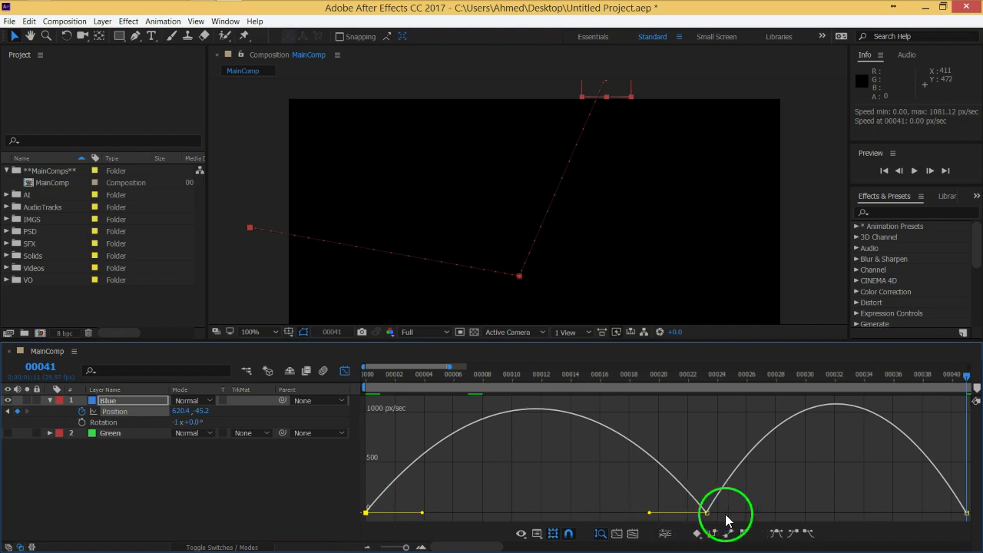
click(407, 517)
click(377, 511)
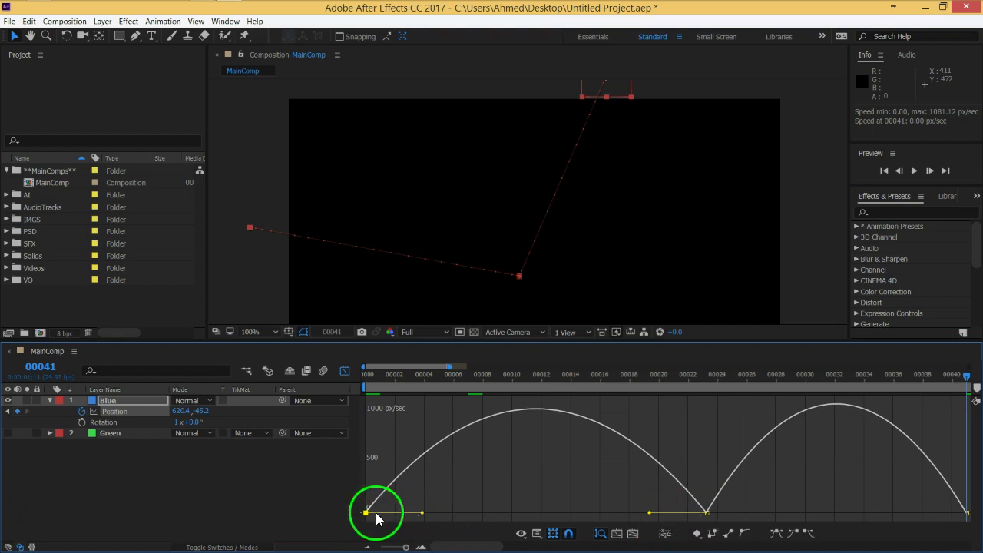
Step: Box-select all three Position keyframes in the speed graph to reveal their influence handles
drag(403, 503, 363, 524)
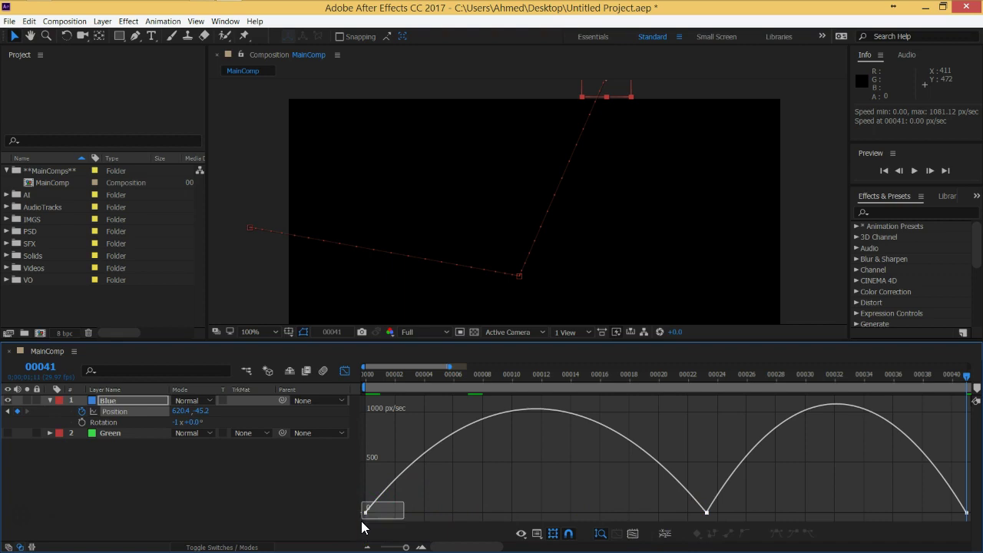
mouse_move(362, 525)
mouse_down()
mouse_move(484, 499)
mouse_move(367, 521)
mouse_up()
key(ctrl+a)
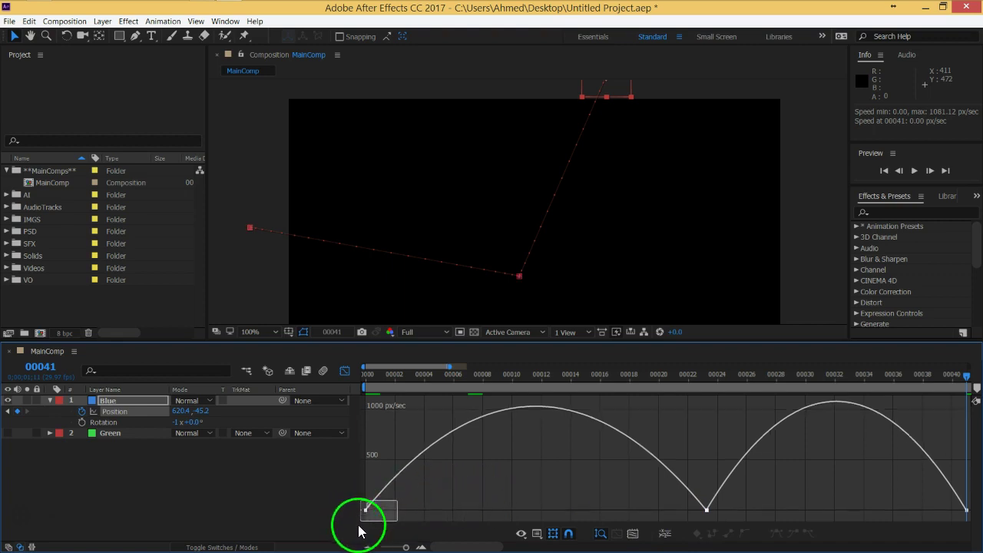
click(722, 515)
click(704, 513)
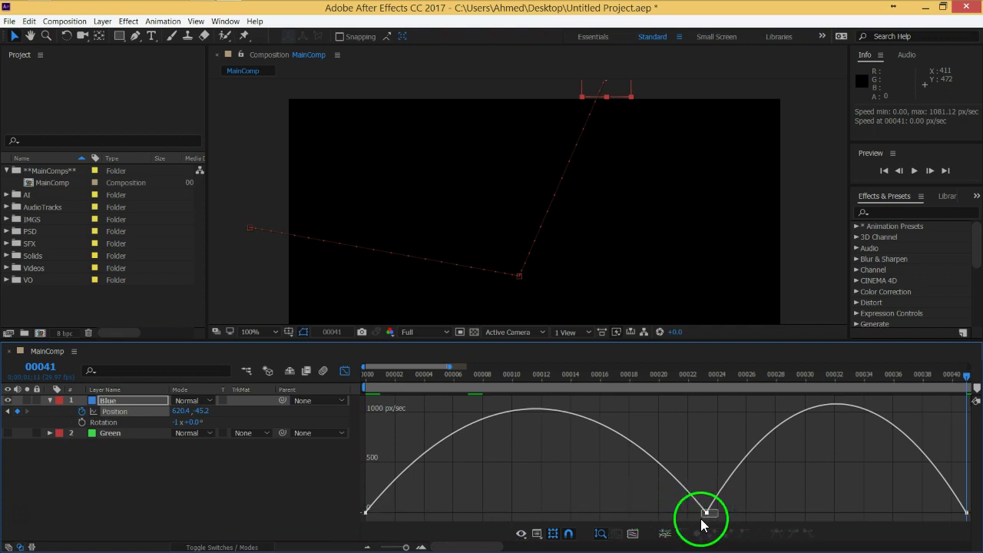
drag(624, 526, 726, 514)
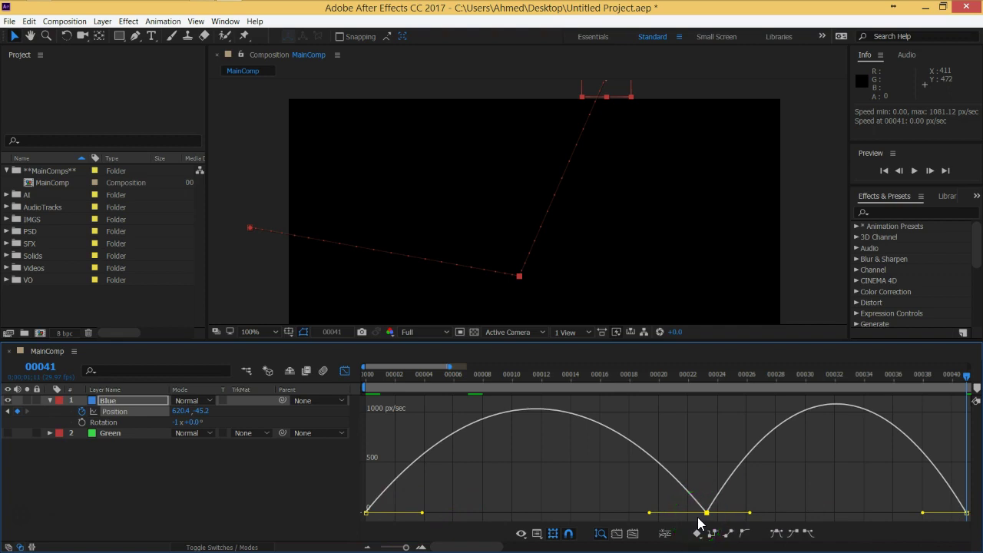
click(845, 491)
drag(926, 498, 973, 527)
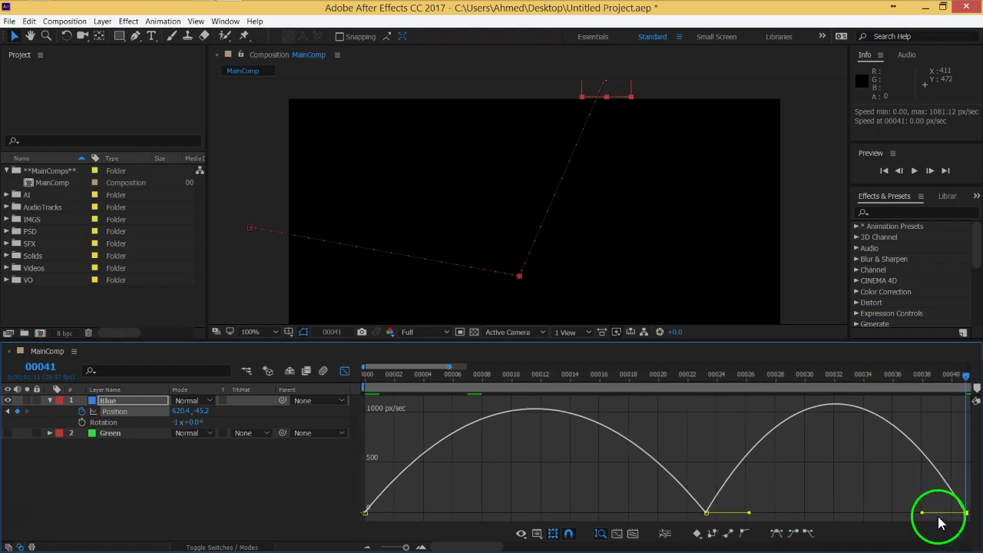
click(574, 498)
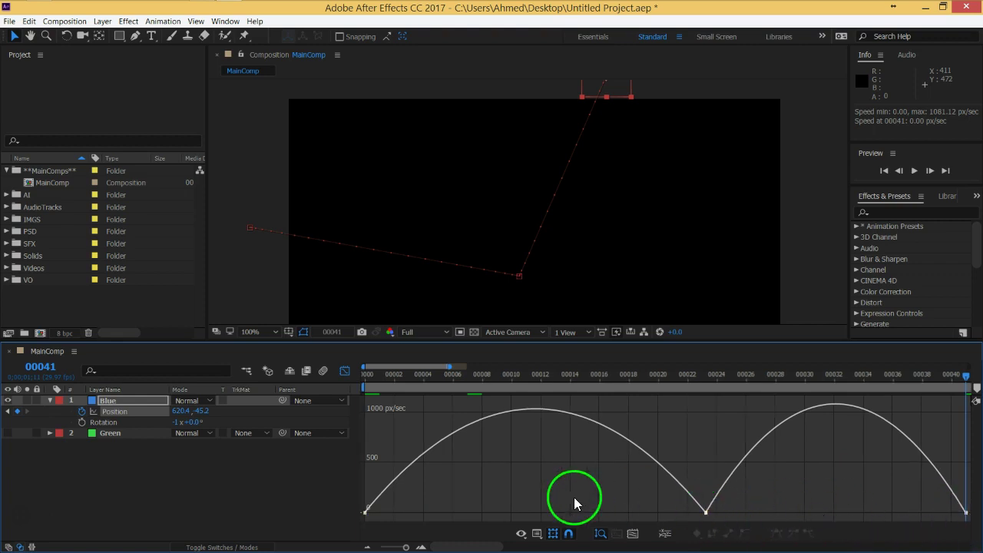
drag(427, 501, 375, 521)
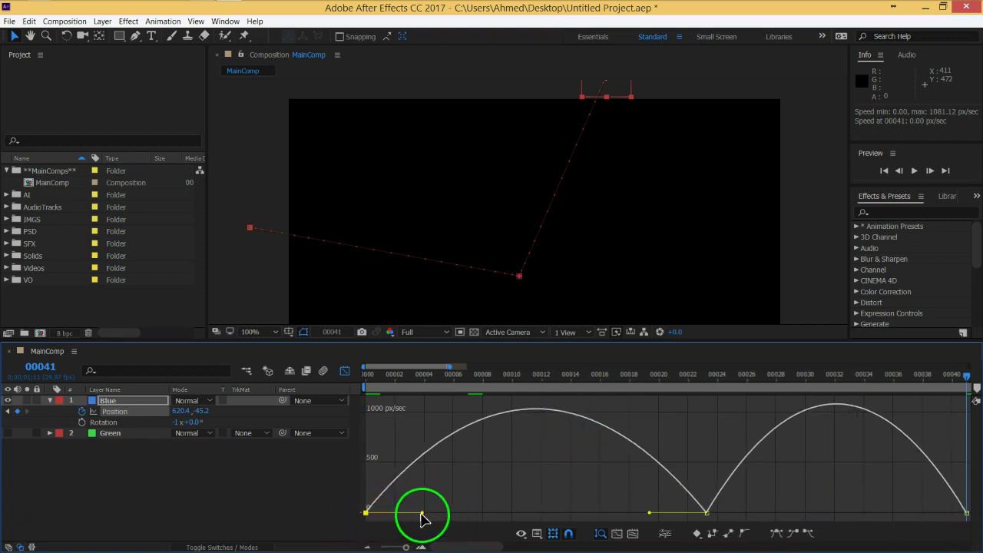
mouse_move(527, 406)
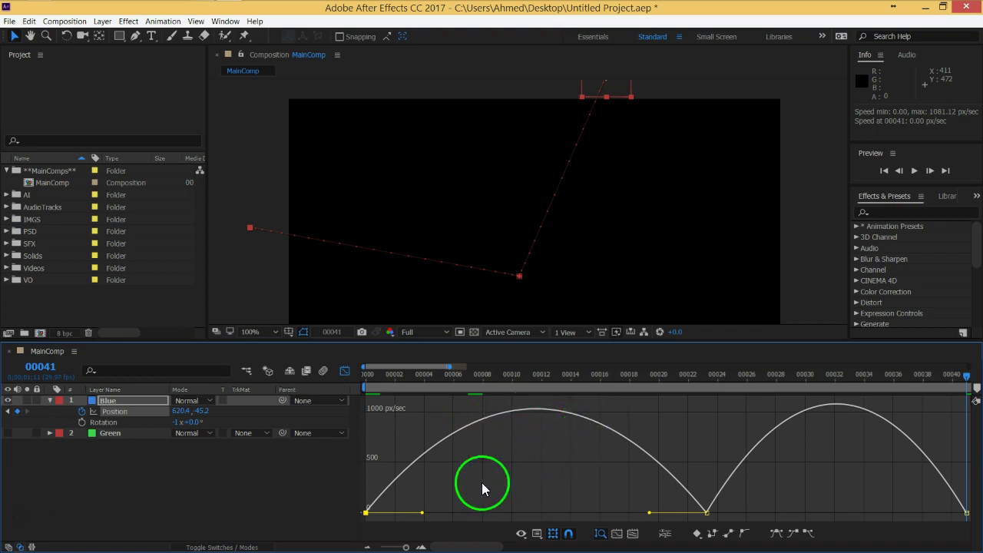
Step: Set first keyframe influence to about 30% and middle keyframe incoming influence to about 51%
drag(423, 514, 396, 523)
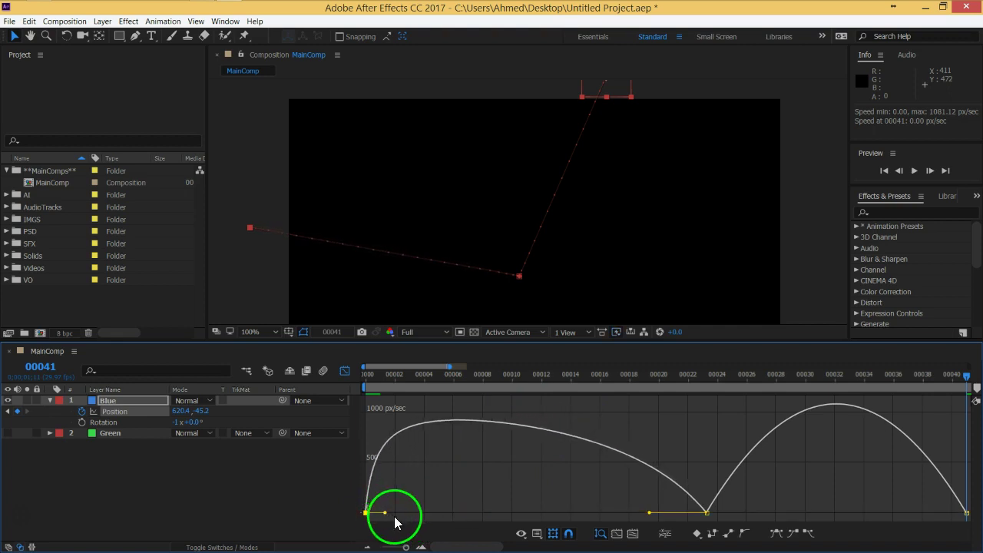
drag(385, 513, 381, 514)
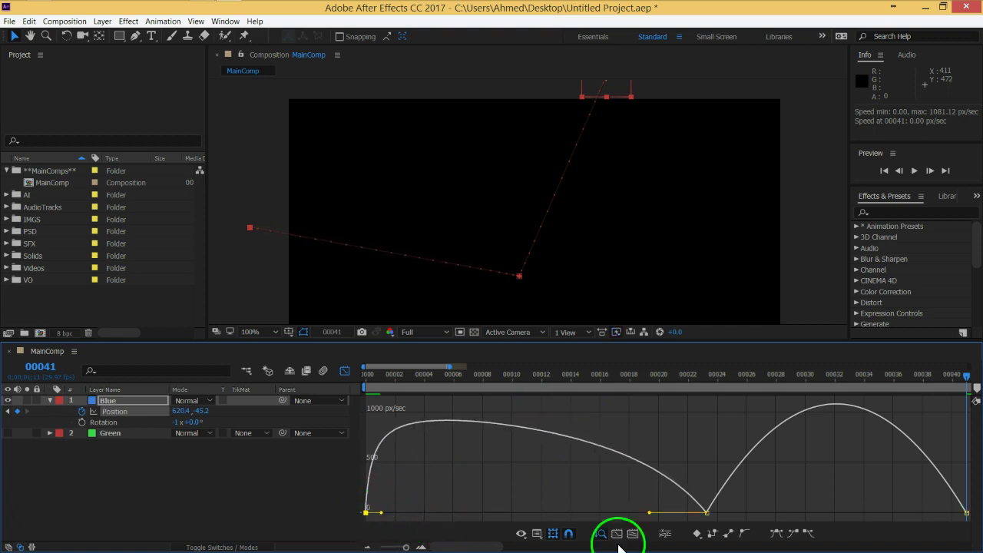
drag(649, 514, 580, 521)
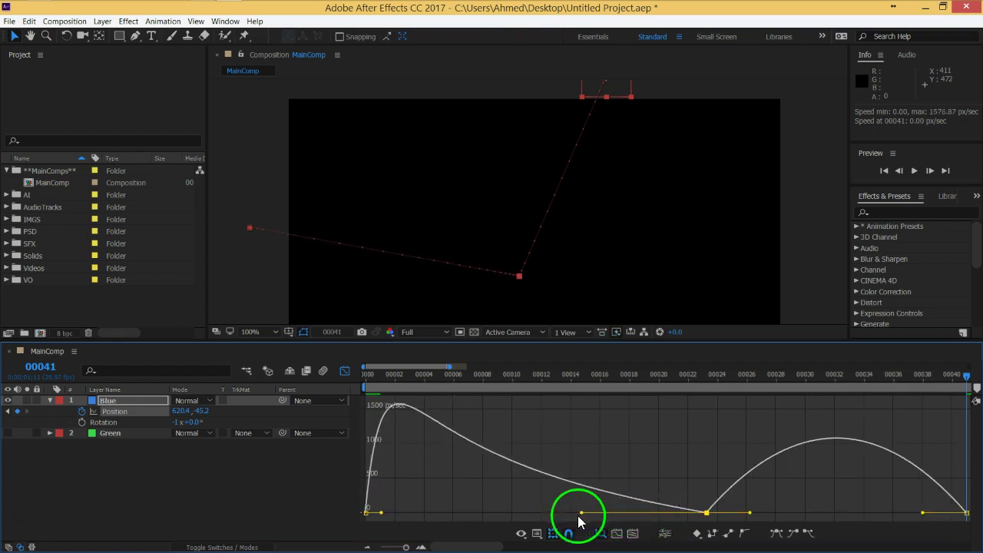
click(344, 375)
drag(406, 547, 386, 547)
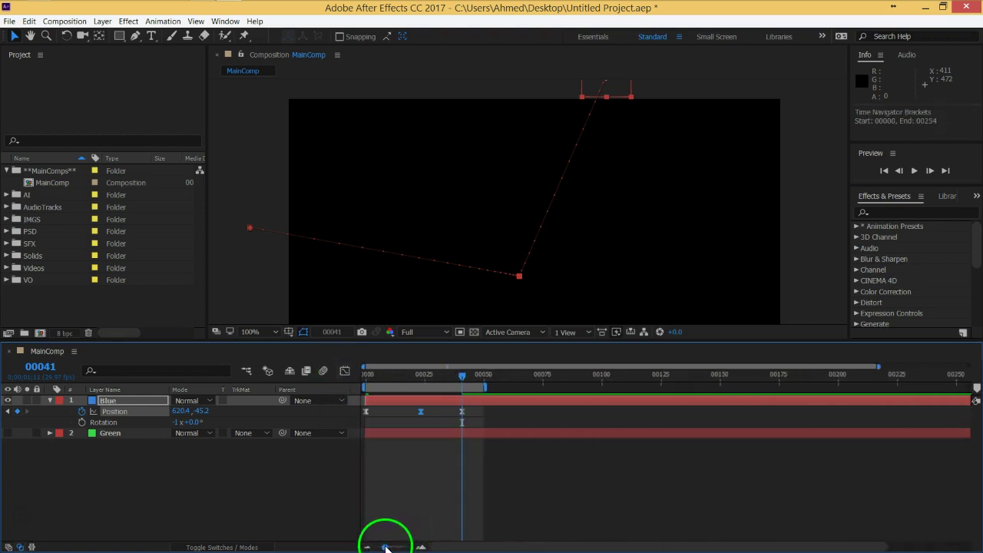
key(space)
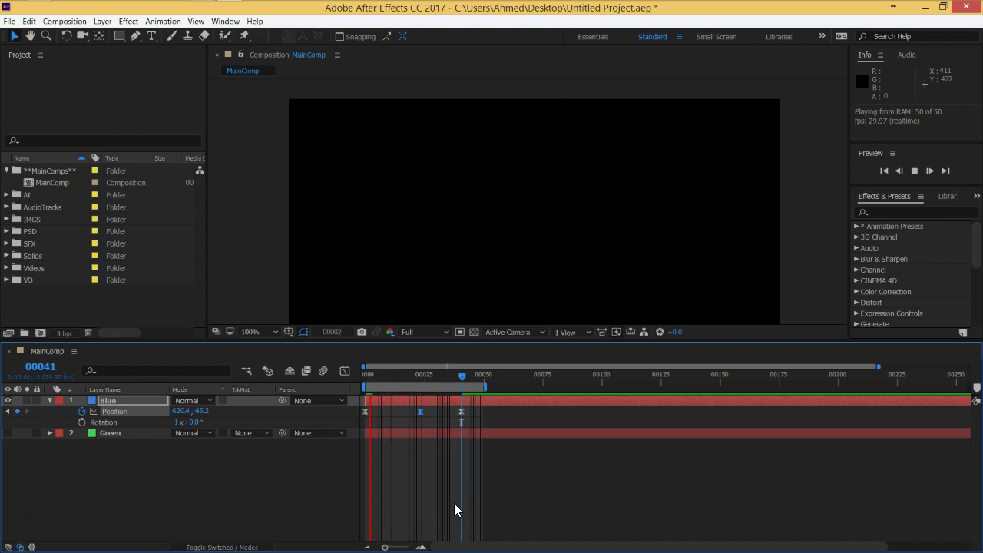
key(space)
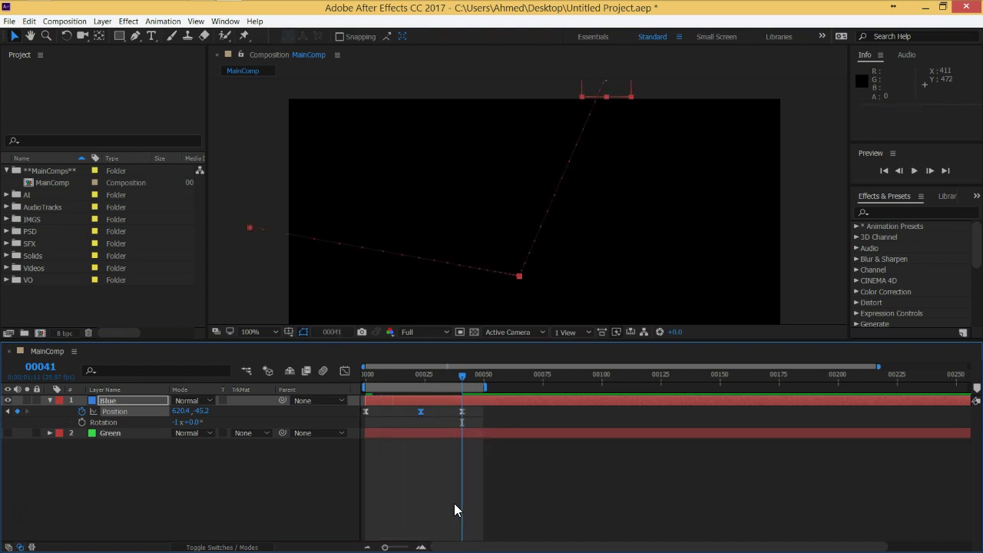
Step: Set the middle keyframe's outgoing influence to about 68% and the last keyframe's incoming to about 23%
click(344, 371)
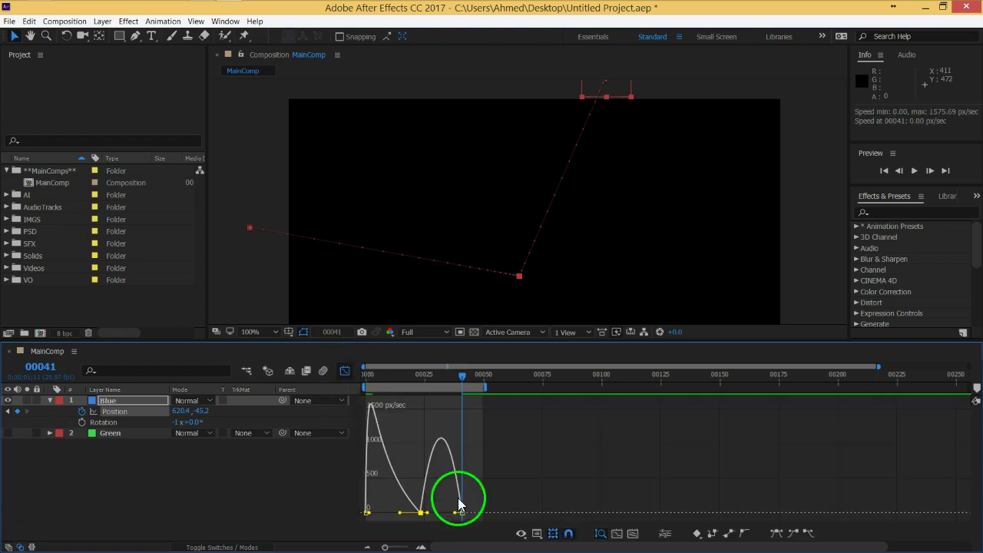
click(633, 533)
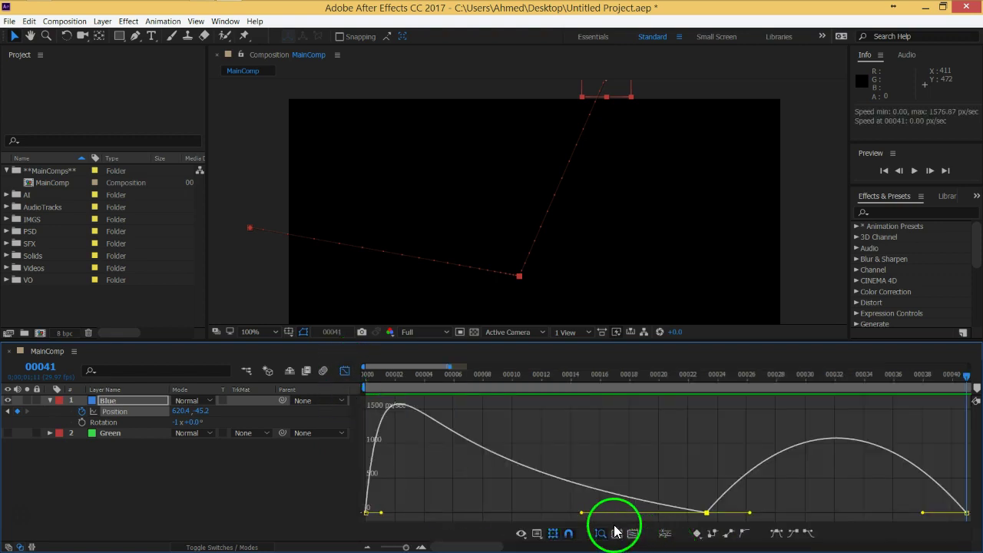
click(367, 517)
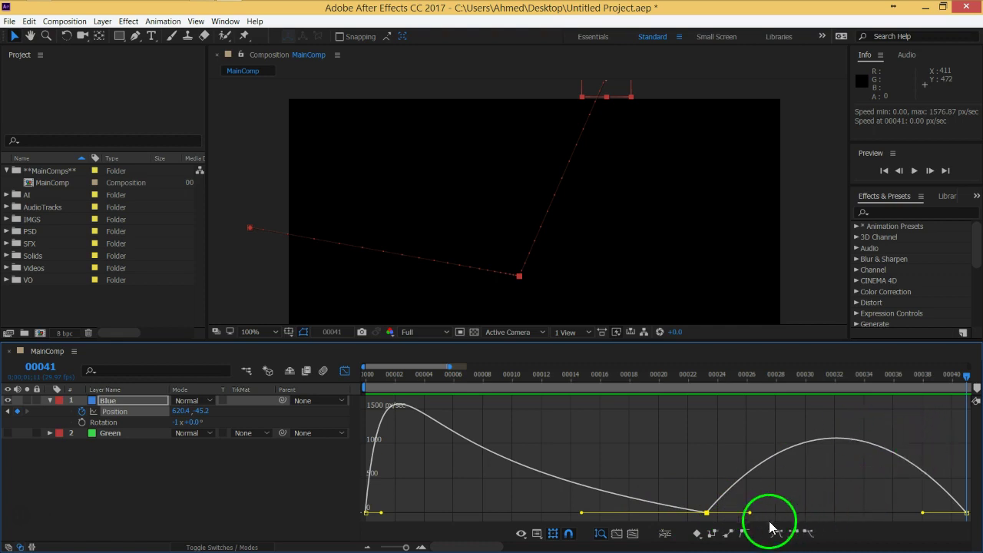
drag(749, 512, 804, 516)
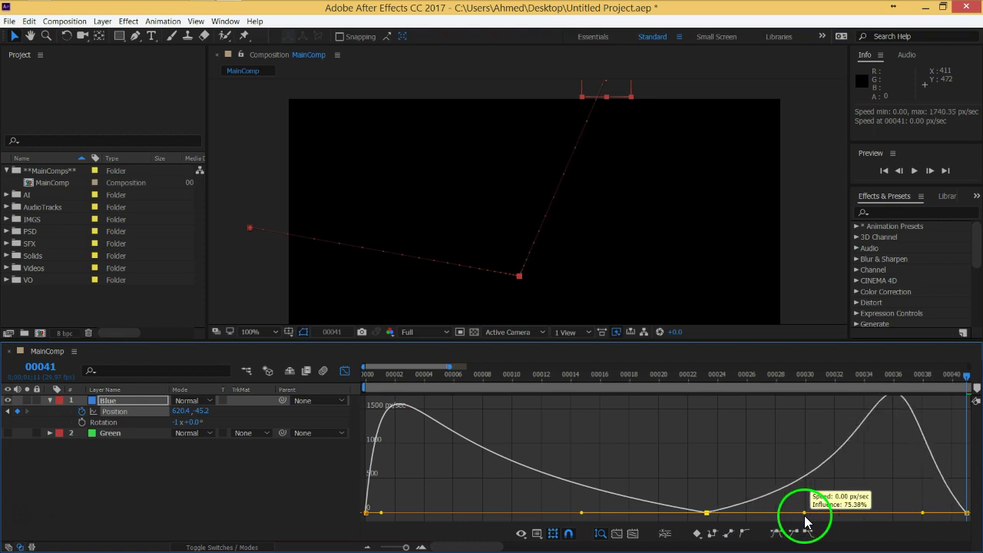
drag(923, 514, 937, 520)
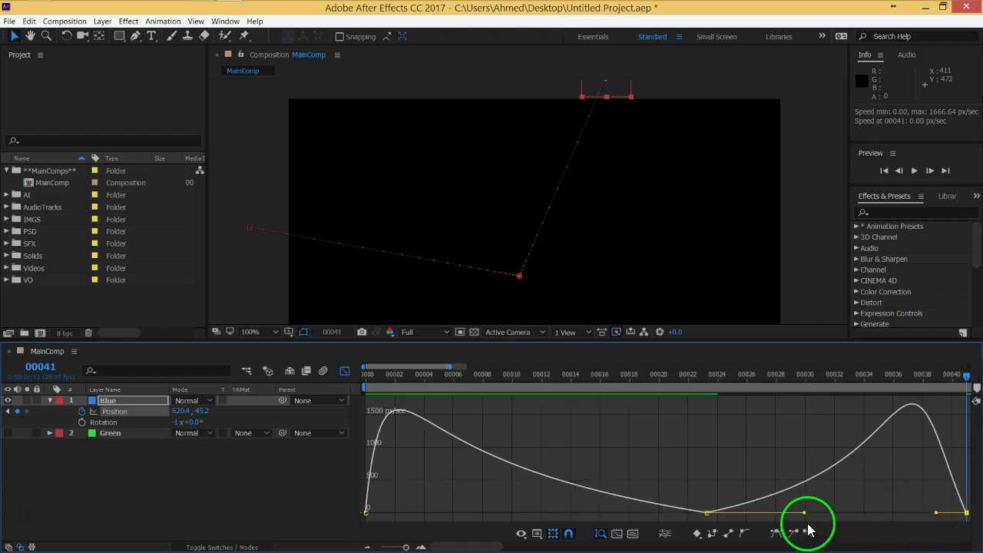
click(706, 512)
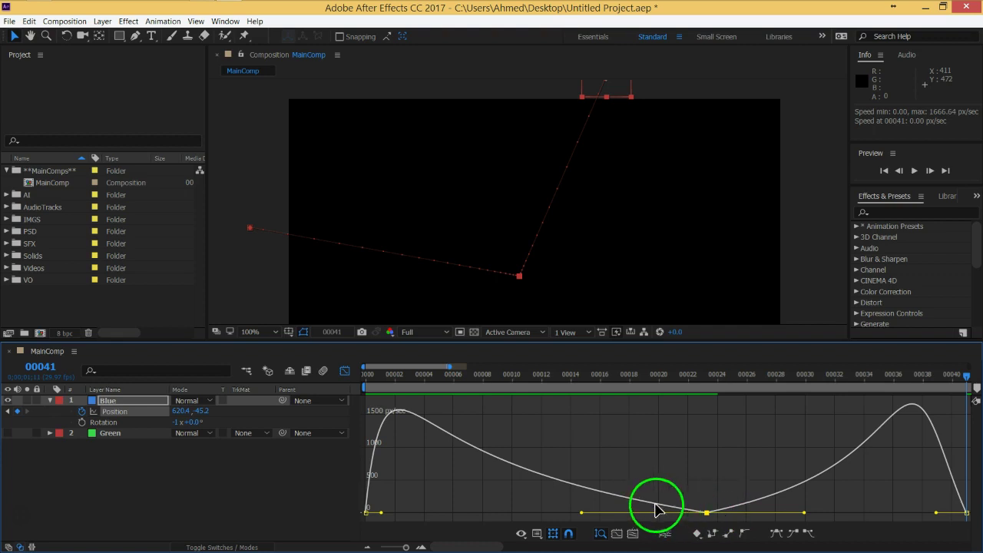
Step: Return to the layer bar timeline, zoom it out, deselect the layer, and preview the animation
click(345, 371)
drag(406, 547, 392, 547)
click(429, 513)
click(488, 485)
key(space)
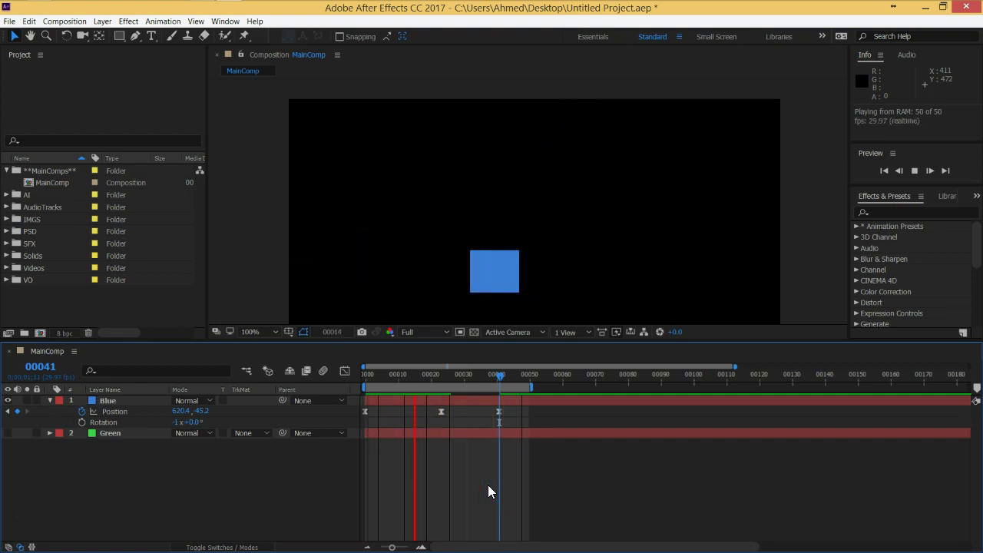
Step: Stop the preview playback of the Blue square's motion
click(399, 413)
click(344, 372)
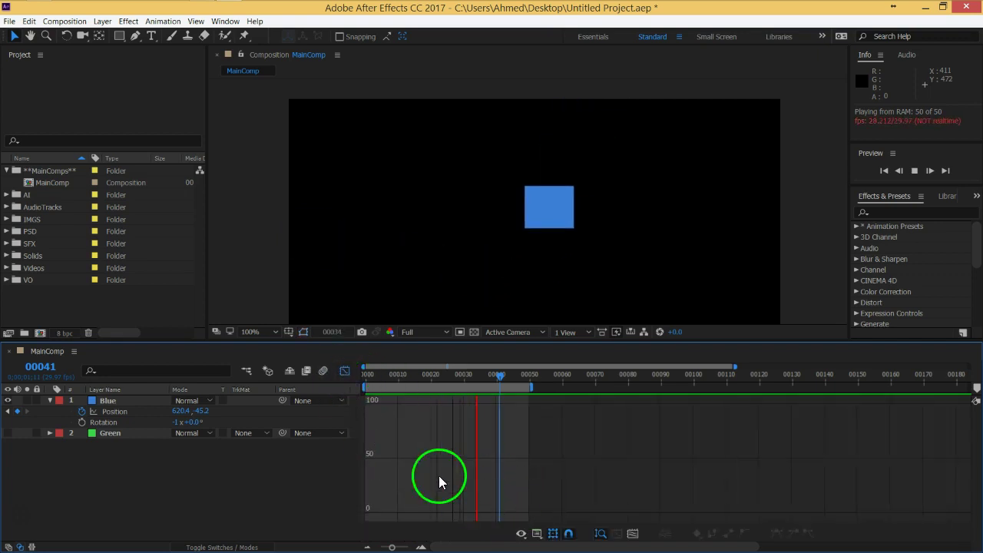
click(344, 372)
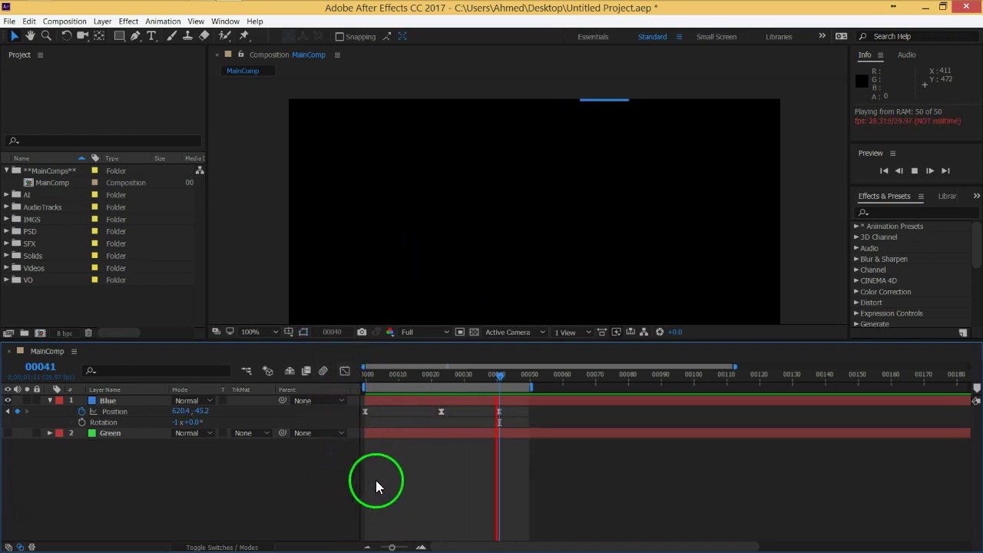
click(374, 450)
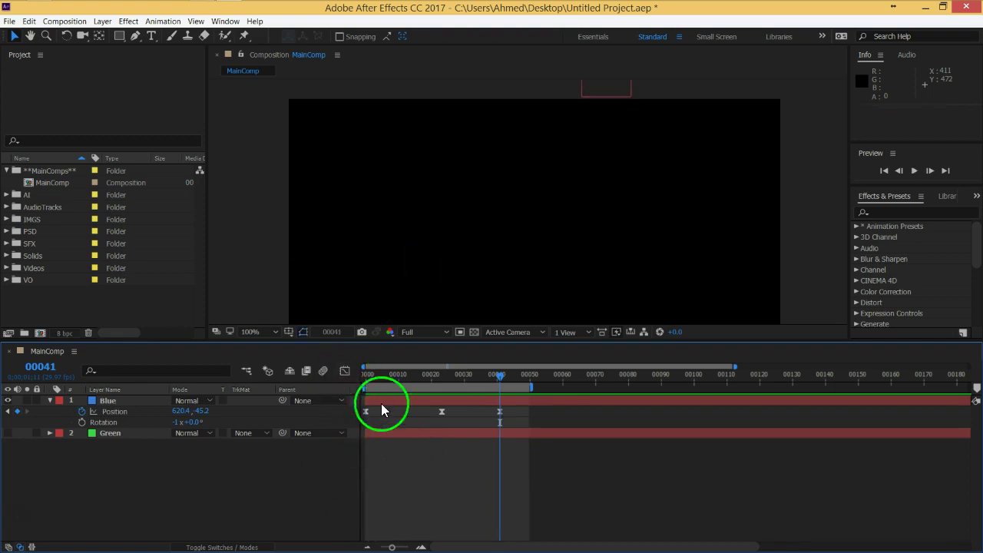
Step: Select all three Position keyframes and fit their speed curve in the Graph Editor
drag(517, 412, 525, 415)
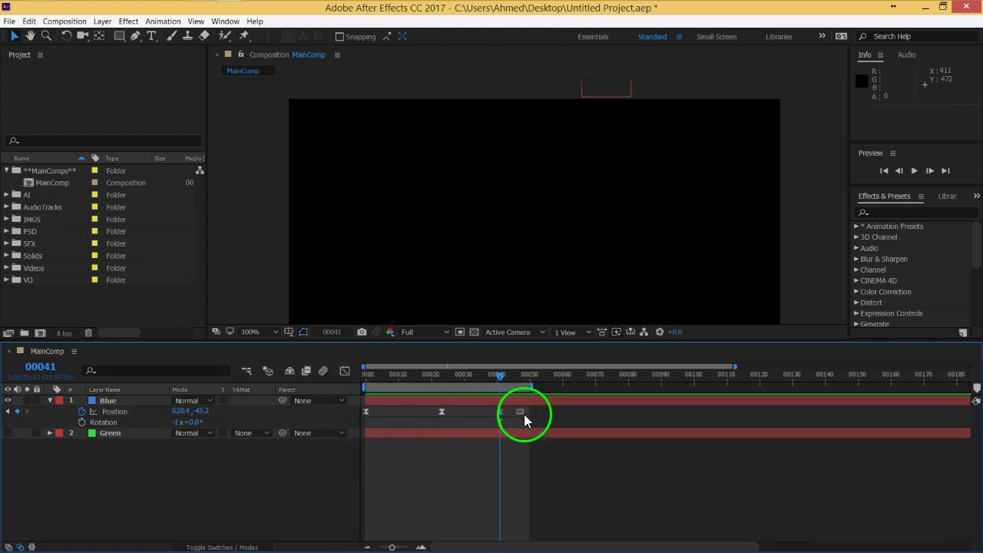
click(346, 371)
click(346, 374)
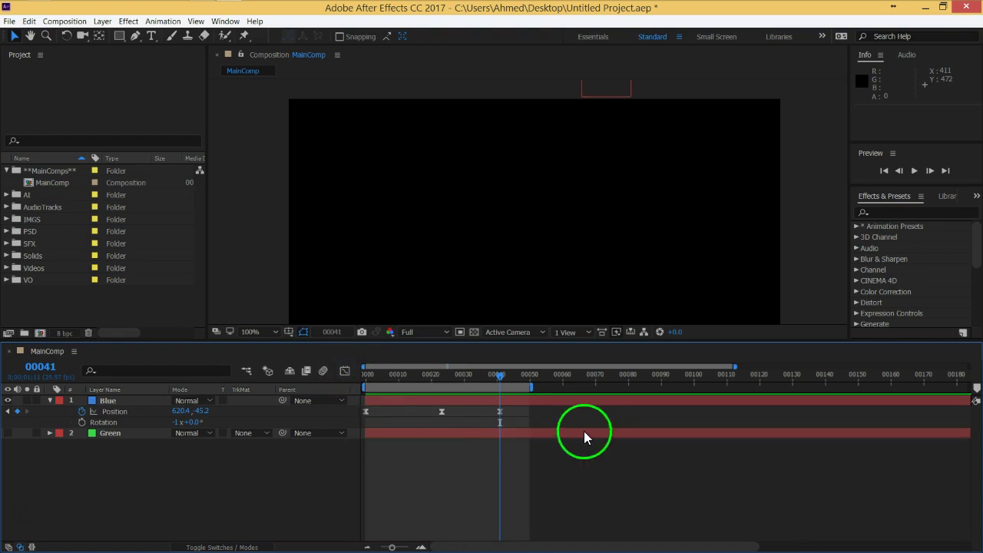
drag(541, 426, 362, 407)
click(345, 372)
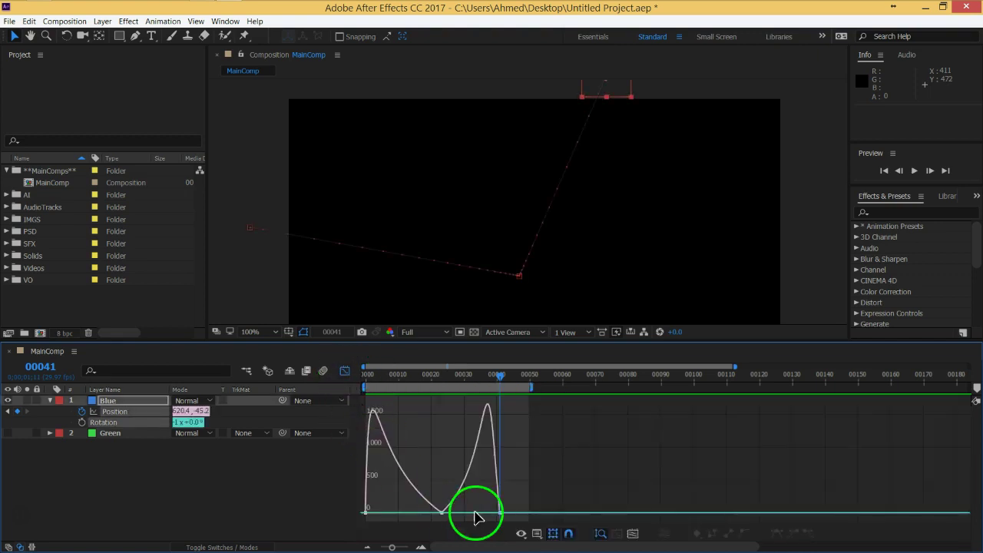
click(632, 534)
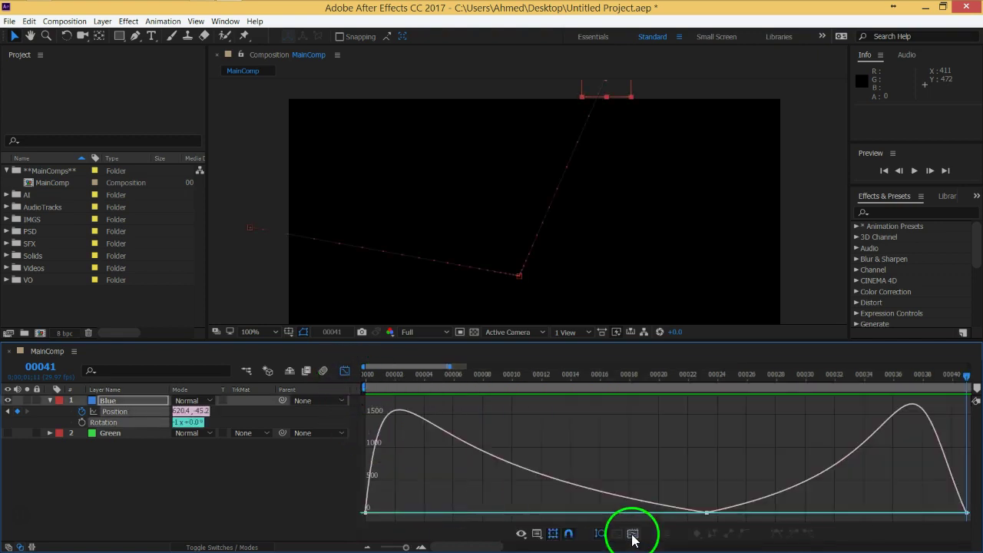
Step: Select and then deselect the keyframes on the fitted speed curve
click(731, 496)
click(832, 501)
click(259, 415)
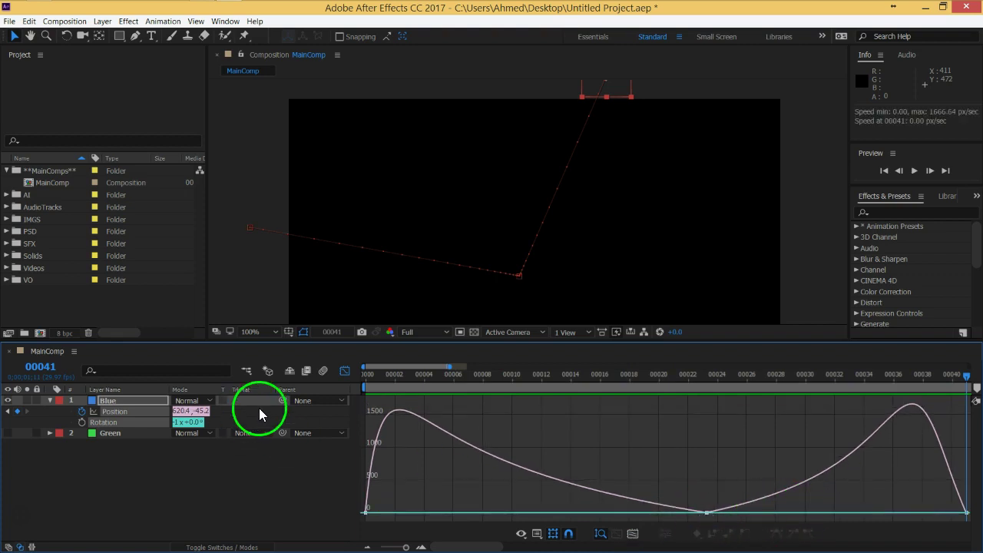
Step: Bring up the Blue layer's Position speed curve after briefly checking the graph options and Rotation
click(538, 534)
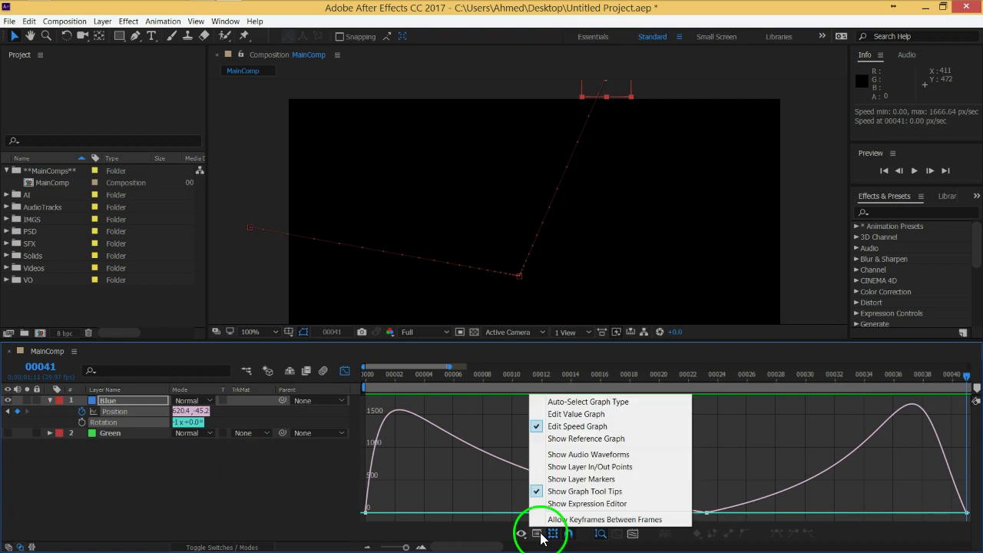
click(265, 498)
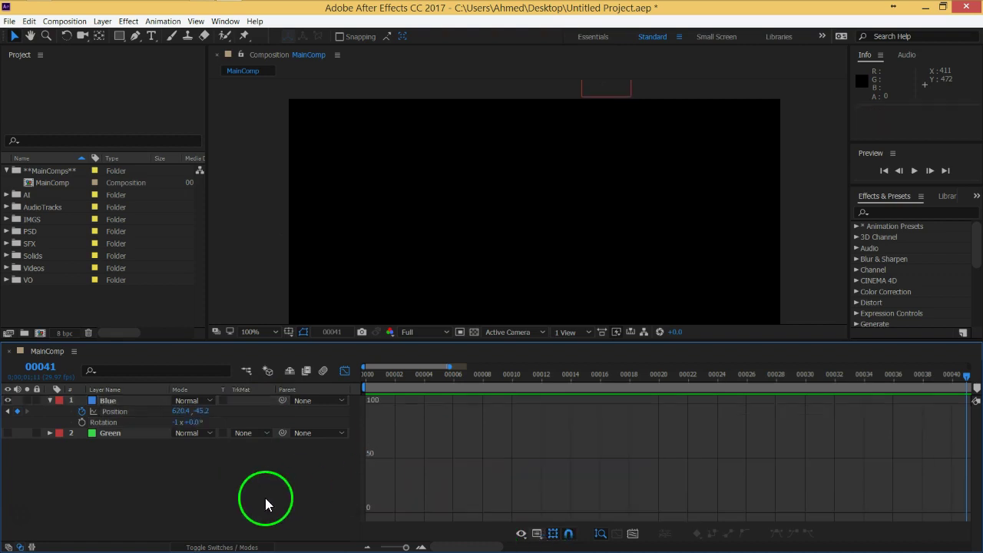
click(126, 419)
click(658, 517)
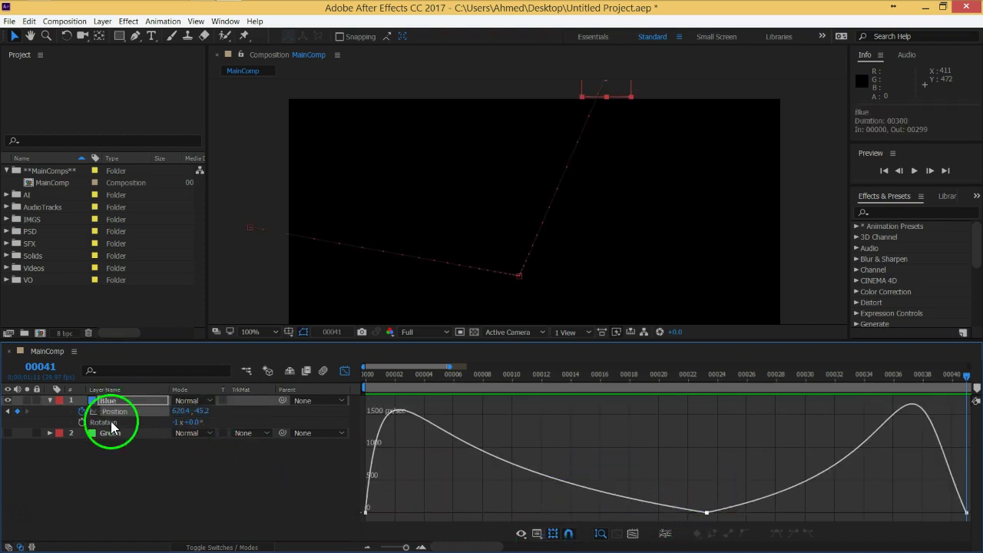
click(111, 423)
click(115, 412)
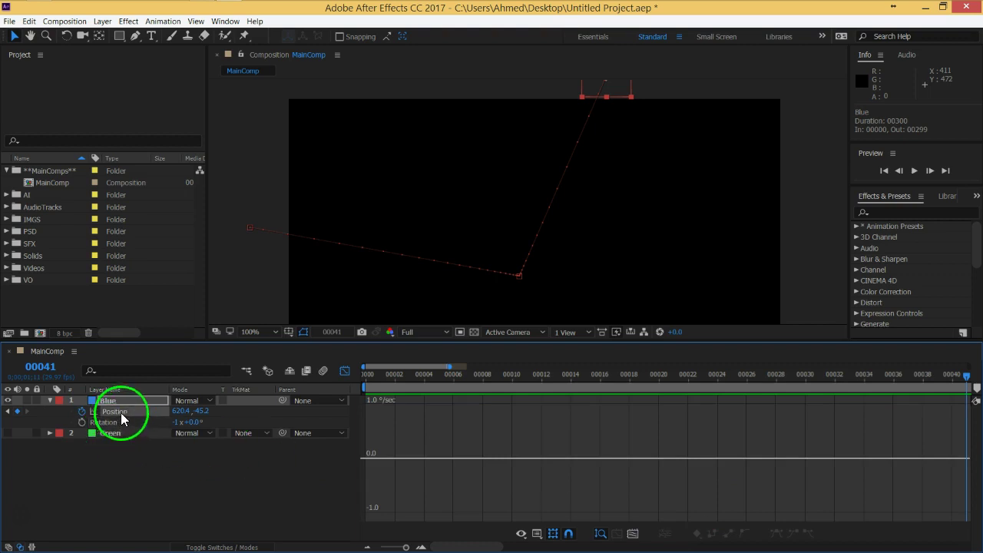
Step: Reshape the middle keyframe's outgoing and last keyframe's incoming influence handles
drag(696, 522, 695, 521)
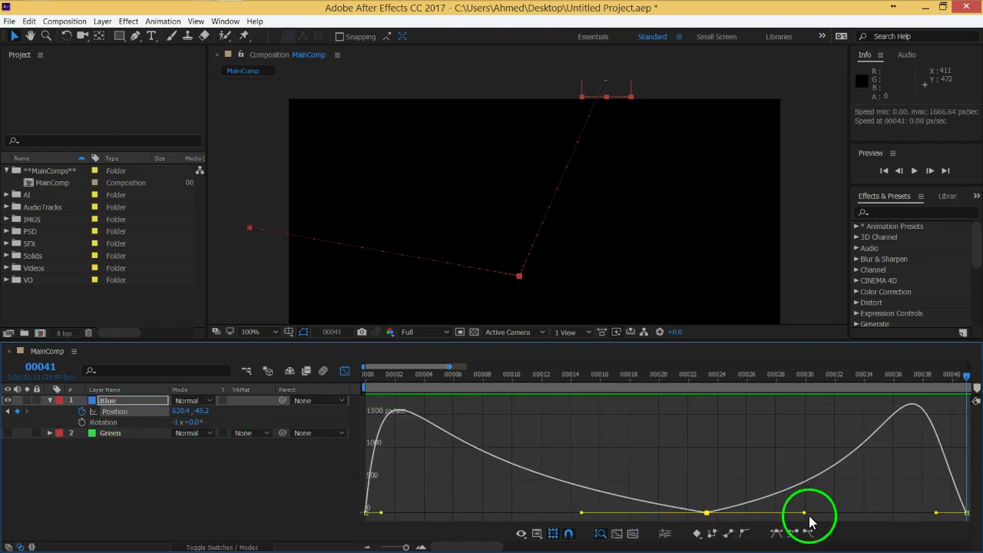
drag(807, 520, 734, 519)
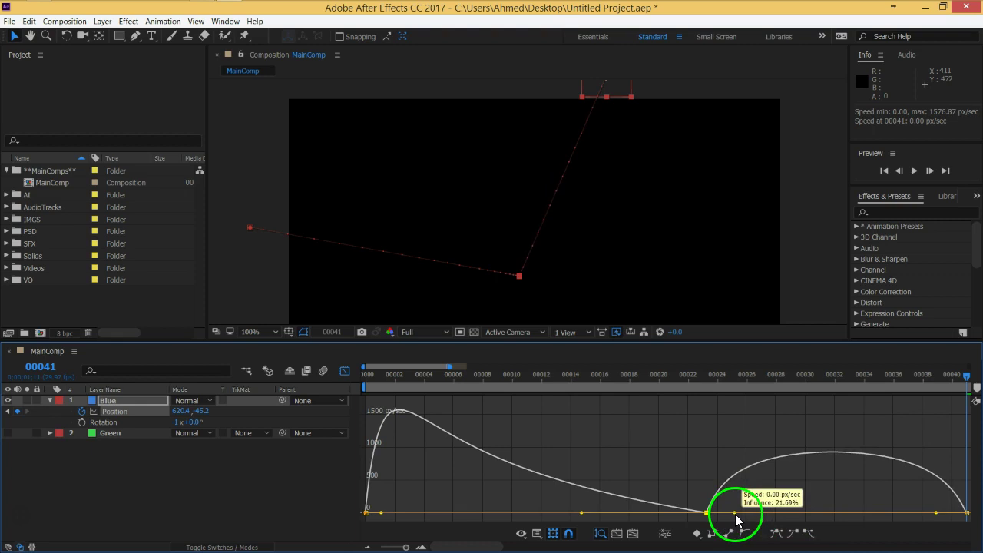
drag(935, 521, 839, 519)
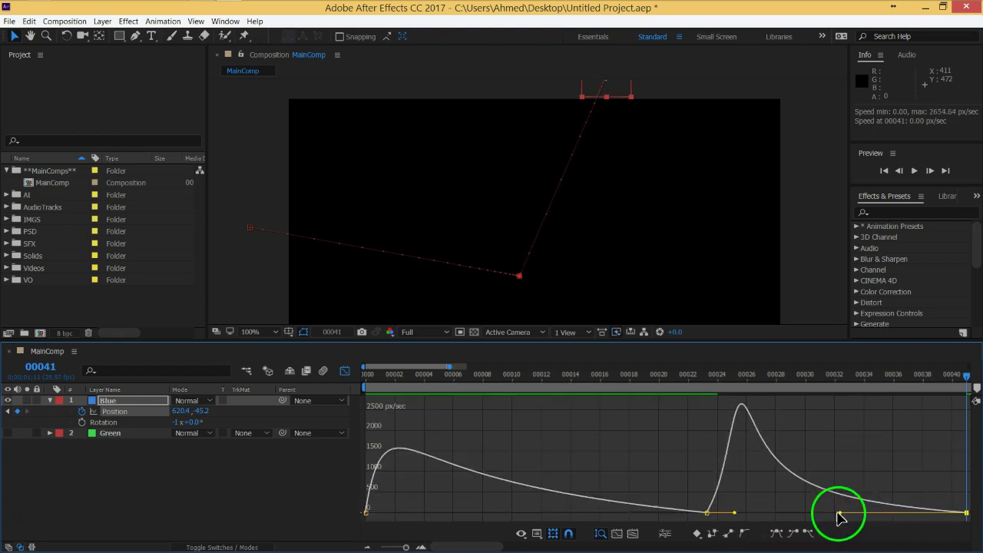
Step: Return to layer bars and zoom the timeline out to show keyframes through frame 41
click(348, 374)
drag(406, 547, 385, 547)
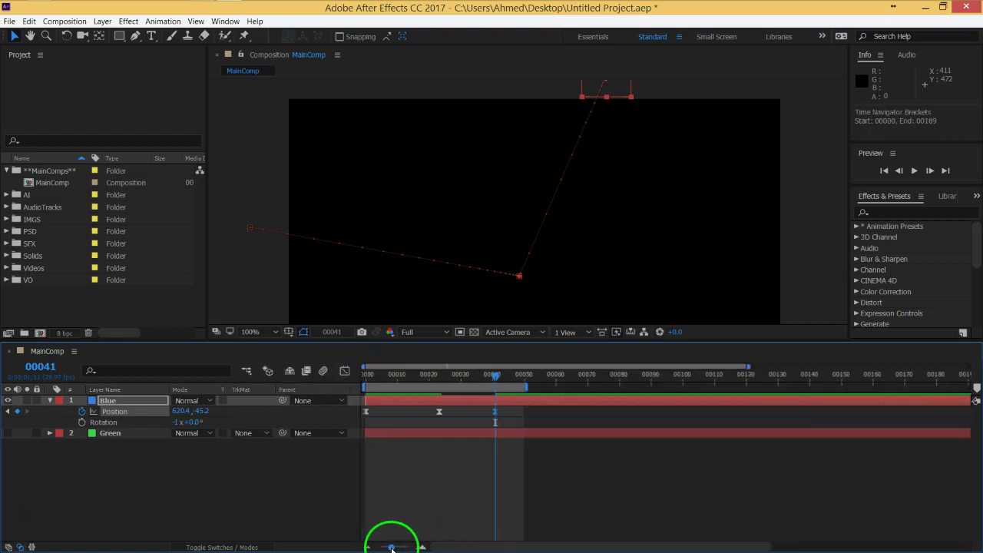
click(316, 525)
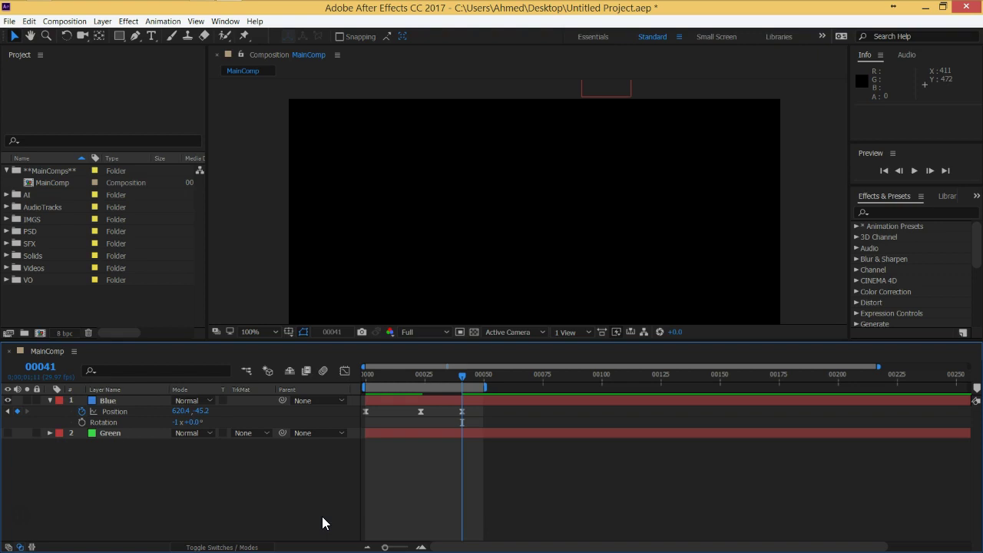
key(space)
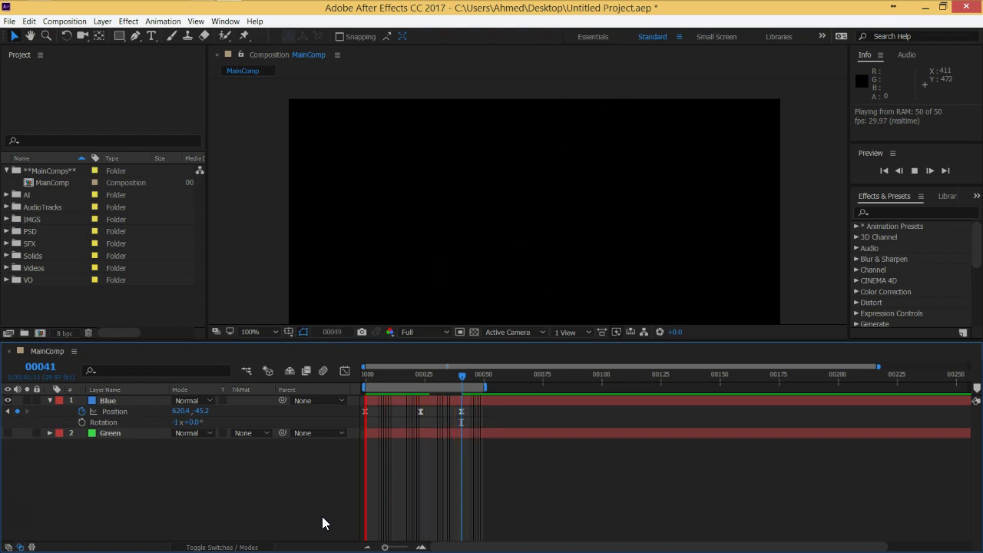
key(space)
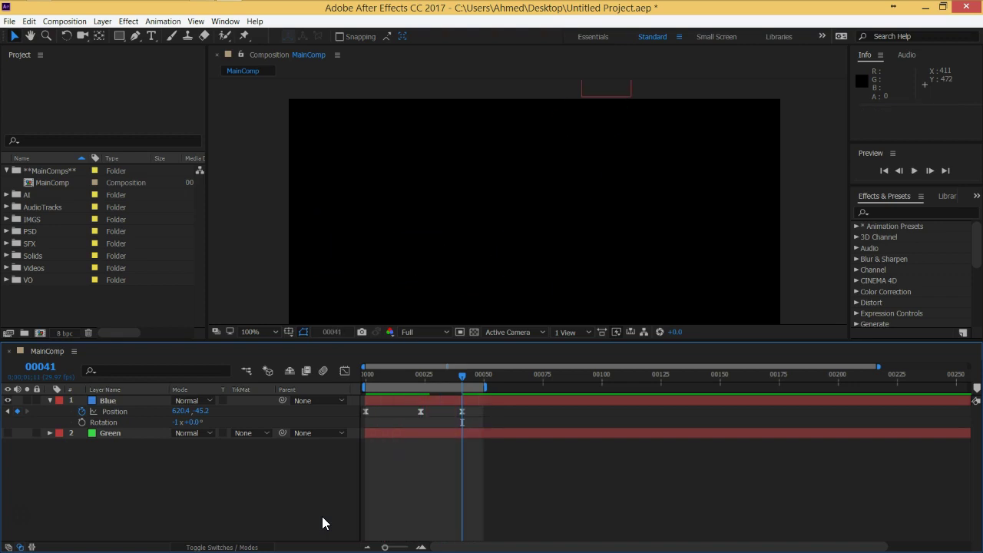
Step: Move to frame 27 and show the Blue layer's Position speed graph fitted to view
drag(463, 377, 429, 377)
click(345, 370)
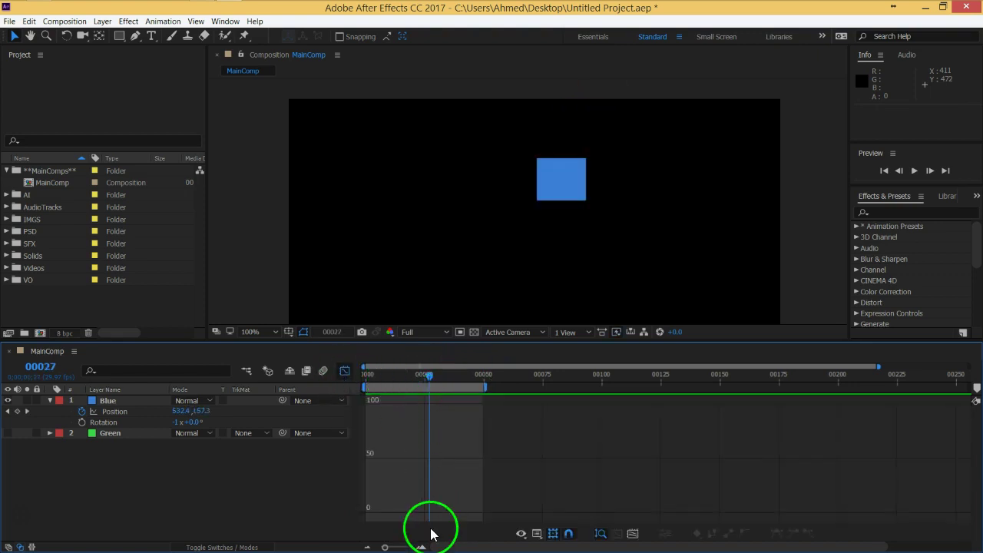
click(143, 417)
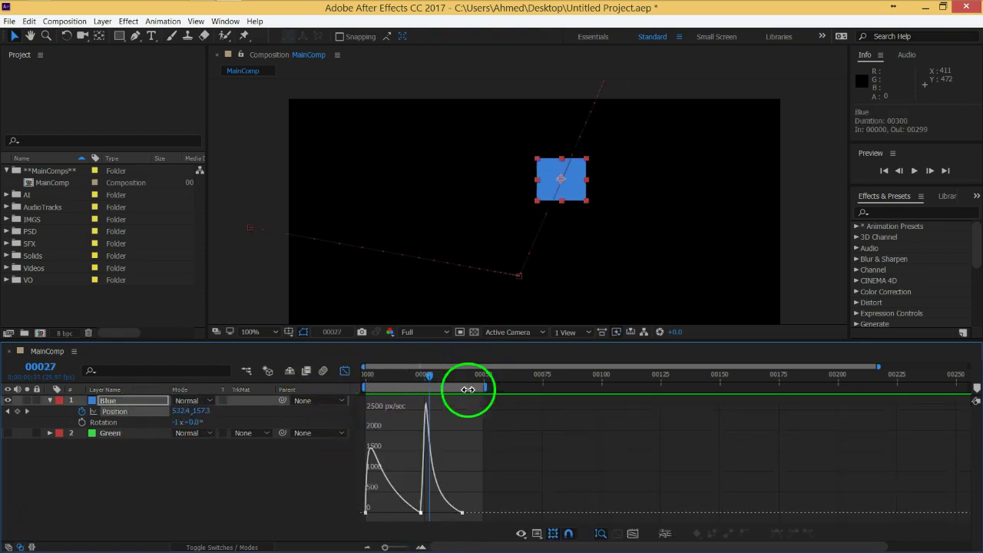
click(633, 536)
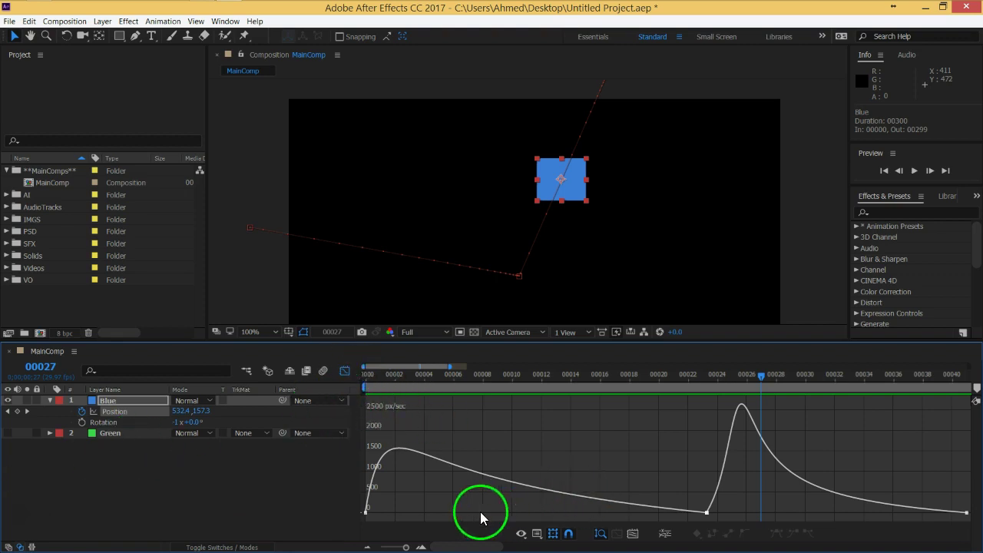
Step: Ease the first keyframe into a gentle bell curve and push the middle keyframe's peak later
drag(422, 490, 307, 530)
drag(380, 510, 470, 517)
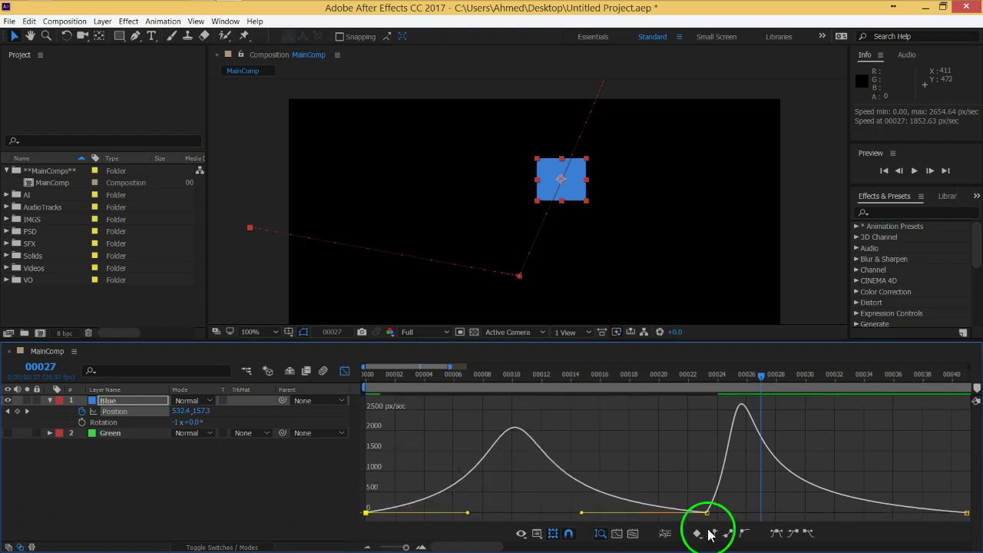
click(707, 513)
drag(734, 517, 768, 461)
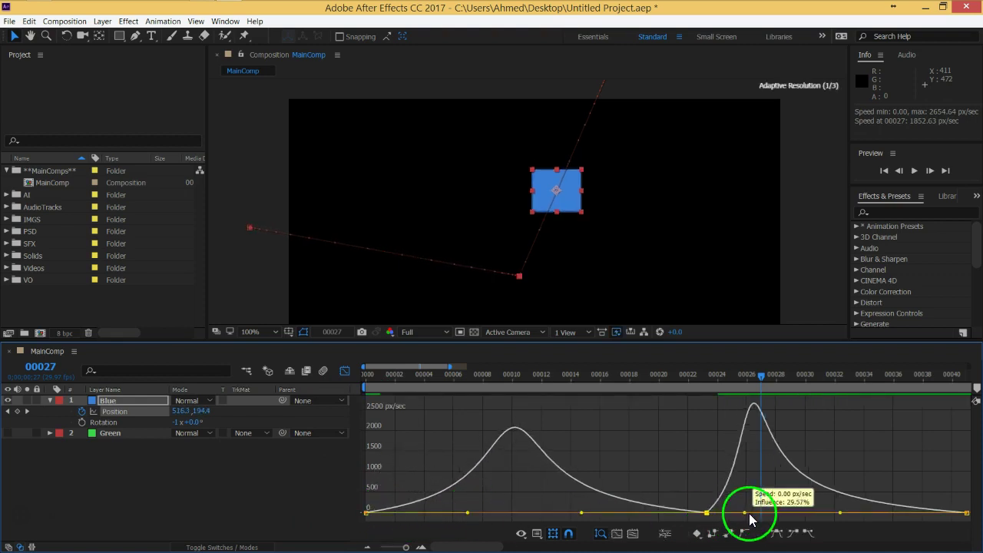
Step: Return to the layer bars and zoom the timeline out
click(344, 372)
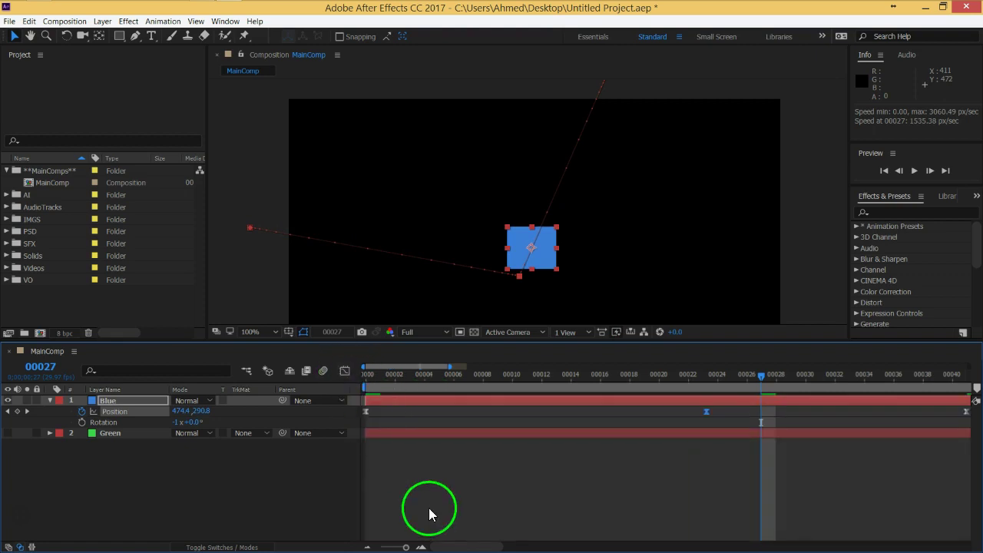
drag(405, 547, 381, 547)
click(391, 443)
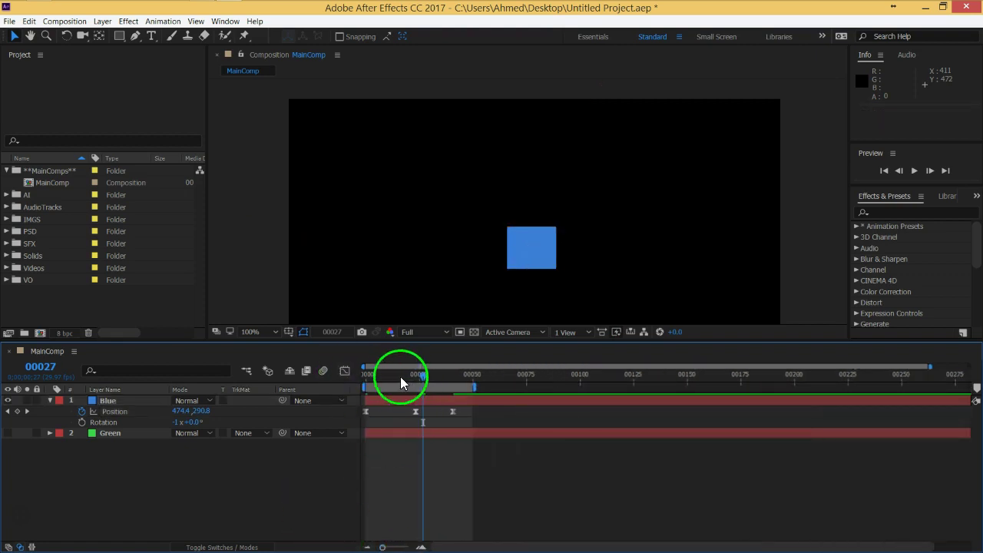
Step: Preview the 50-frame motion, then show the speed graph for all three Position keyframes
key(space)
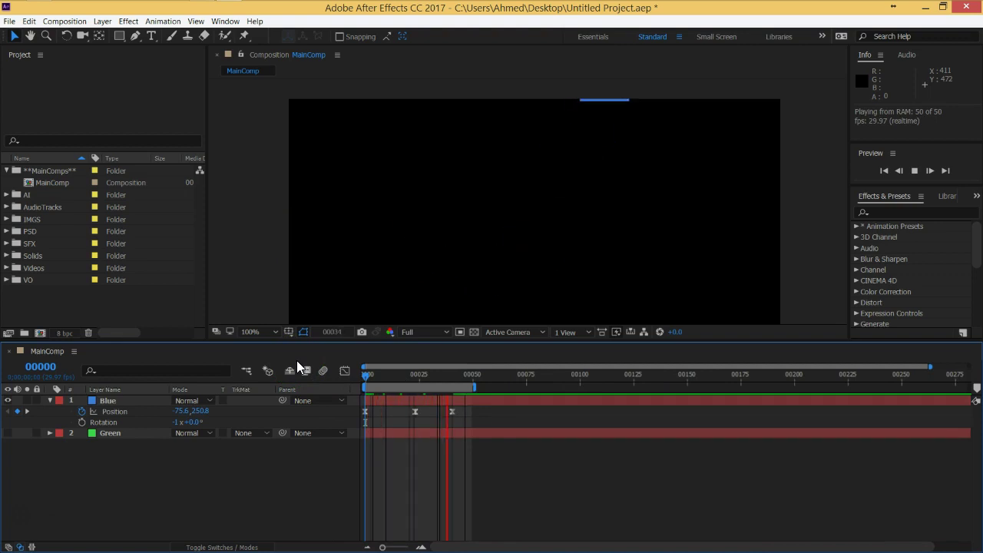
key(space)
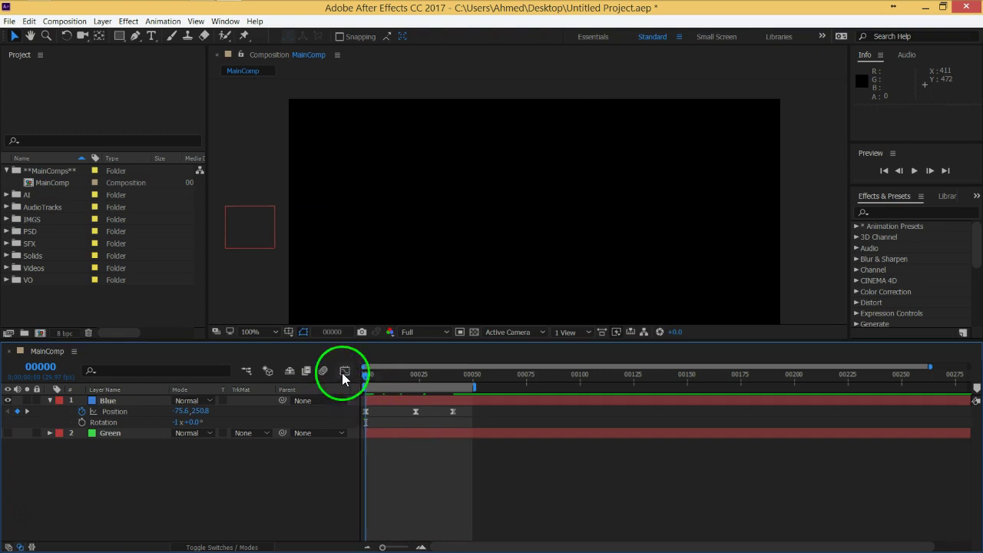
drag(470, 420, 364, 420)
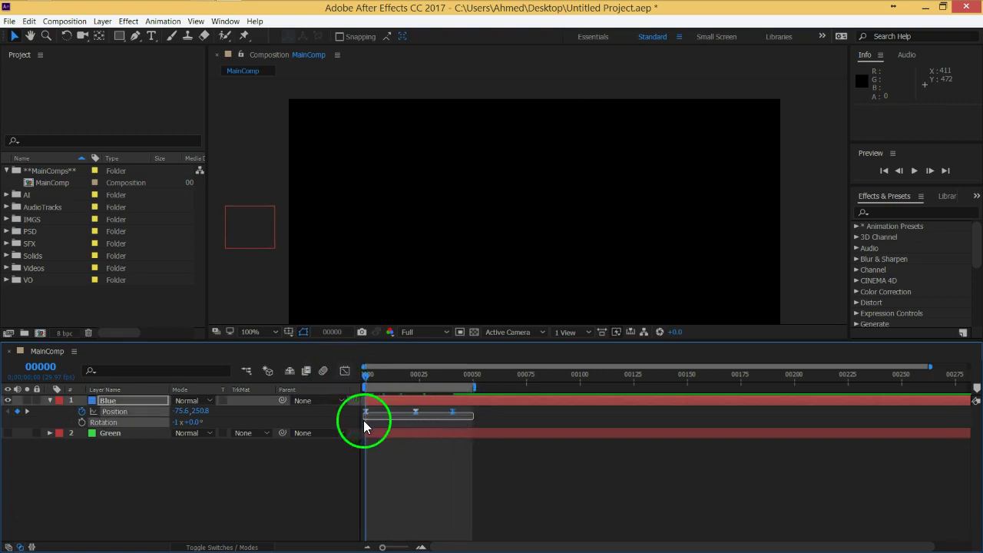
click(345, 371)
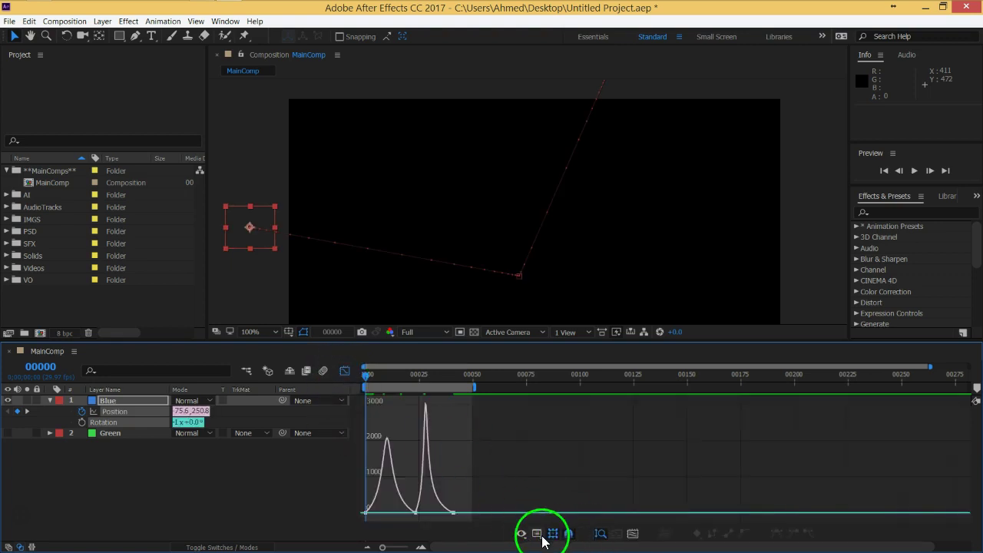
Step: Switch to the Edit Value Graph showing Position X and Y curves fitted to view
click(539, 533)
click(553, 415)
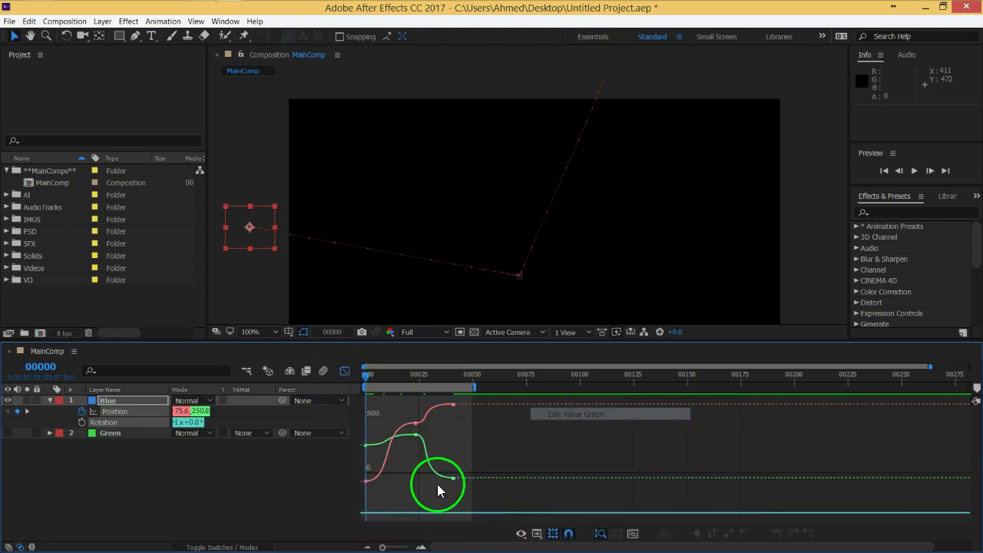
click(202, 482)
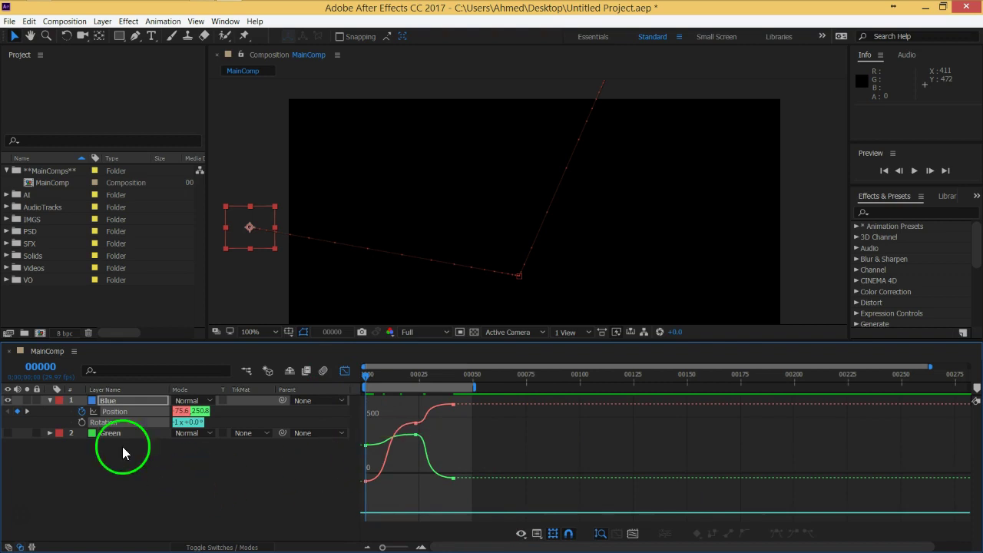
click(121, 416)
drag(414, 440, 443, 411)
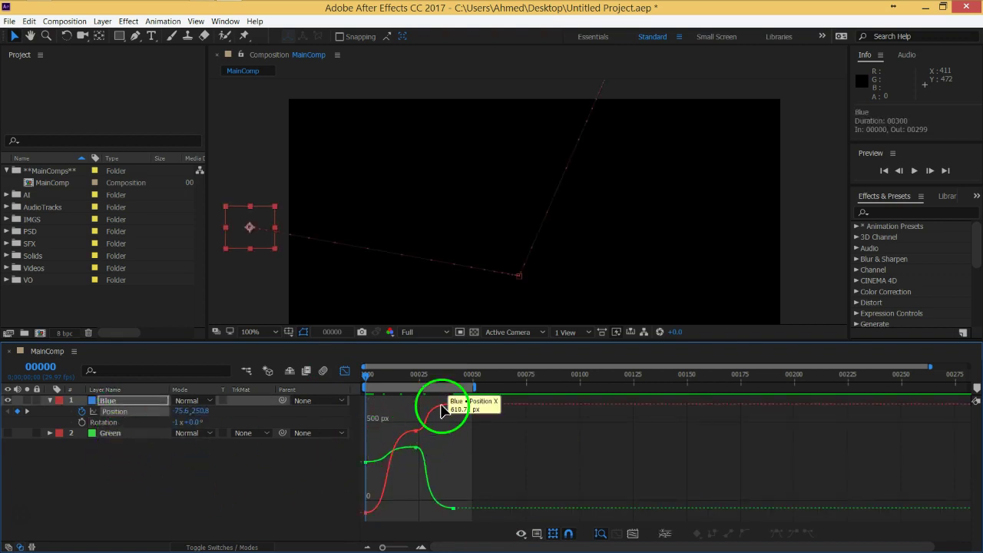
click(632, 536)
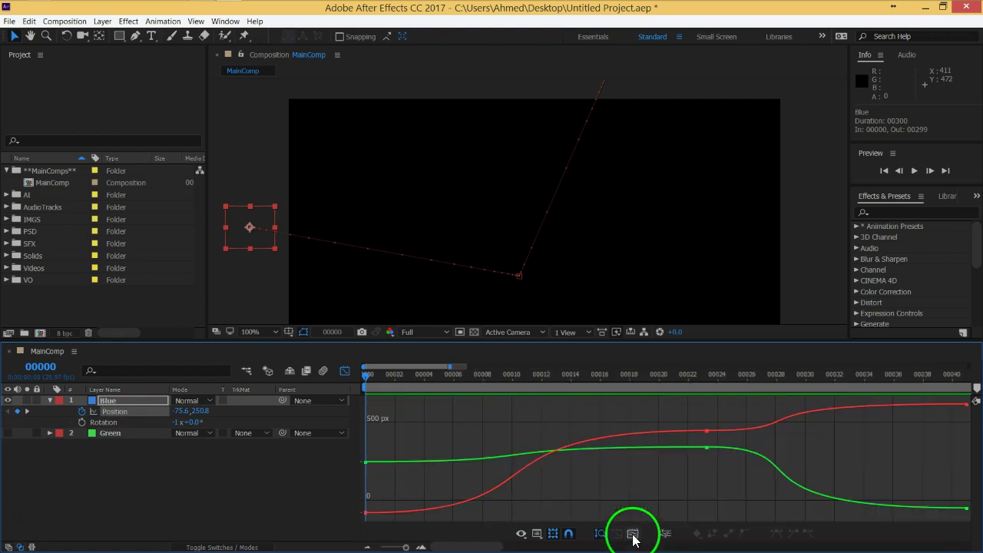
Step: Select the frame 23 keyframes and read the Position X value of about 450 px
click(706, 447)
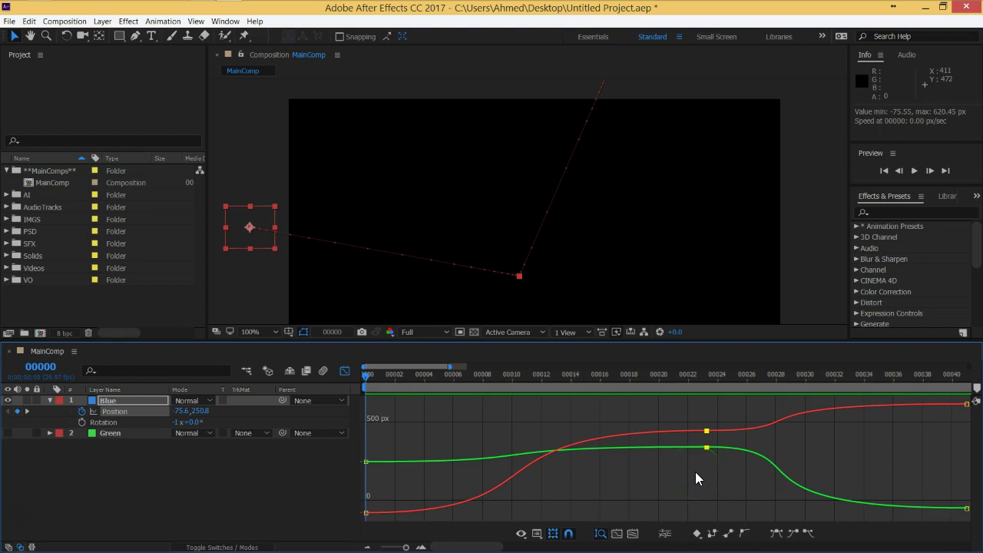
click(707, 433)
mouse_move(707, 433)
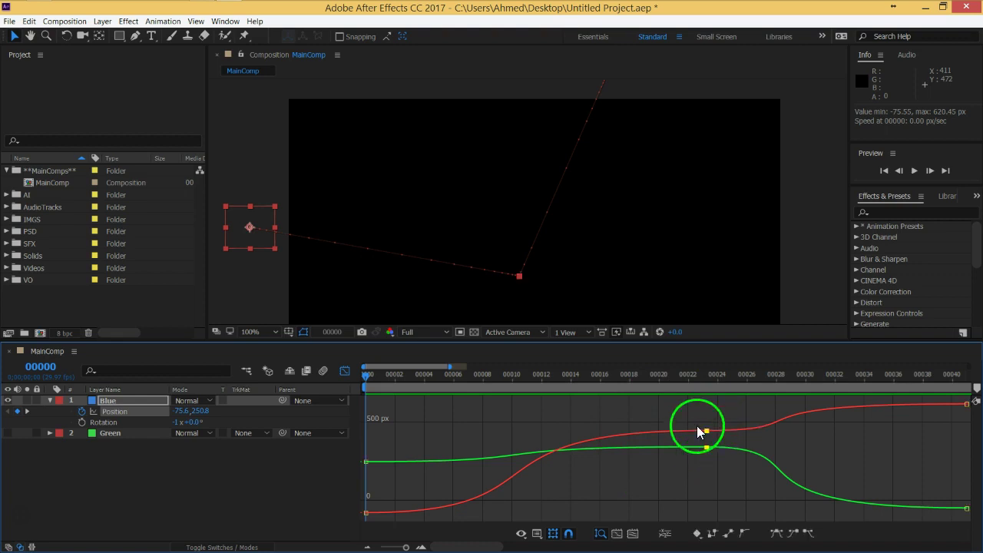